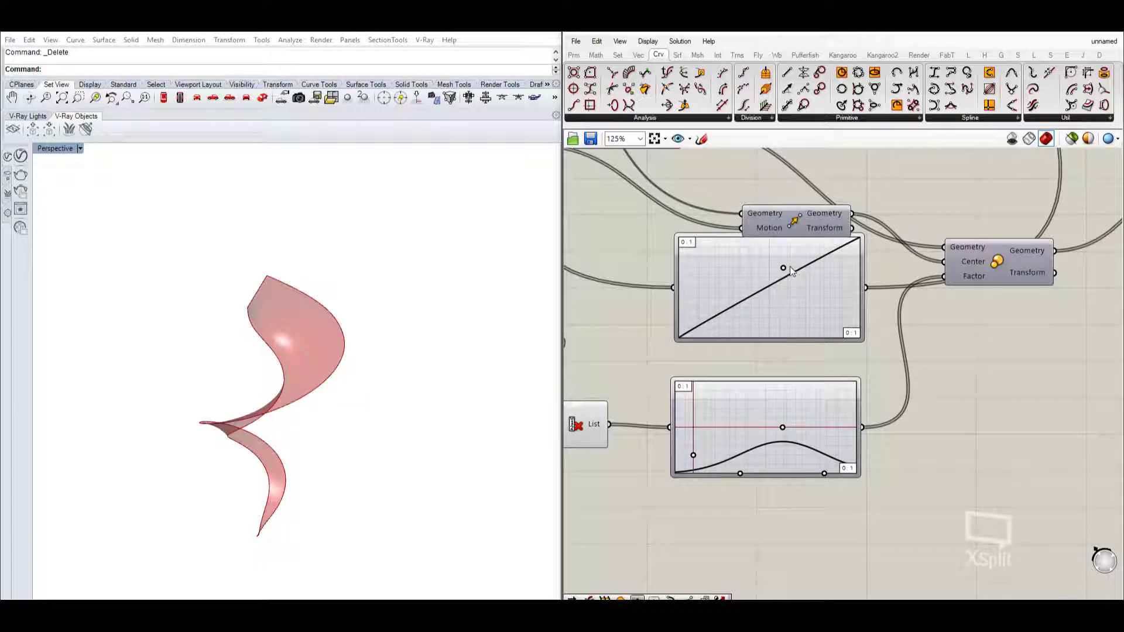
- Shift the control handles of the upper linear graph and the lower bell-shaped graph, and inspect the twisted surface from other angles
mouse_move(789, 269)
left_mouse_down()
mouse_move(780, 284)
mouse_move(802, 311)
mouse_move(771, 276)
left_mouse_up()
right_click_drag(311, 336, 381, 378)
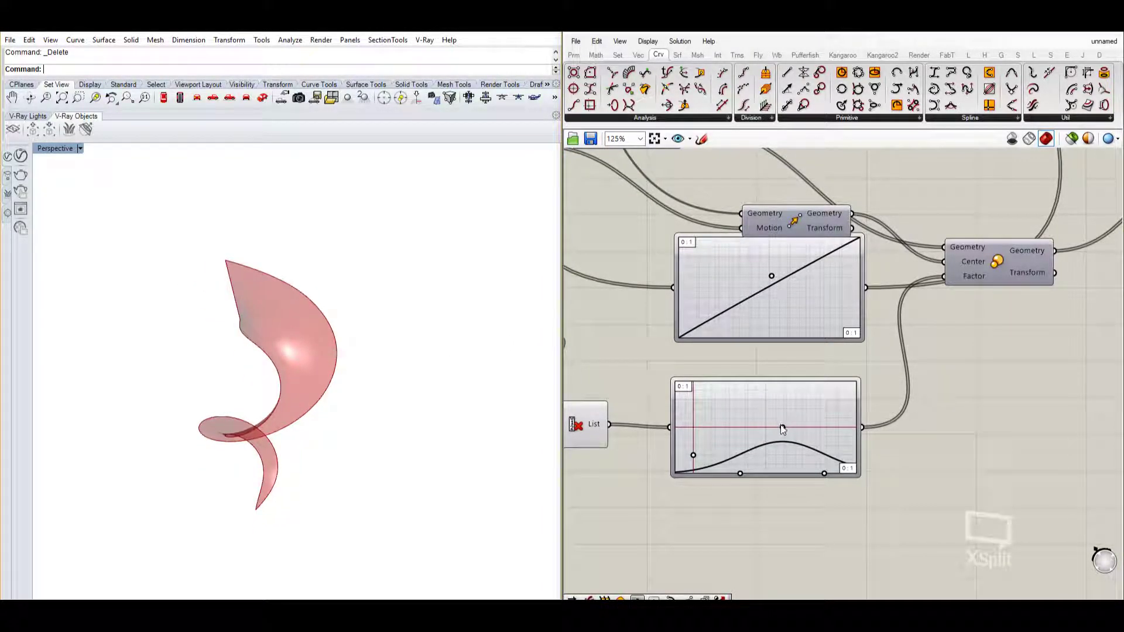
left_click_drag(783, 428, 758, 419)
right_click_drag(401, 426, 198, 391)
right_click_drag(427, 449, 332, 352)
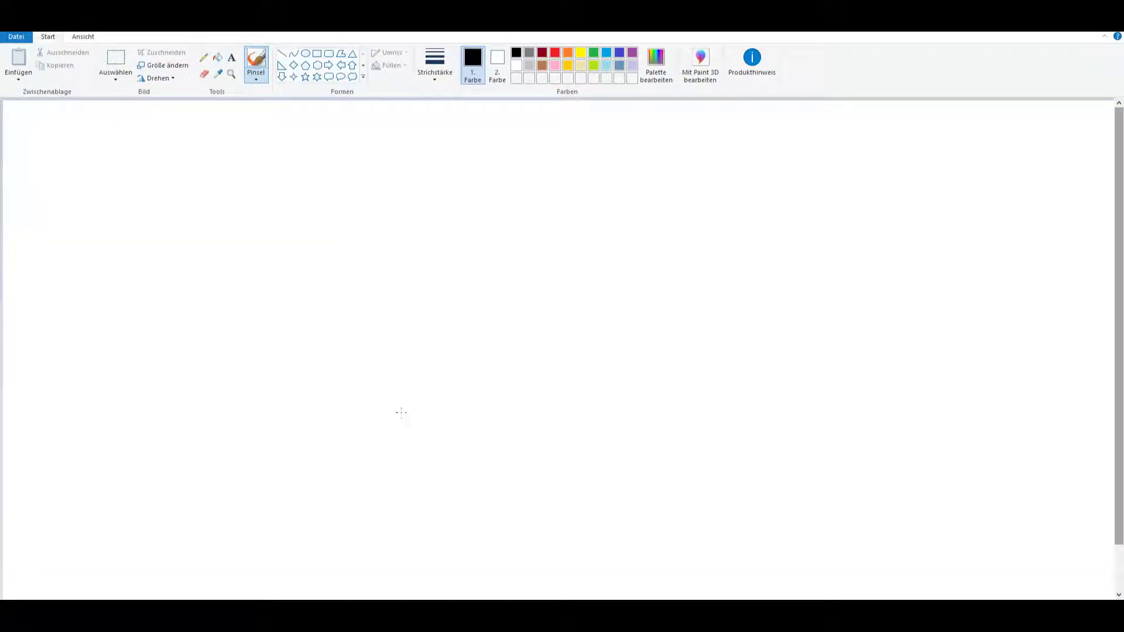
- Switch to Paint and sketch a centre cross, a horizontal arrow to a second cross, and a curved rotation arrow around the centre
mouse_move(451, 463)
left_mouse_down()
mouse_move(509, 443)
mouse_move(656, 445)
mouse_move(630, 467)
left_mouse_up()
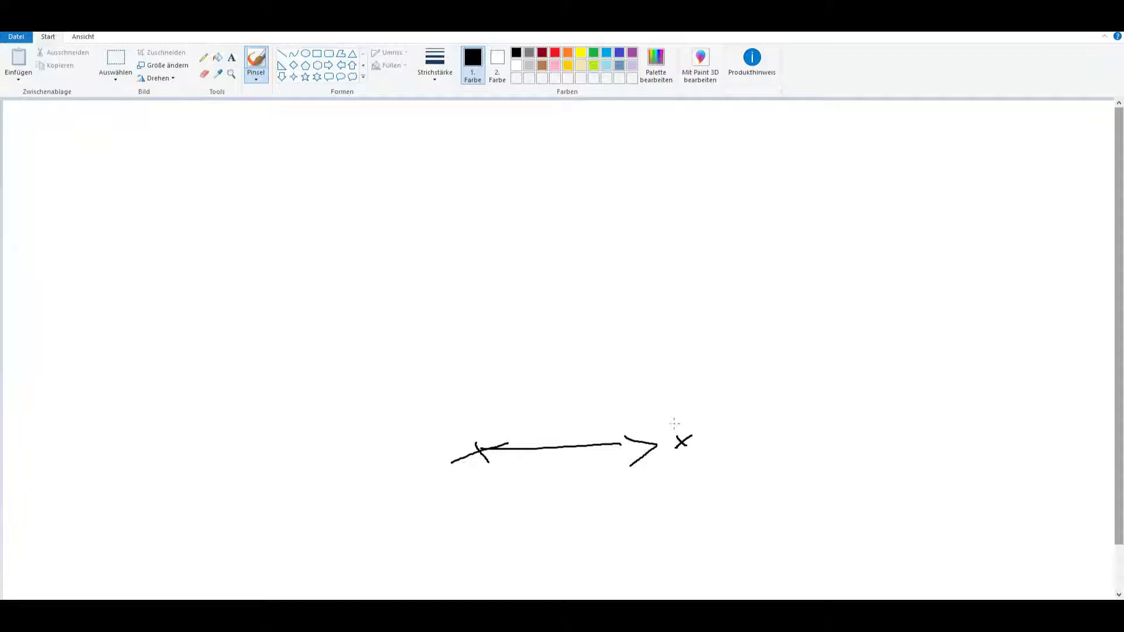
mouse_move(693, 421)
left_mouse_down()
mouse_move(605, 348)
mouse_move(337, 459)
mouse_move(375, 505)
left_mouse_up()
left_click_drag(378, 500, 397, 509)
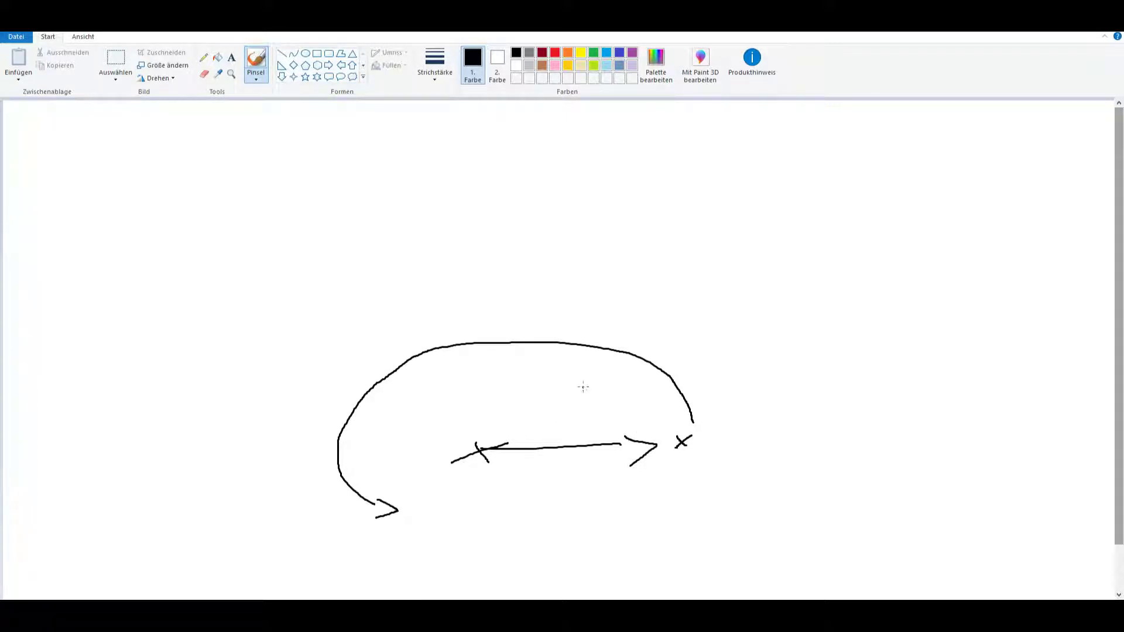
- Mark four point positions with black crosses along the curved rotation arrow
left_click_drag(624, 371, 662, 346)
mouse_move(452, 373)
left_mouse_down()
mouse_move(487, 335)
mouse_move(498, 369)
left_mouse_up()
left_click_drag(332, 417, 360, 392)
left_click_drag(332, 400, 383, 418)
left_click_drag(316, 483, 343, 469)
left_click_drag(319, 466, 378, 488)
- Draw red upward arrows of increasing length from the four crosses along the curve
left_click(555, 52)
mouse_move(646, 354)
left_mouse_down()
mouse_move(647, 305)
mouse_move(664, 303)
left_mouse_up()
left_click_drag(549, 330, 554, 235)
left_click_drag(464, 346, 467, 184)
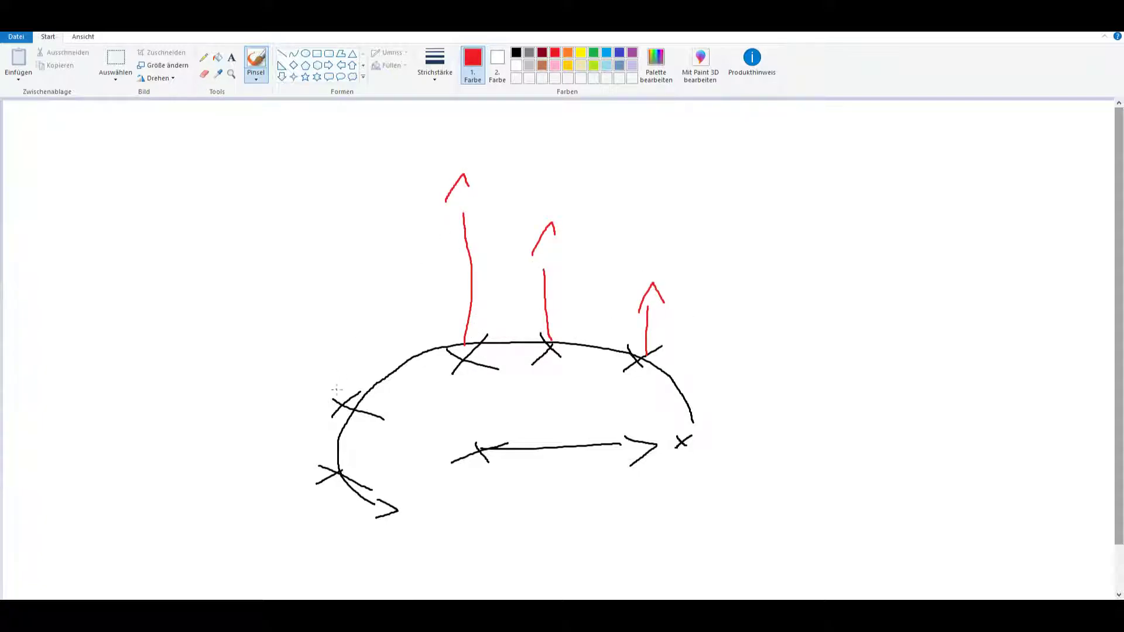
mouse_move(337, 390)
left_mouse_down()
mouse_move(334, 197)
mouse_move(349, 166)
left_mouse_up()
- Mark the tips of the four red arrows with black crosses
left_click(516, 53)
left_click_drag(449, 165, 484, 146)
left_click_drag(470, 140, 483, 162)
mouse_move(543, 230)
left_mouse_down()
mouse_move(580, 211)
mouse_move(579, 225)
left_mouse_up()
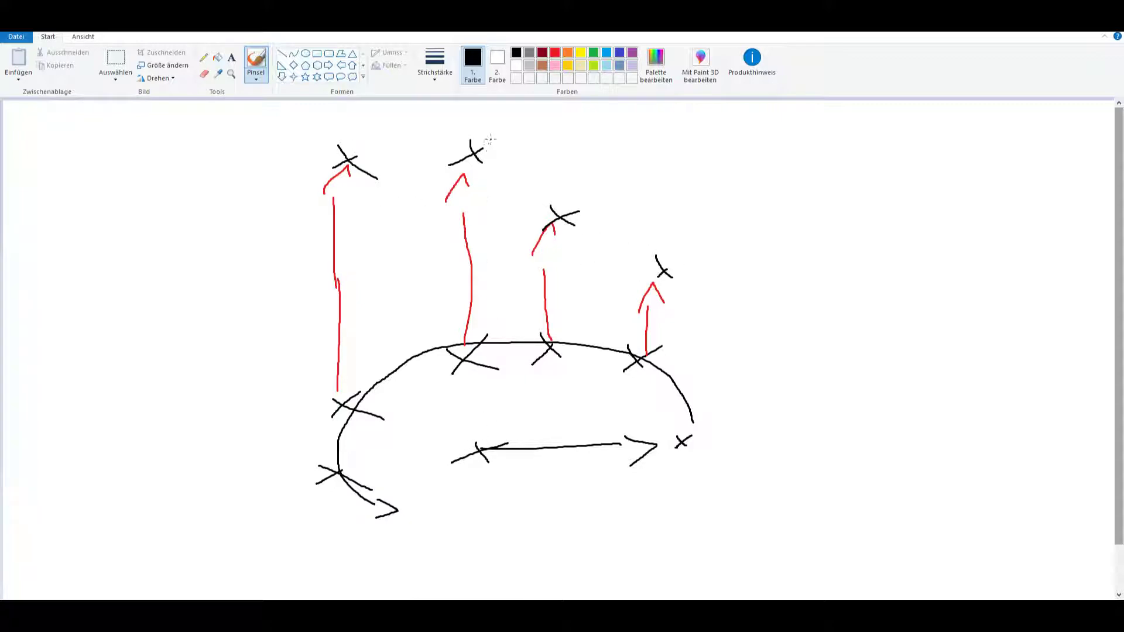
- Draw a vertical axis through the centre cross and arrows pulling the raised points towards that axis
left_click_drag(491, 140, 473, 481)
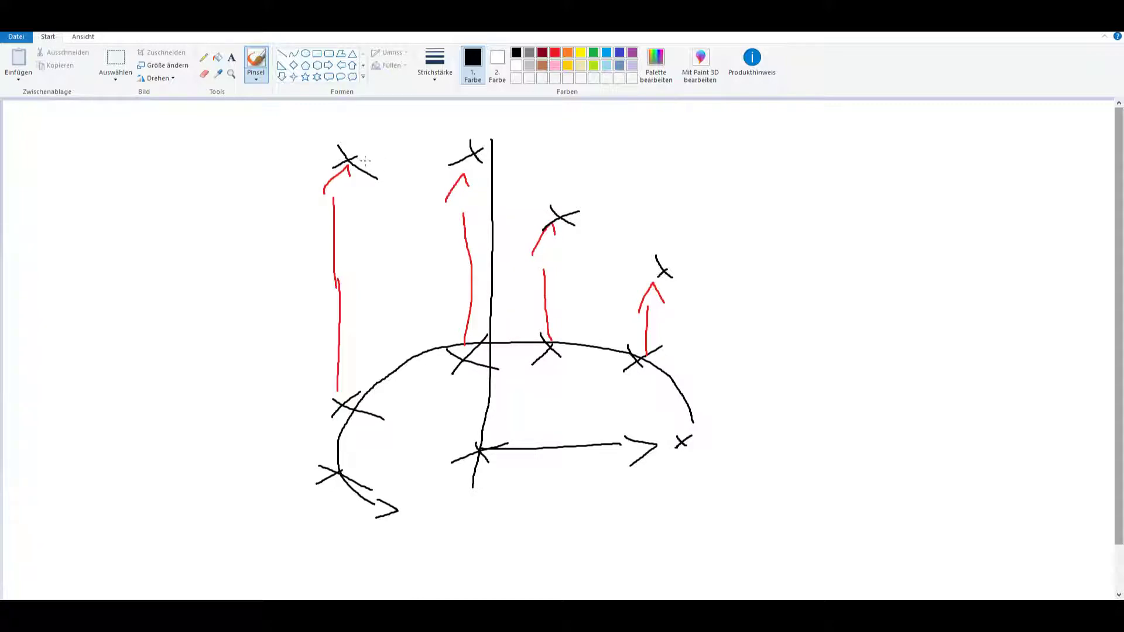
mouse_move(366, 163)
left_mouse_down()
mouse_move(430, 169)
mouse_move(461, 195)
left_mouse_up()
mouse_move(556, 220)
left_mouse_down()
mouse_move(507, 252)
mouse_move(536, 262)
left_mouse_up()
mouse_move(657, 273)
left_mouse_down()
mouse_move(534, 287)
mouse_move(565, 303)
left_mouse_up()
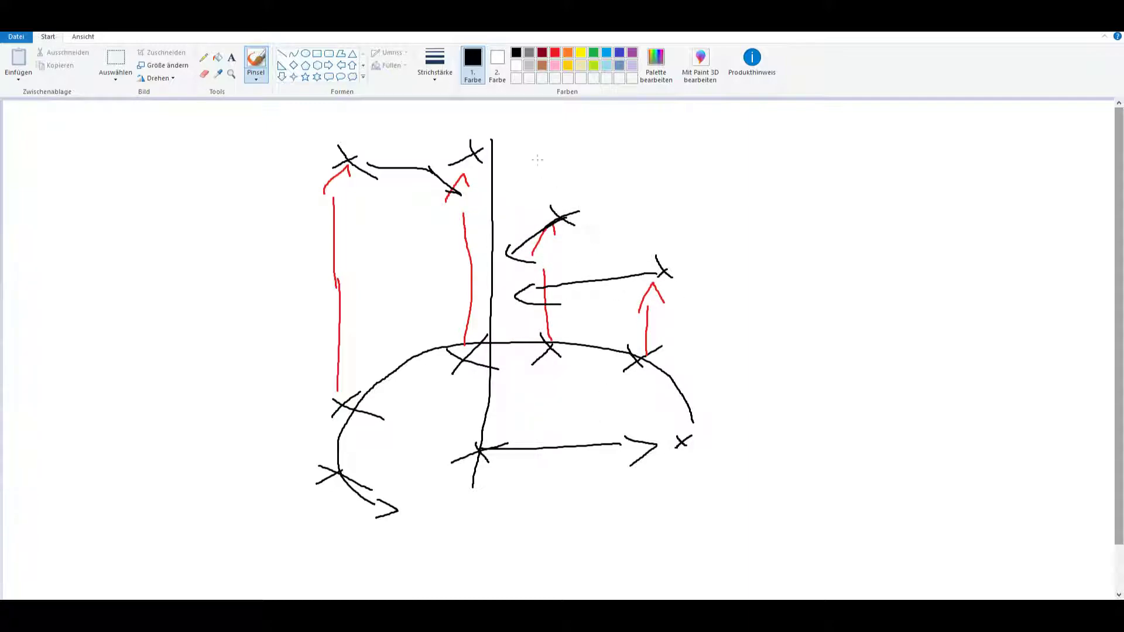
left_click_drag(501, 219, 476, 177)
- Sketch two crossing S-shaped black curves beside the diagram and join them with orange connecting lines
mouse_move(843, 373)
left_mouse_down()
mouse_move(853, 243)
mouse_move(835, 181)
mouse_move(931, 134)
left_mouse_up()
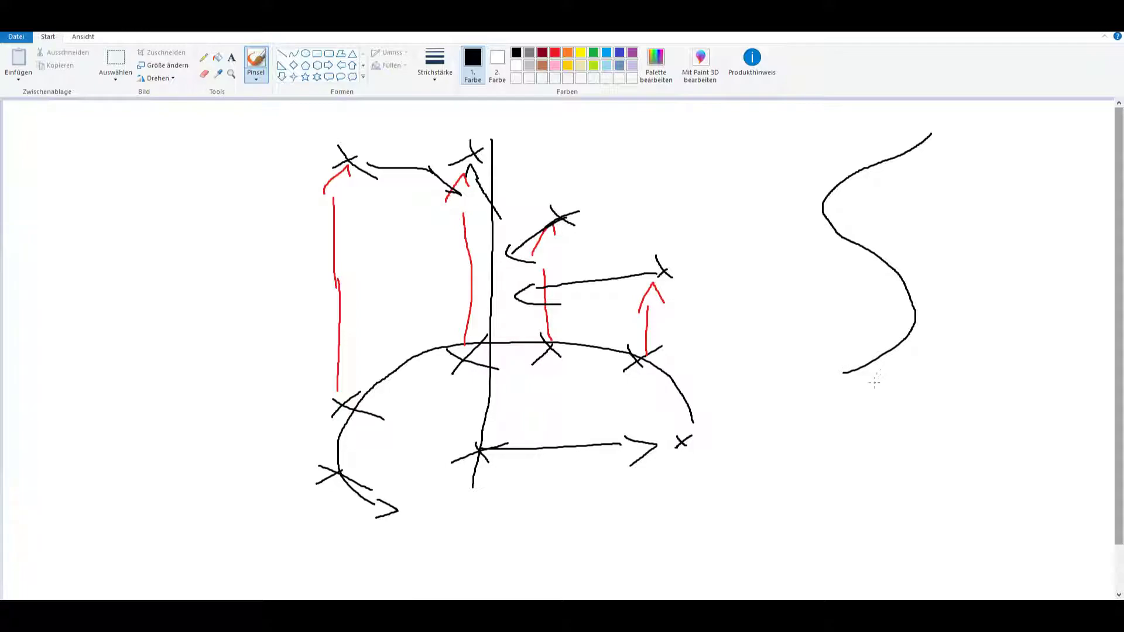
mouse_move(892, 393)
left_mouse_down()
mouse_move(876, 308)
mouse_move(843, 236)
mouse_move(975, 162)
left_mouse_up()
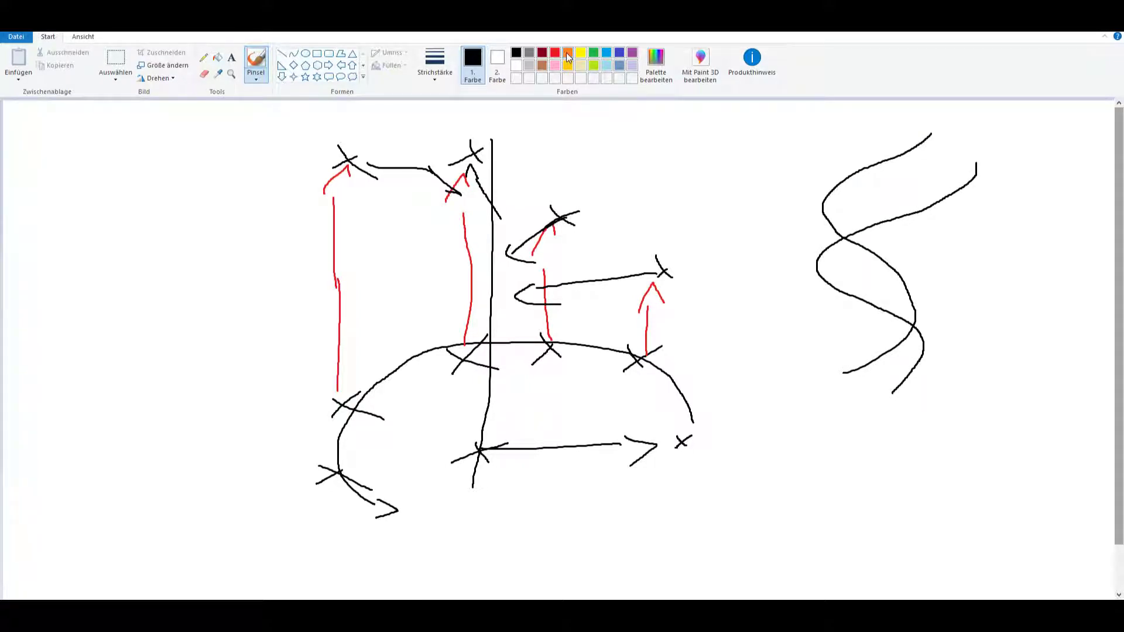
left_click(568, 54)
left_click_drag(934, 136, 980, 165)
left_click_drag(878, 163, 893, 205)
mouse_move(859, 244)
left_mouse_down()
mouse_move(829, 287)
mouse_move(912, 280)
left_mouse_up()
mouse_move(880, 337)
left_mouse_down()
mouse_move(907, 359)
mouse_move(894, 397)
left_mouse_up()
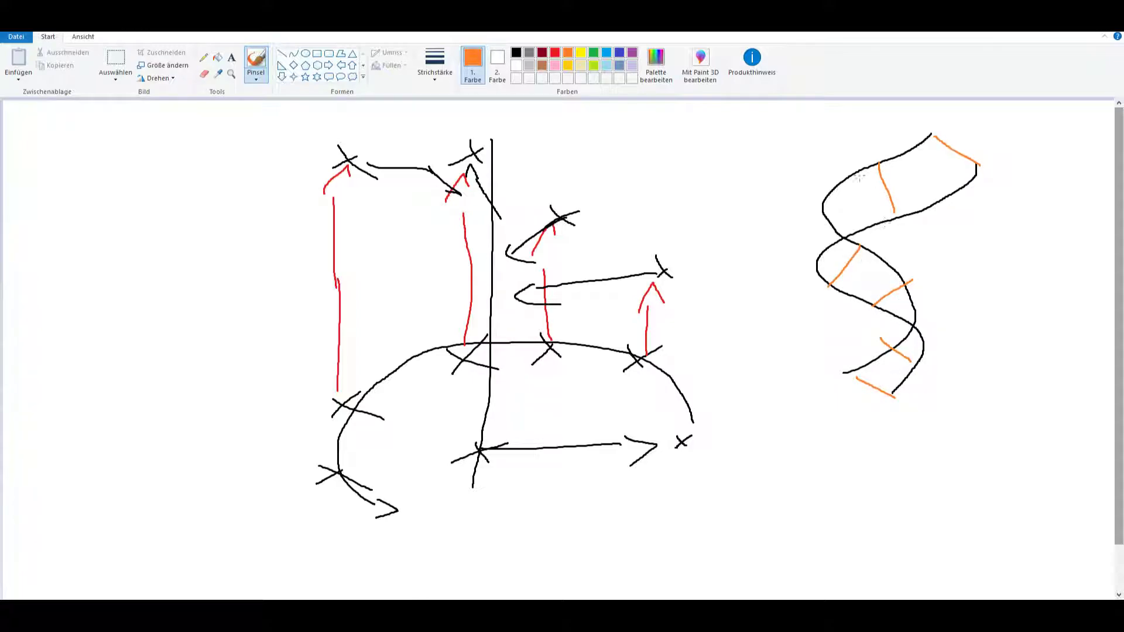
mouse_move(942, 155)
left_mouse_down()
mouse_move(838, 218)
mouse_move(844, 264)
mouse_move(888, 299)
mouse_move(921, 348)
mouse_move(861, 394)
left_mouse_up()
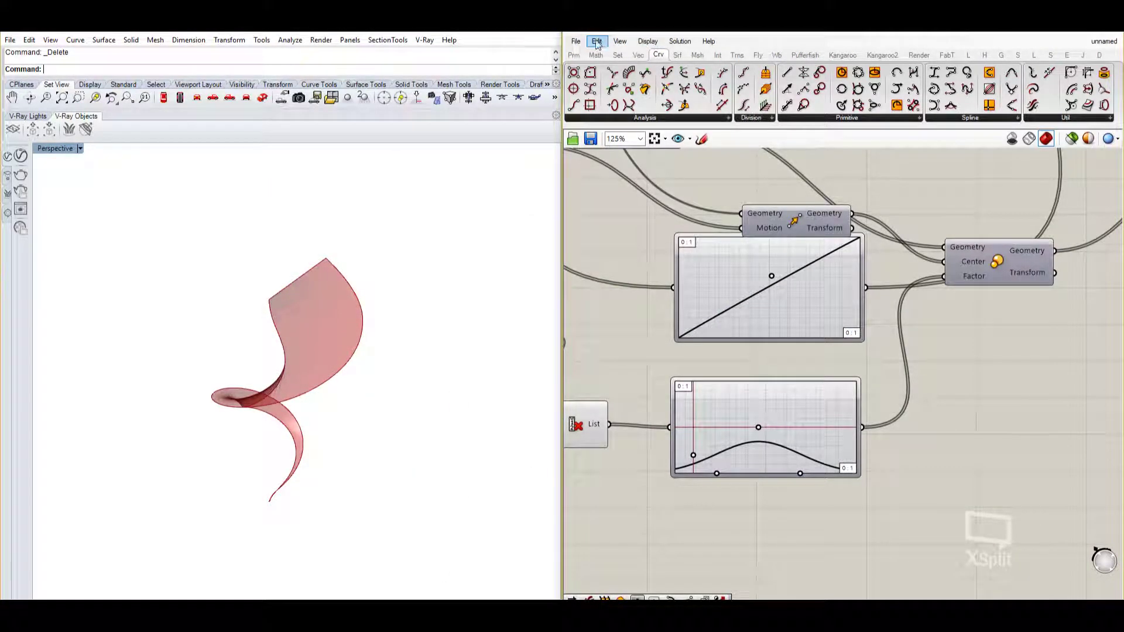
- Switch back to Grasshopper, create a new document, and place a Construct Point component
left_click(577, 41)
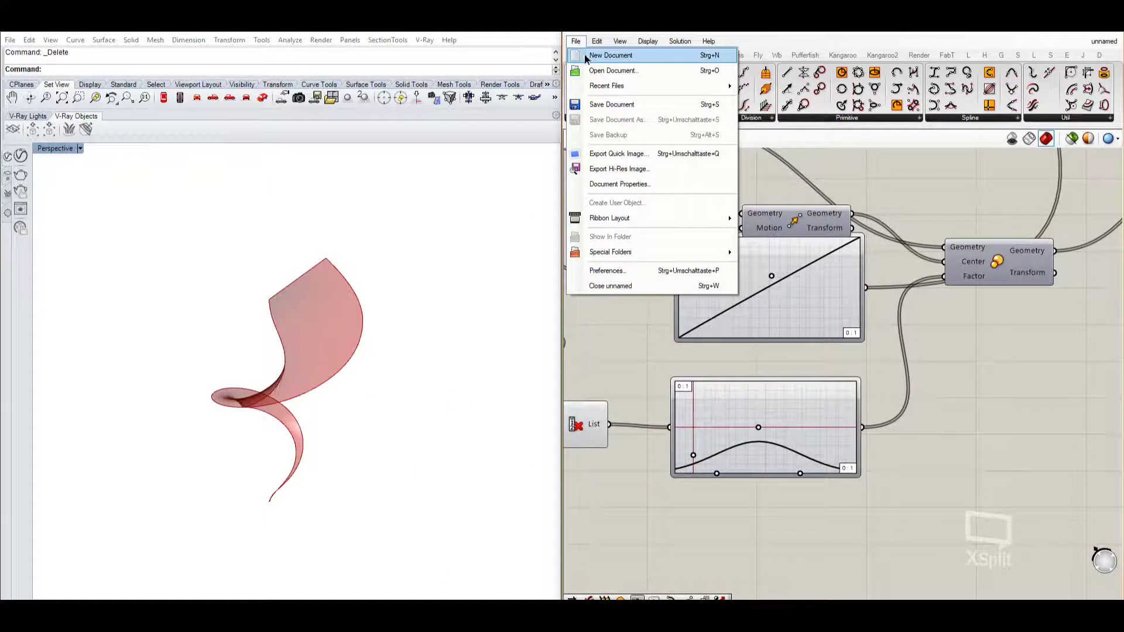
left_click(609, 55)
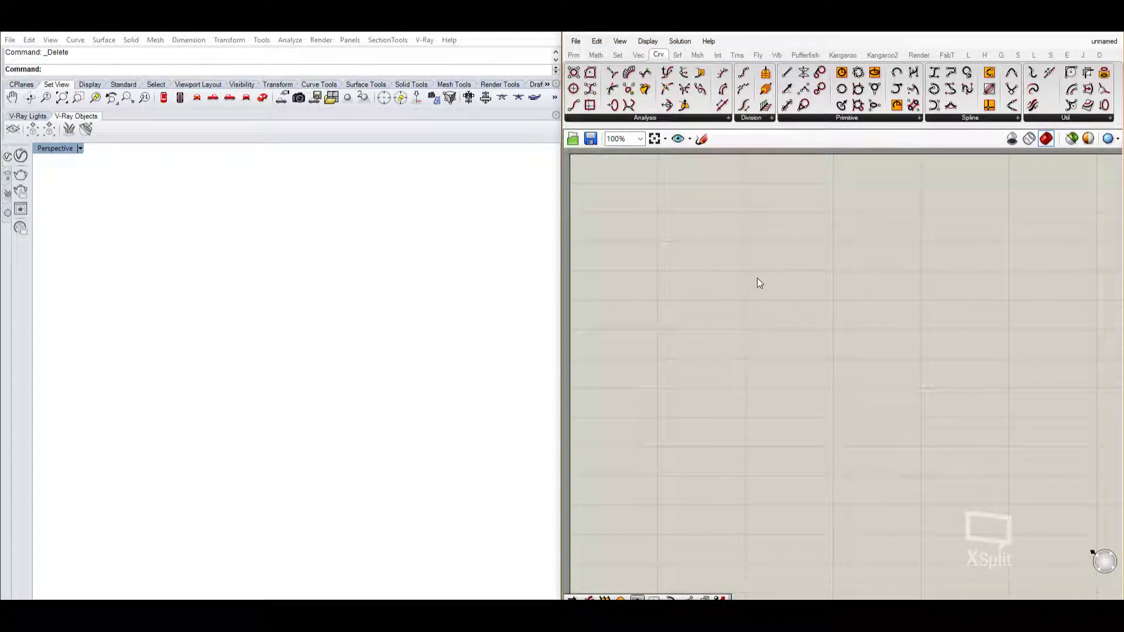
double_click(757, 283)
type("coint")
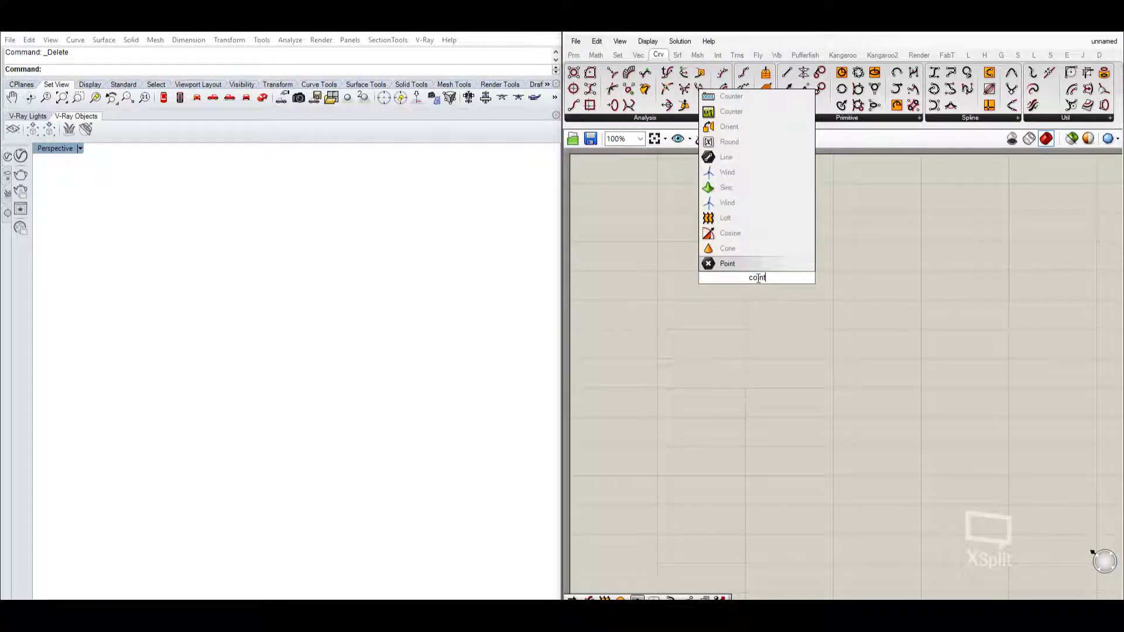
type("construct")
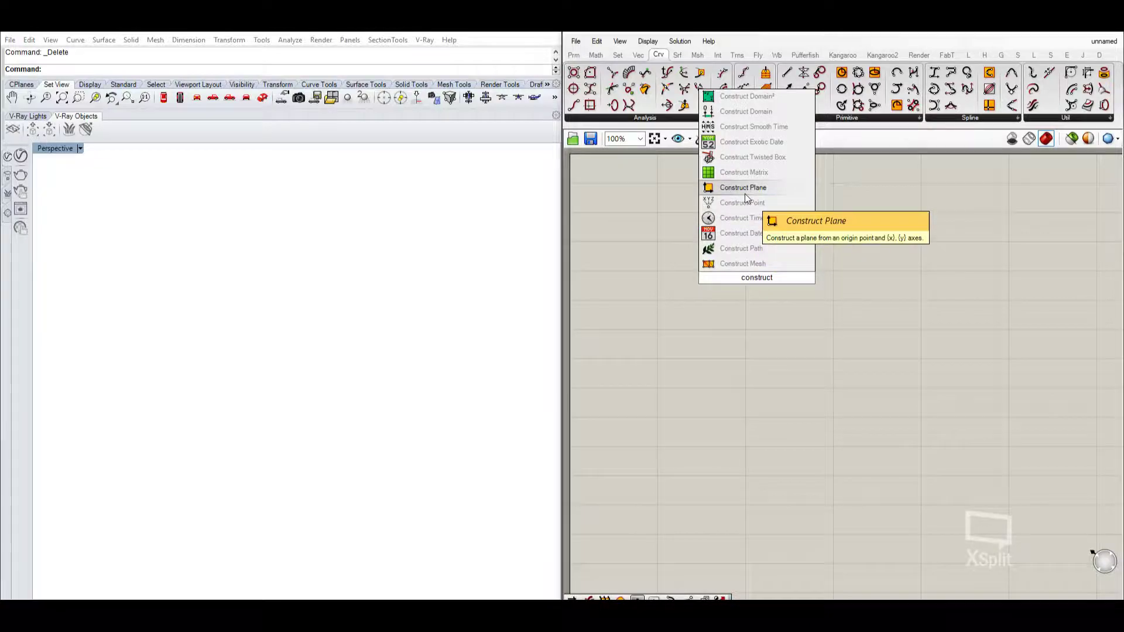
left_click(743, 203)
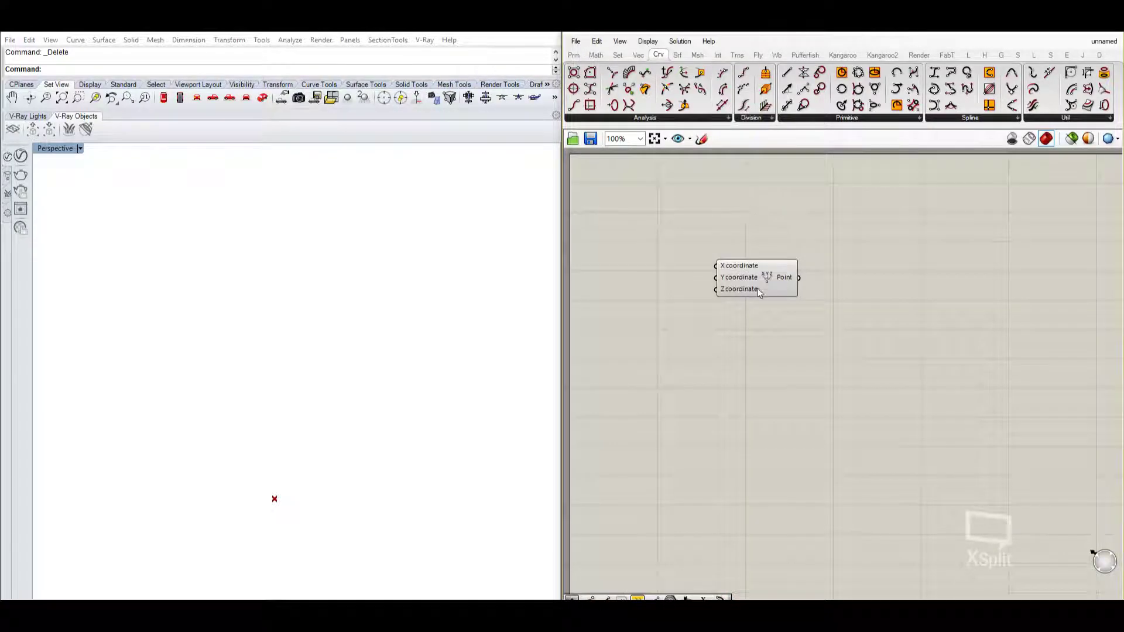
right_click_drag(319, 502, 344, 460)
left_click_drag(764, 278, 774, 301)
right_click_drag(823, 336, 785, 306)
- Add a Move component and a Unit X vector component below the Construct Point component
double_click(750, 345)
type("move")
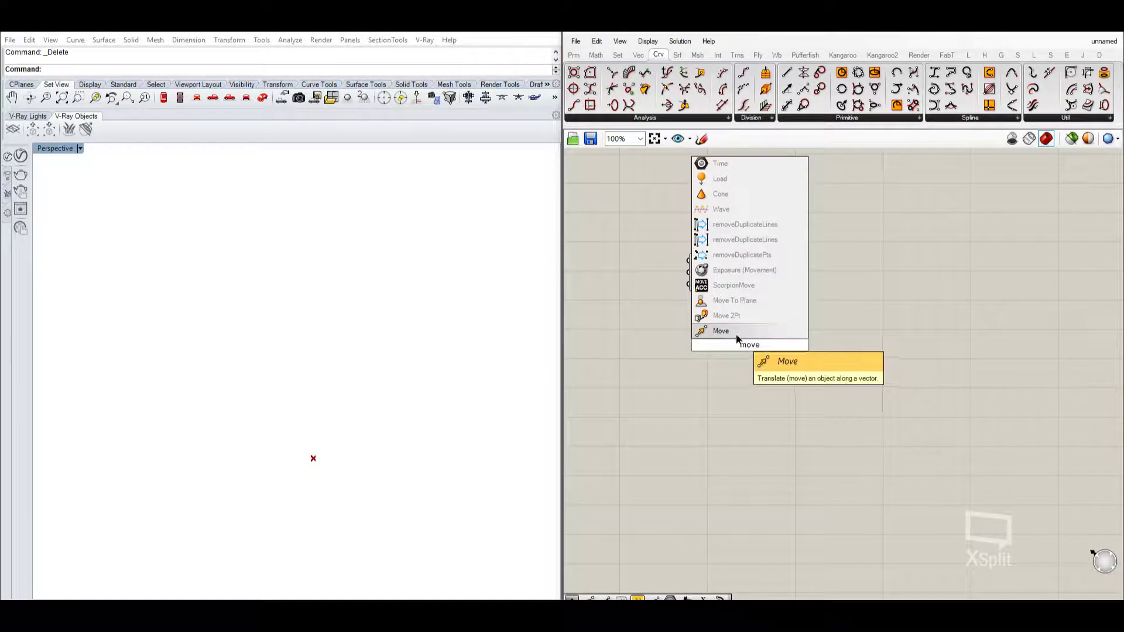
left_click(736, 332)
double_click(674, 364)
type("x")
left_click(676, 352)
left_click_drag(835, 349, 854, 345)
left_click(689, 369)
left_click_drag(689, 369, 728, 372)
- Feed the Unit X factor from a new number slider of 11, and connect the point and unit vector to Move's Geometry and Motion
double_click(619, 406)
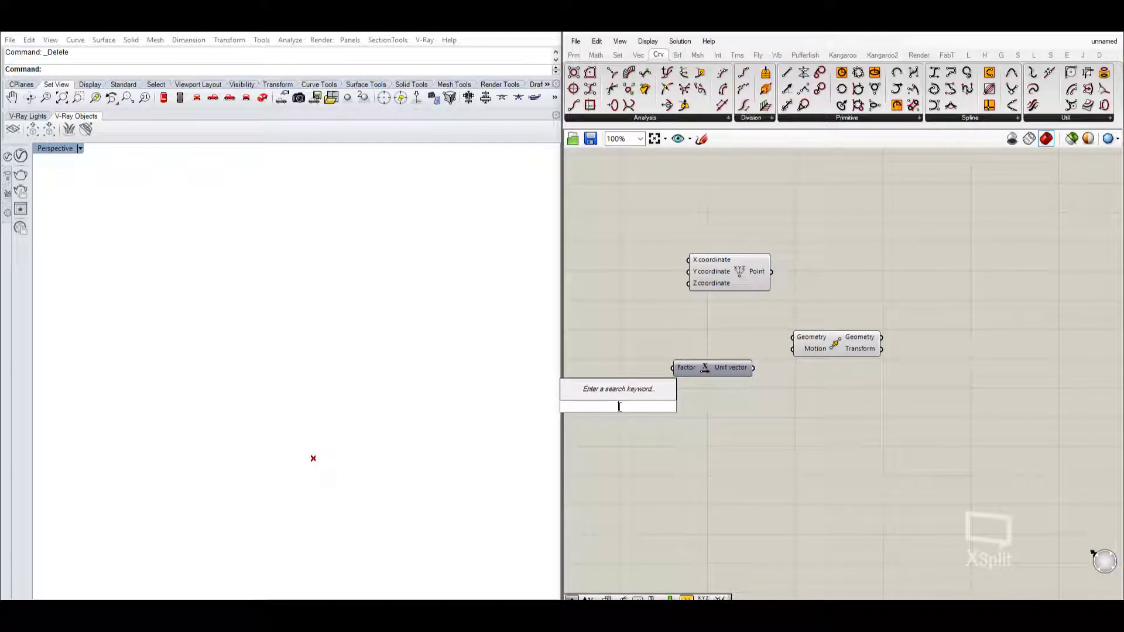
type("11")
left_click(633, 392)
left_click_drag(679, 406, 672, 368)
mouse_move(753, 367)
left_mouse_down()
mouse_move(792, 350)
mouse_move(792, 337)
mouse_move(754, 368)
mouse_move(772, 272)
left_mouse_up()
left_click_drag(792, 349, 754, 368)
right_click_drag(396, 454, 372, 460)
- Set the Unit X factor slider to 12 and name it "overall size"
left_click_drag(620, 407, 620, 406)
right_click_drag(593, 411, 674, 411)
double_click(666, 407)
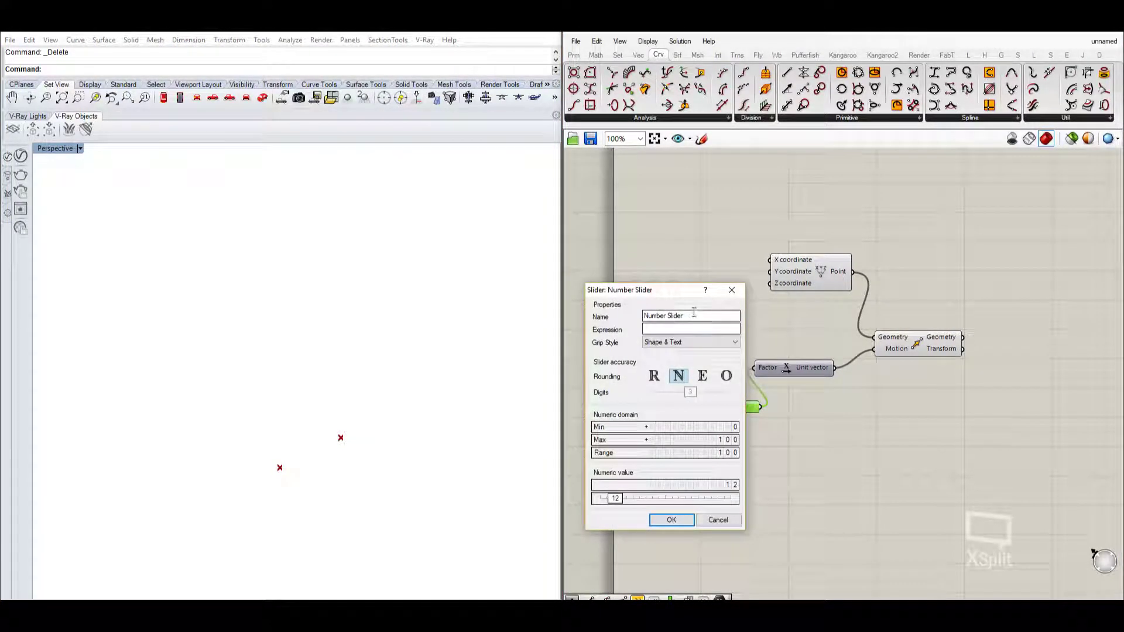
type("overal")
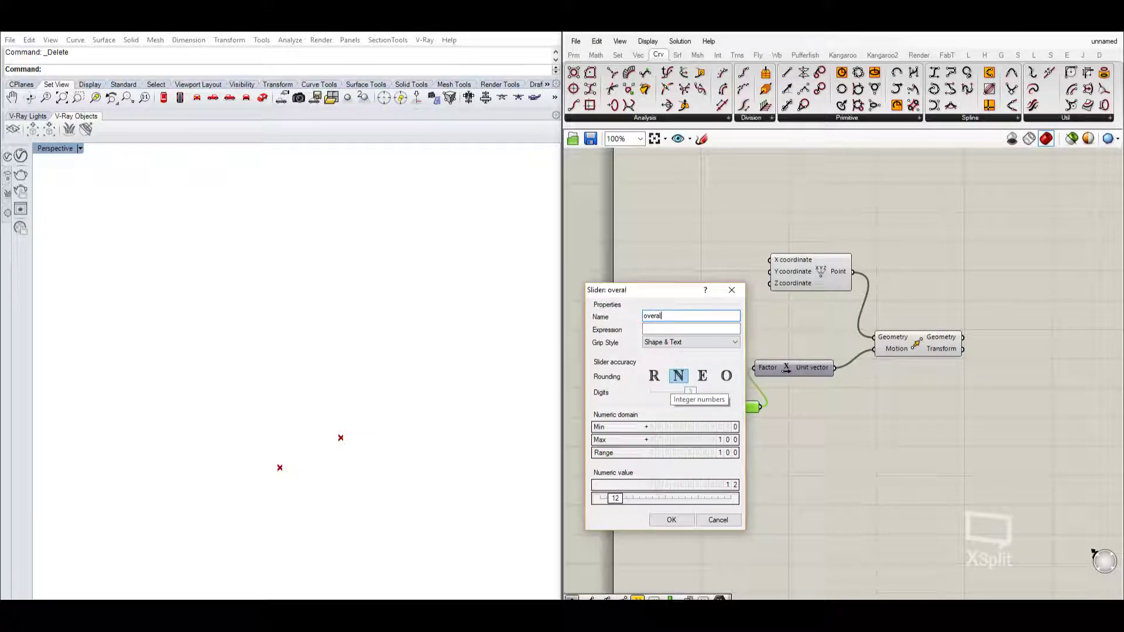
type("l size")
key("Return")
- Reposition the Construct Point component slightly lower, closer to the level of the Move component
scroll(809, 381, "up", 2)
right_click_drag(919, 292, 782, 348)
scroll(812, 370, "up", 1)
scroll(842, 367, "down", 1)
left_click(646, 266)
left_click_drag(647, 265, 624, 295)
right_click_drag(877, 378, 841, 351)
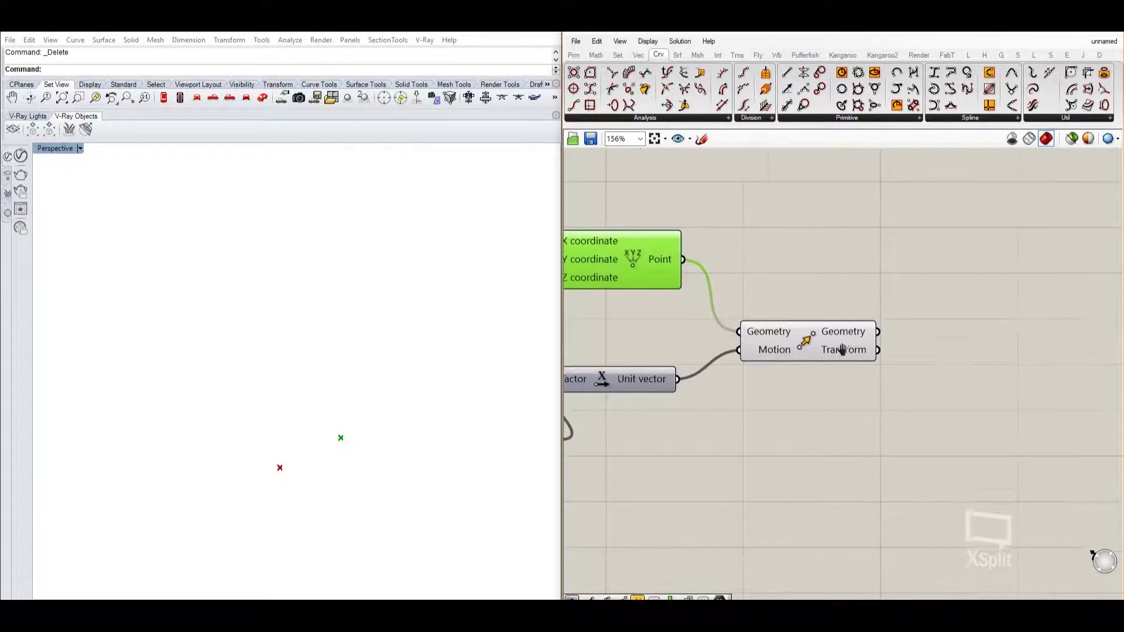
left_click(840, 351, "shift")
left_click(851, 406)
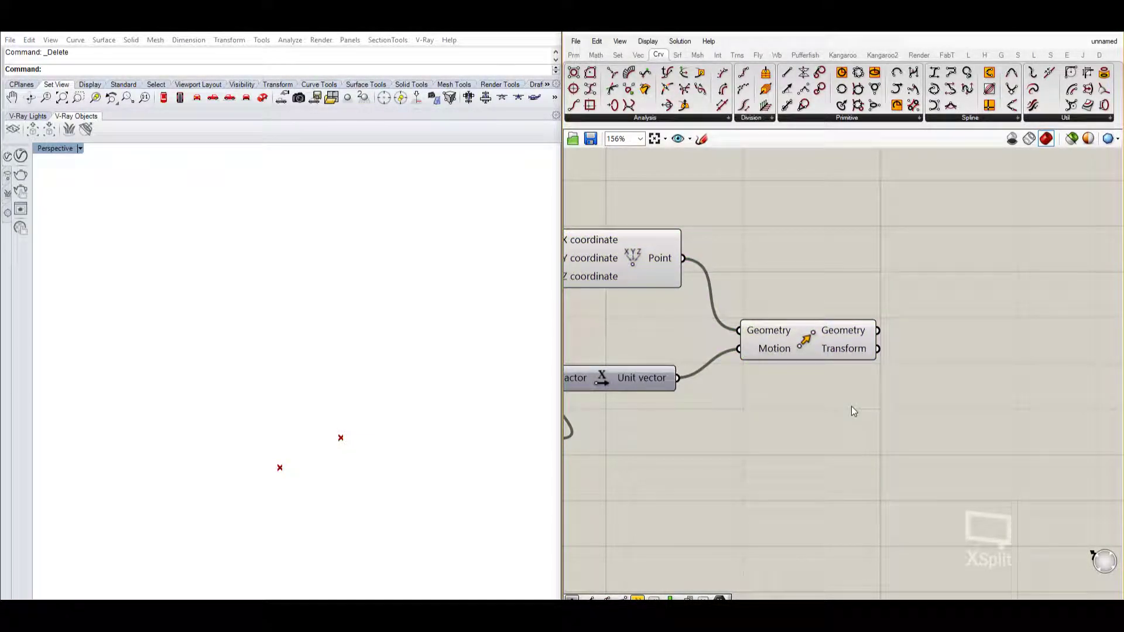
double_click(894, 398)
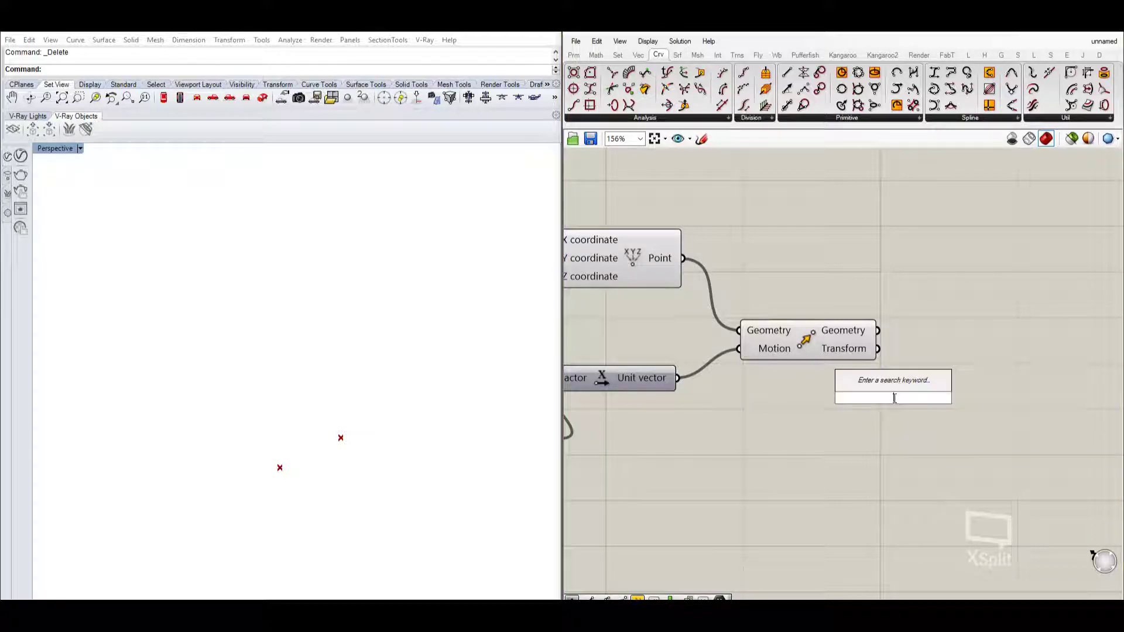
type("geo")
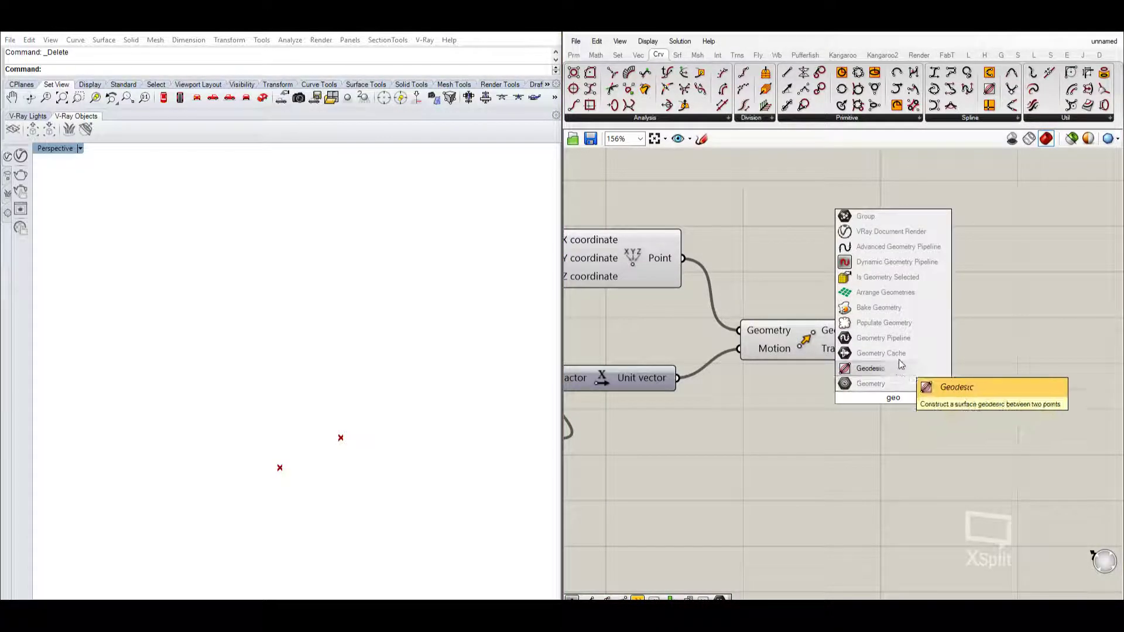
type("metry")
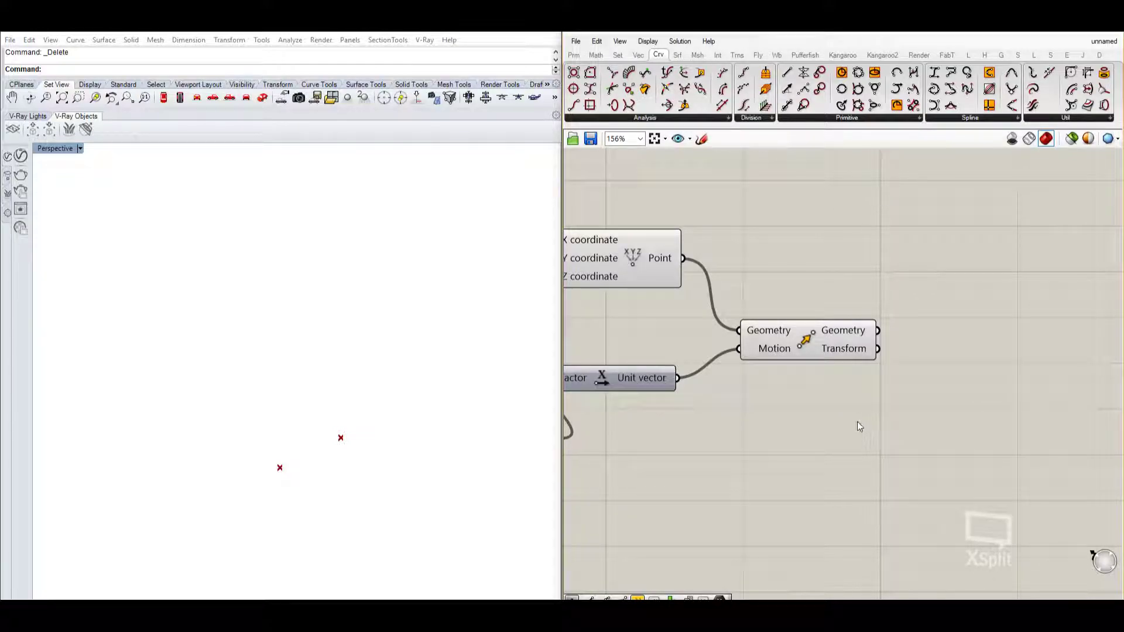
- Add a Rotate component beyond the Move component and connect Move's Geometry output to Rotate's Geometry input
double_click(856, 419)
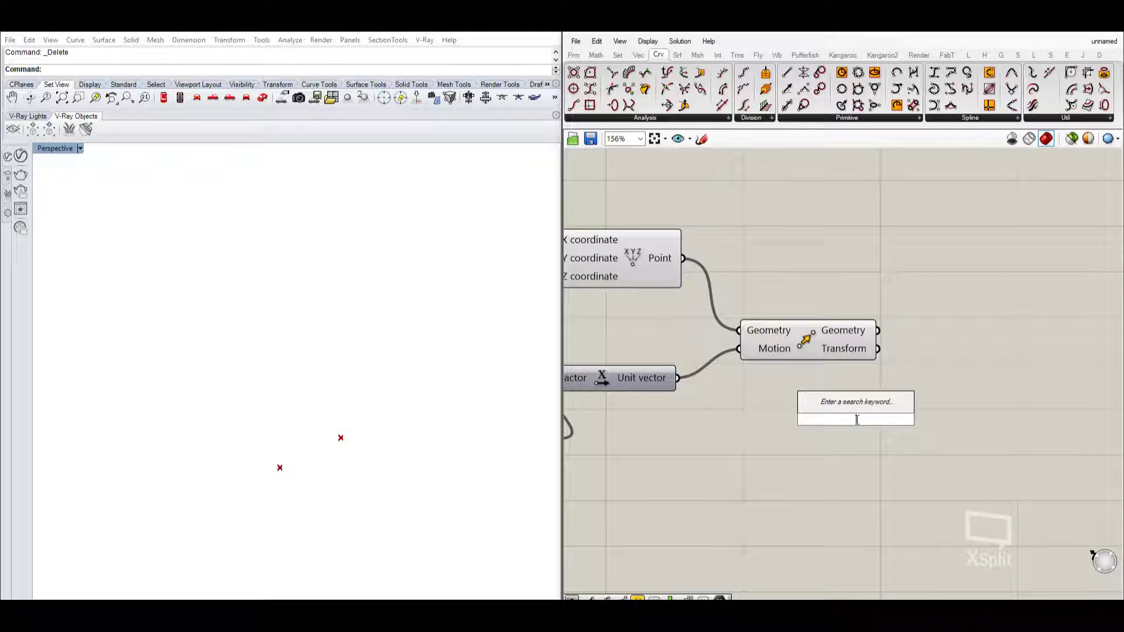
type("rotate")
left_click(848, 395)
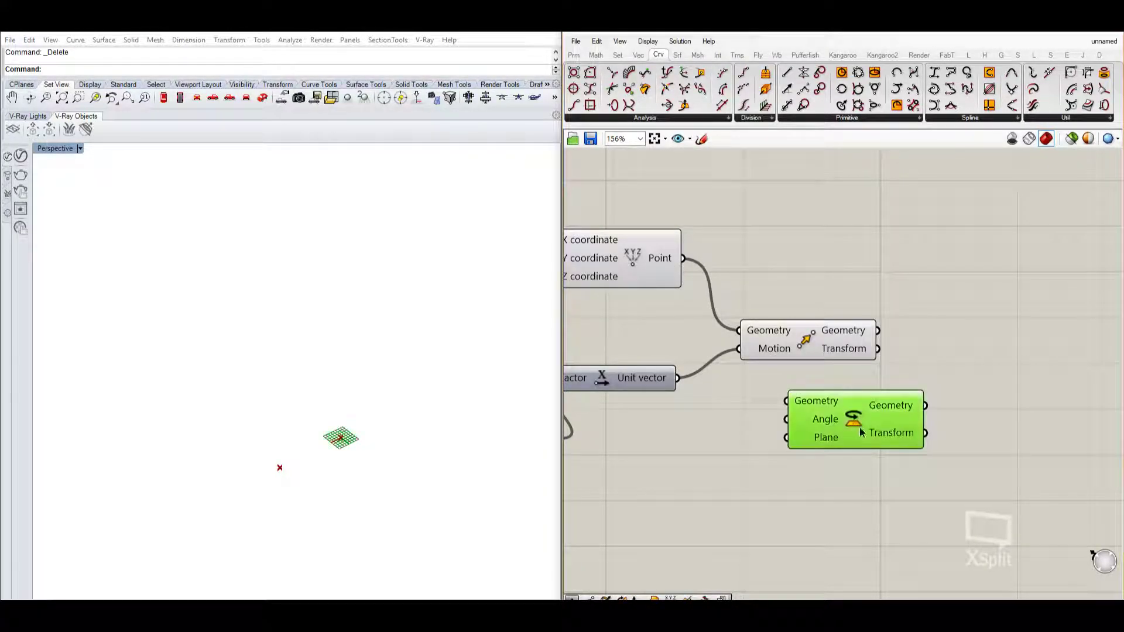
left_click_drag(862, 427, 1004, 338)
right_click_drag(995, 325, 979, 354)
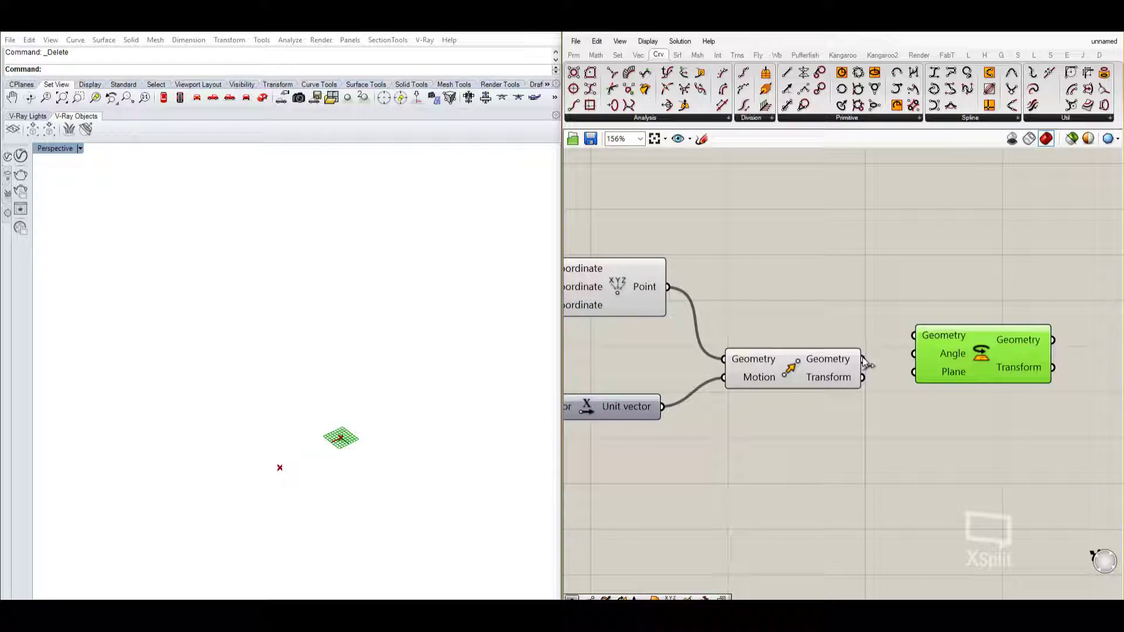
left_click_drag(863, 359, 914, 336)
right_click_drag(905, 389, 903, 336)
- Add a Series component below Move and drive its Count with a new number slider set to 11
double_click(750, 452)
type("ser")
left_click(746, 439)
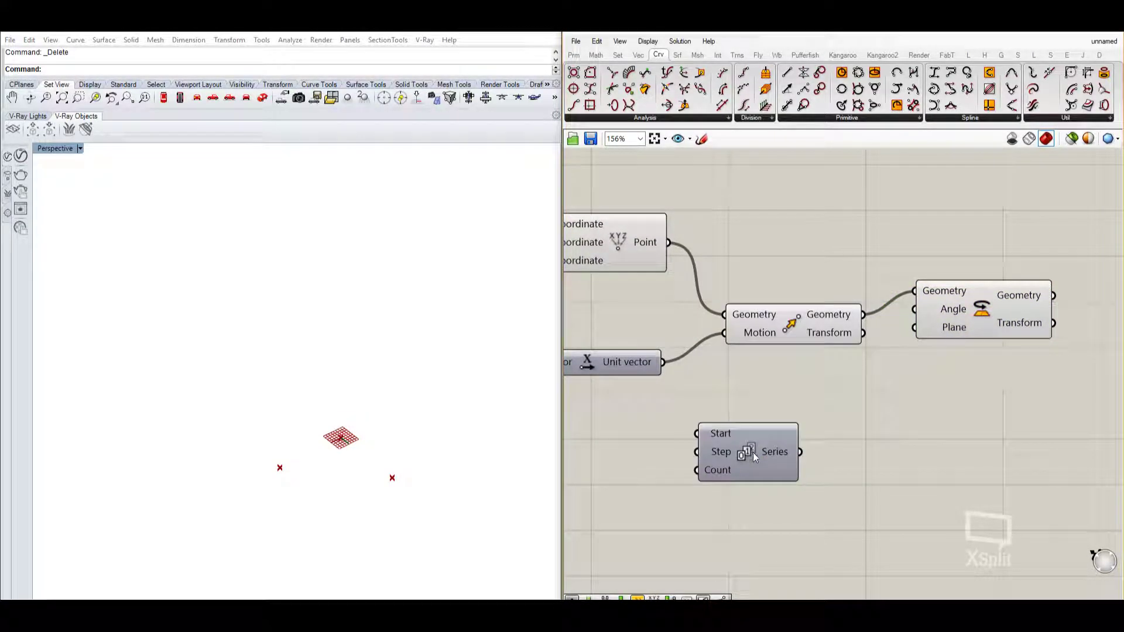
left_click_drag(753, 453, 828, 434)
double_click(672, 469)
type("11")
key("Return")
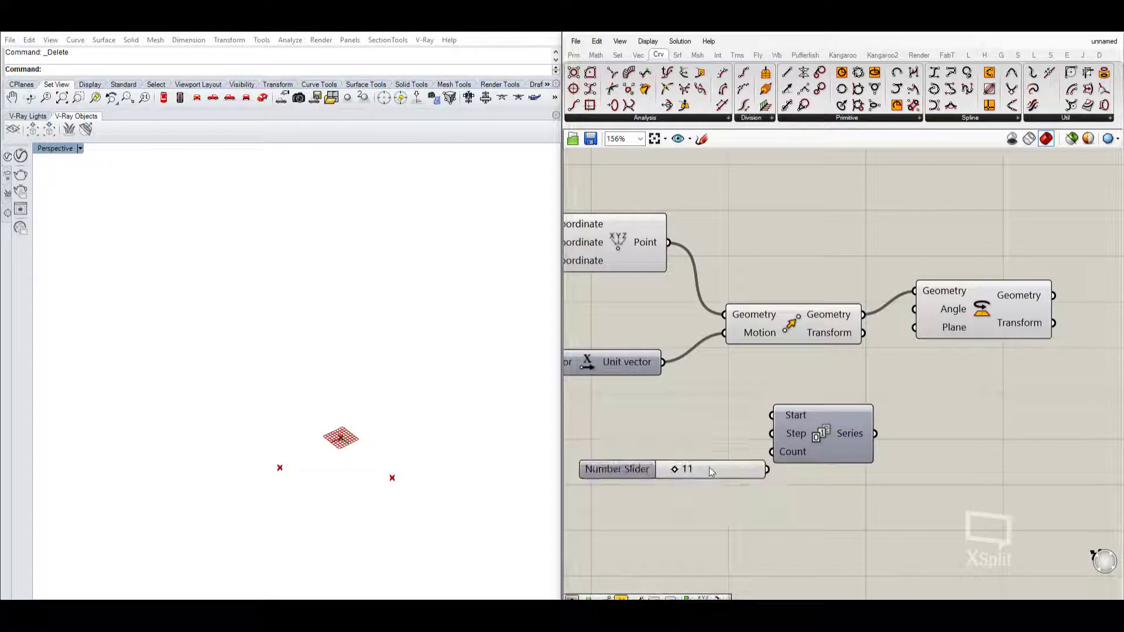
left_click_drag(767, 469, 845, 437)
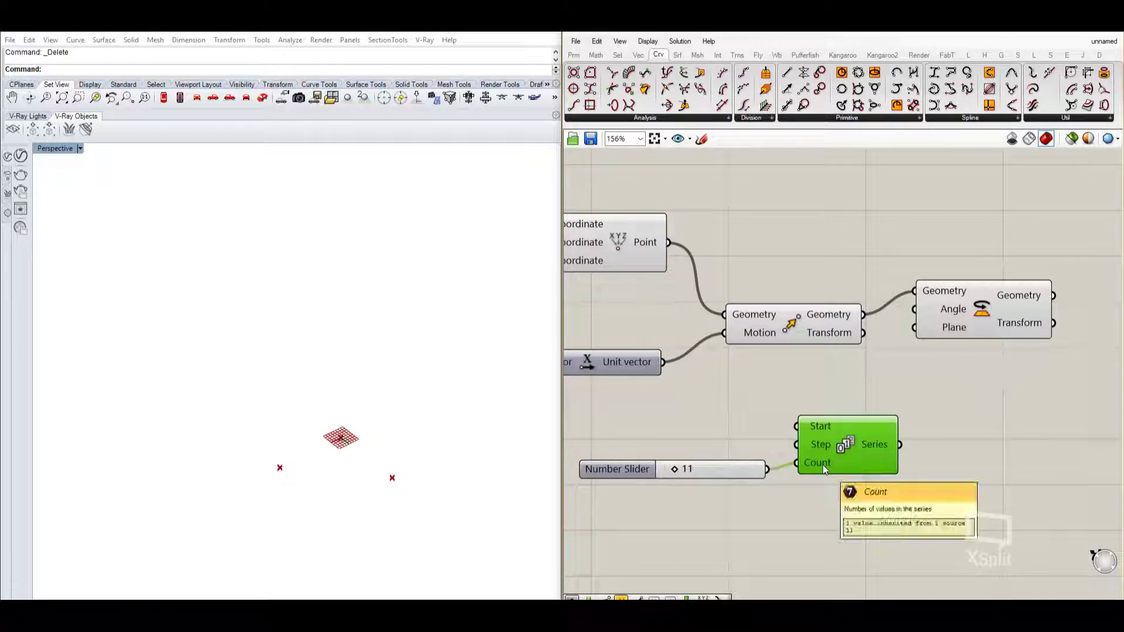
- Add a second number slider set to 11 and connect it to the Step input of the Series component
right_click_drag(823, 465, 850, 443)
double_click(701, 418)
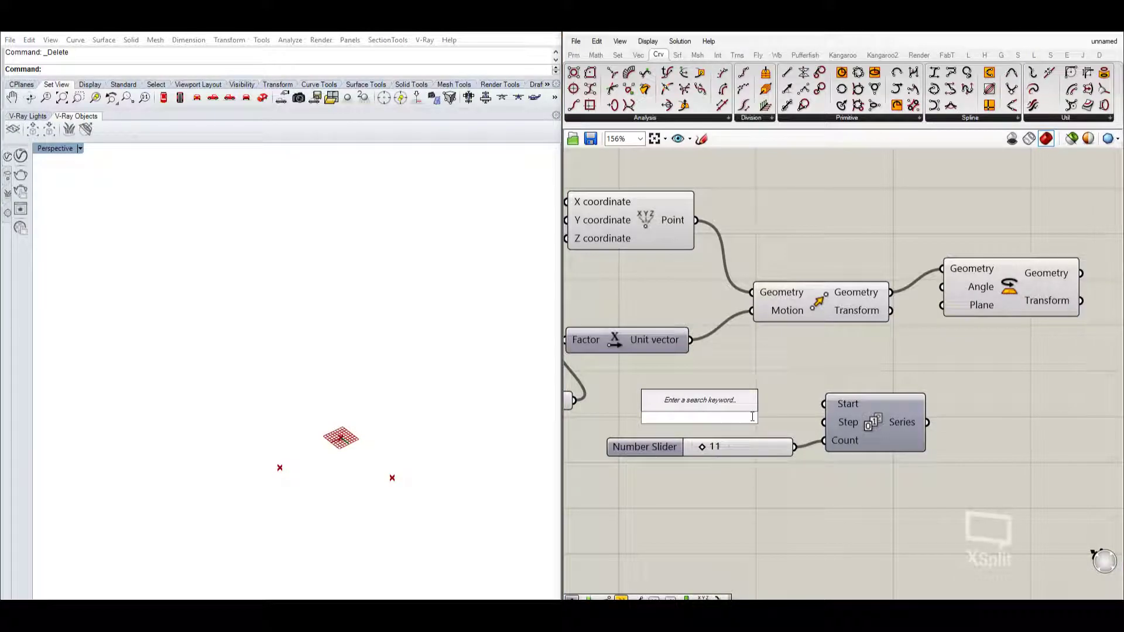
type("11")
key("Return")
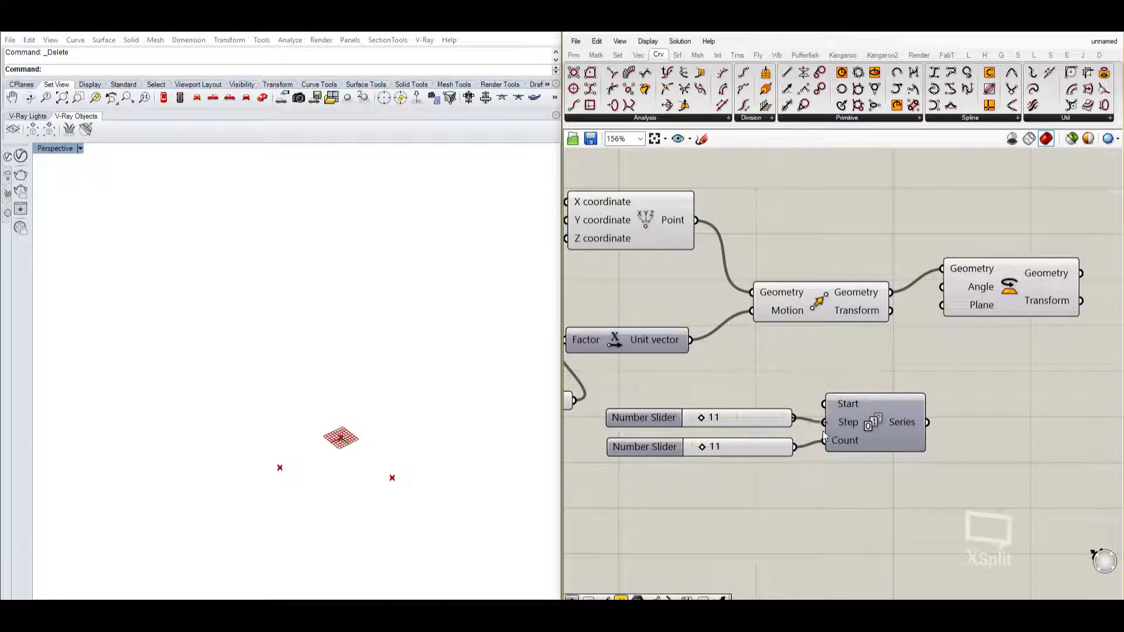
right_click_drag(823, 431, 777, 466)
- Set Rotate's Angle input to degrees and connect the Series output to it
right_click(917, 323)
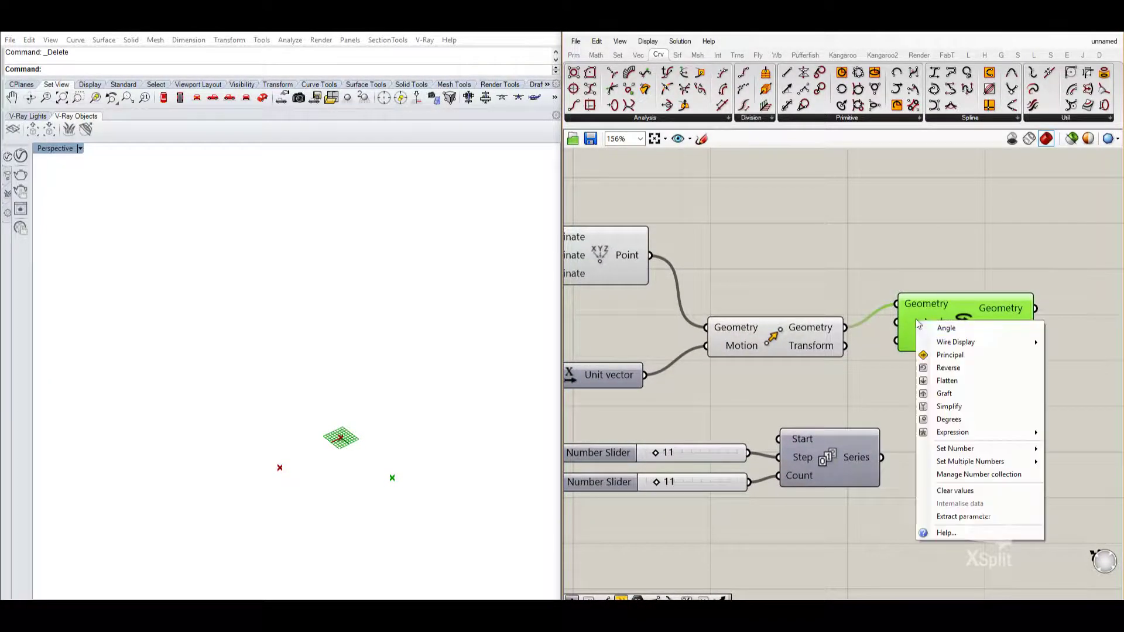
left_click(944, 420)
left_click_drag(881, 457, 964, 344)
right_click_drag(766, 456, 839, 402)
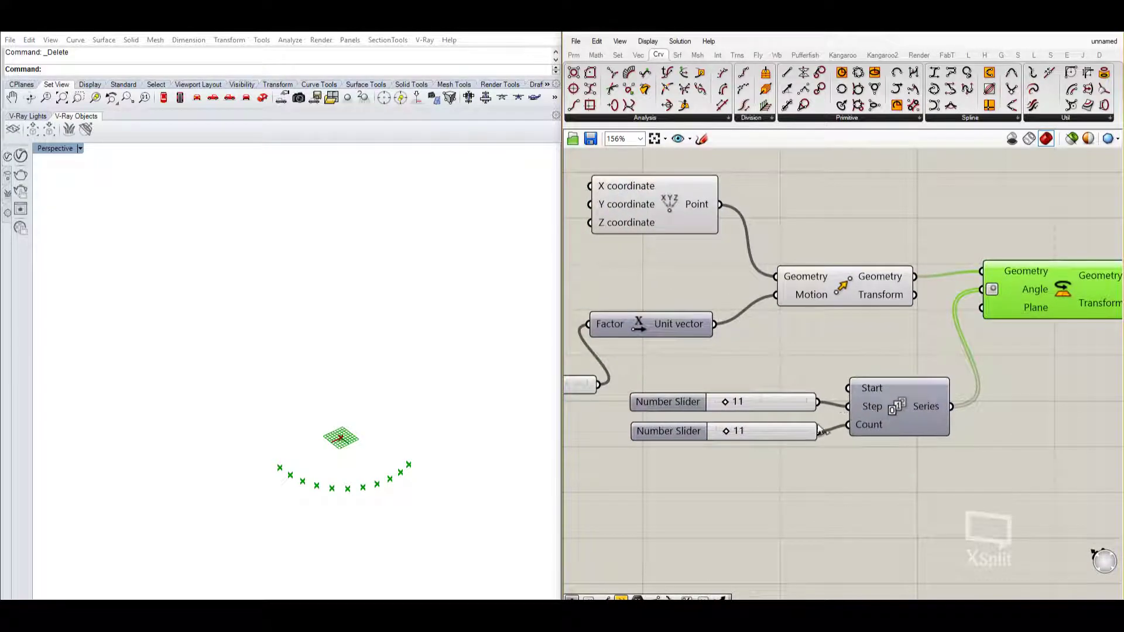
- Set the Series component's Step slider to 16 and its Count slider to 15
scroll(751, 442, "up", 1)
right_click_drag(751, 441, 715, 450)
mouse_move(685, 441)
left_mouse_down()
mouse_move(729, 436)
mouse_move(691, 440)
left_mouse_up()
right_click_drag(879, 397, 803, 411)
scroll(845, 379, "down", 2)
scroll(837, 386, "up", 2)
scroll(709, 414, "down", 1)
right_click(727, 403)
mouse_move(629, 411)
left_mouse_down()
mouse_move(644, 409)
mouse_move(634, 411)
left_mouse_up()
- Add a second Move component beyond the Rotate component, slightly below its level
right_click_drag(940, 339, 877, 373)
scroll(877, 373, "down", 1)
left_click(888, 339)
left_click(908, 393)
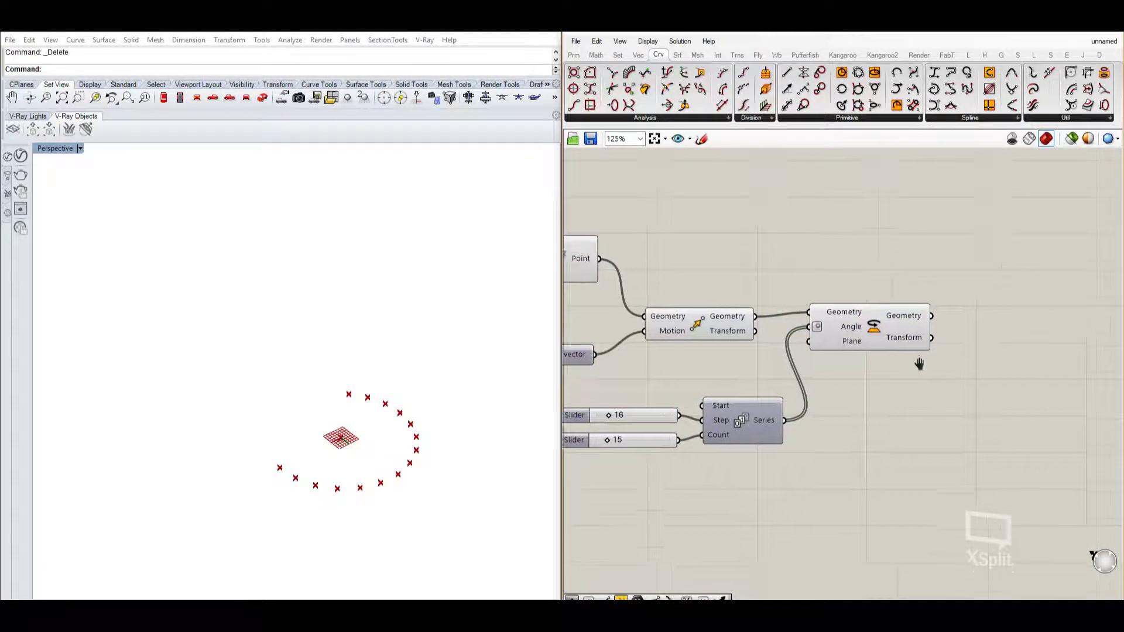
scroll(903, 358, "down", 1)
scroll(889, 409, "up", 1)
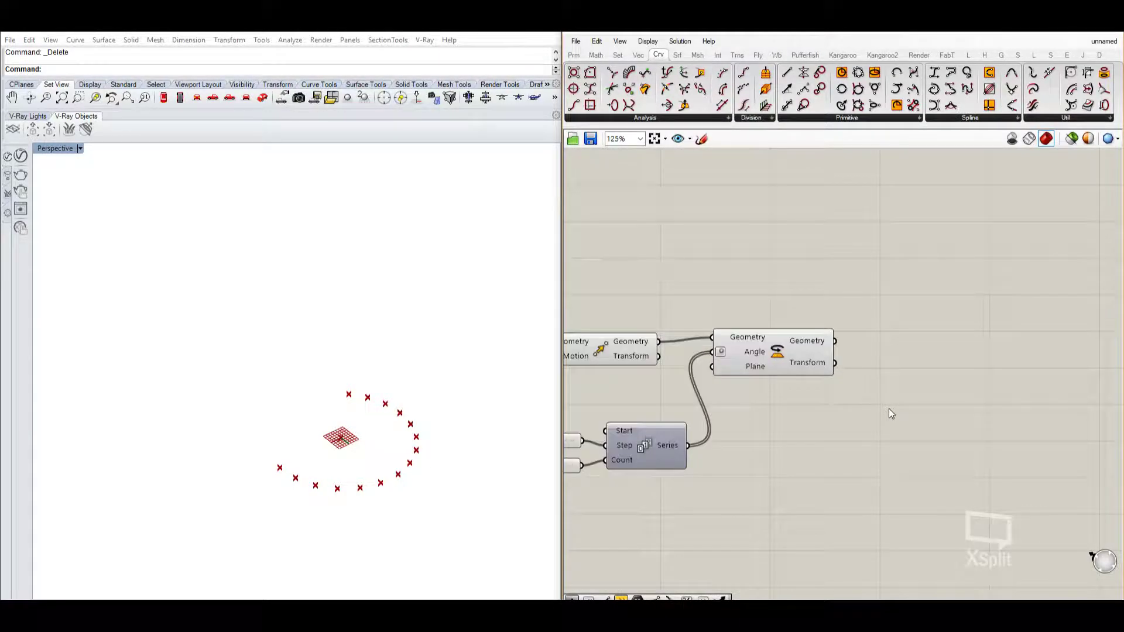
double_click(924, 414)
type("move")
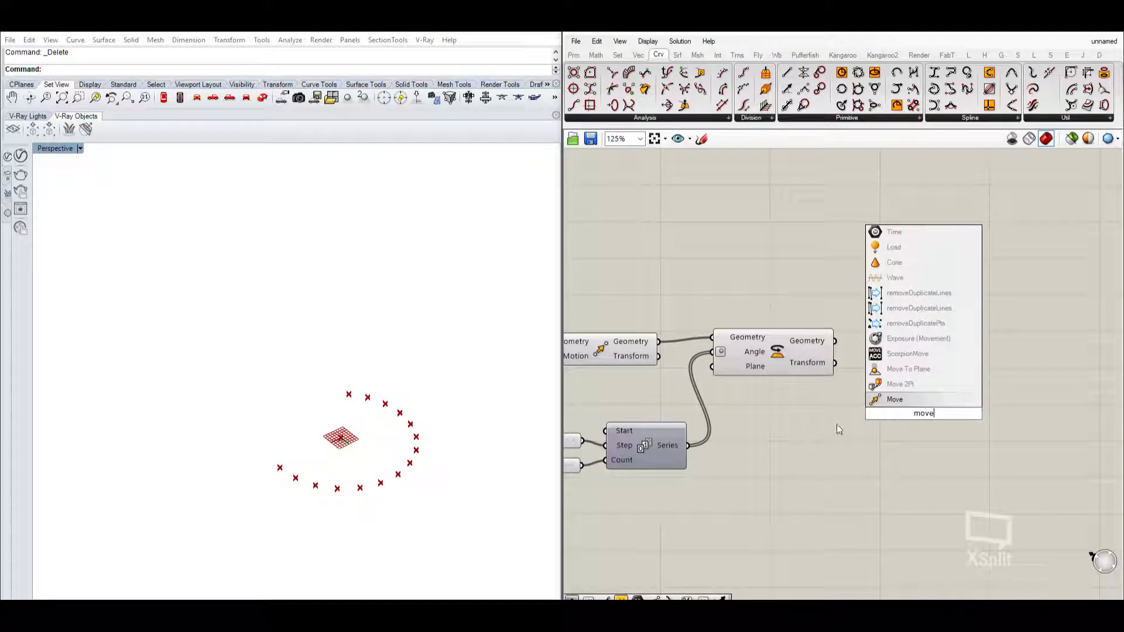
left_click(910, 387)
left_click_drag(914, 411, 936, 379)
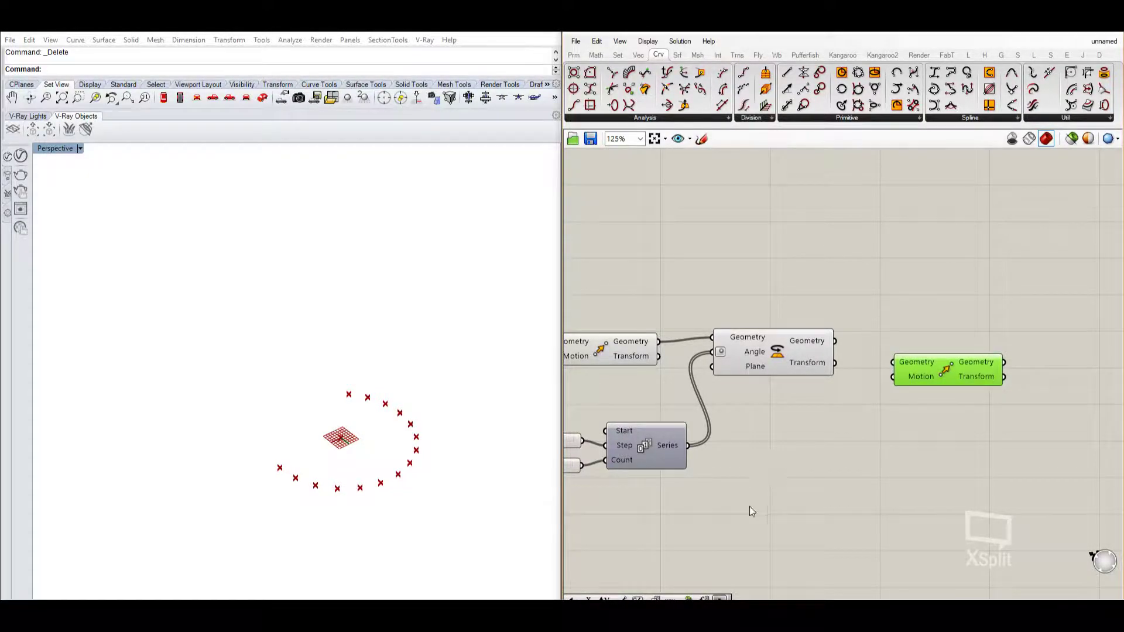
- Duplicate the Series component together with its Step and Count sliders, placing the copies below the originals
right_click_drag(753, 494, 819, 421)
left_click_drag(761, 442, 646, 352)
left_click_drag(730, 392, 803, 477, "alt")
left_click(867, 400)
right_click_drag(701, 404, 733, 384)
right_click_drag(601, 376, 664, 376)
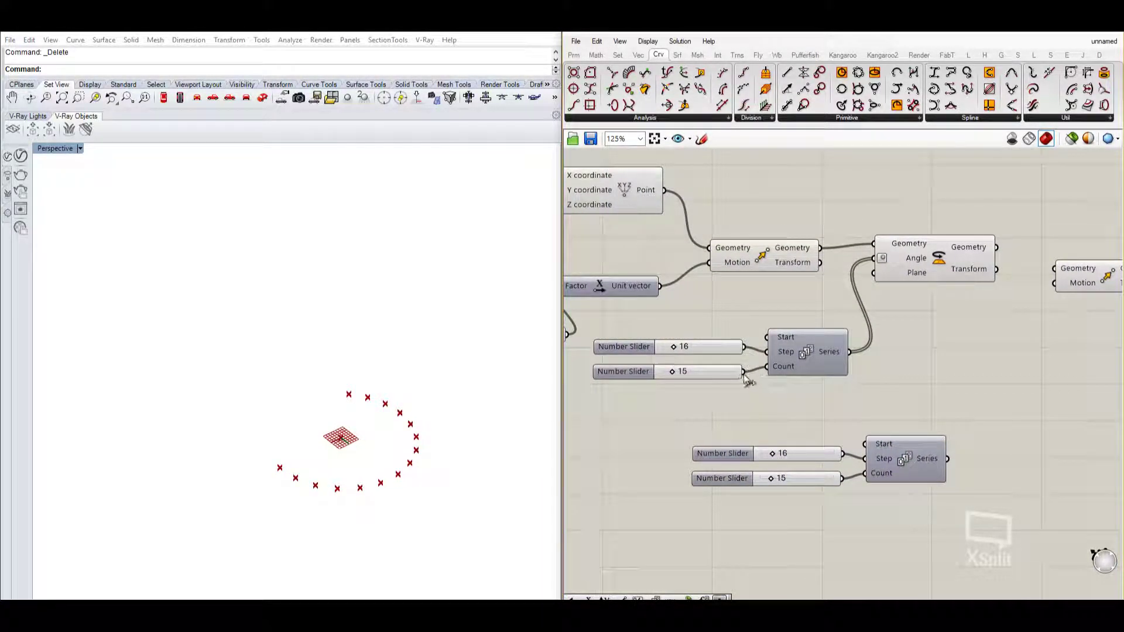
- Drive the duplicated Series' Count from the original Count slider and delete the duplicated Count slider
left_click_drag(743, 372, 859, 476)
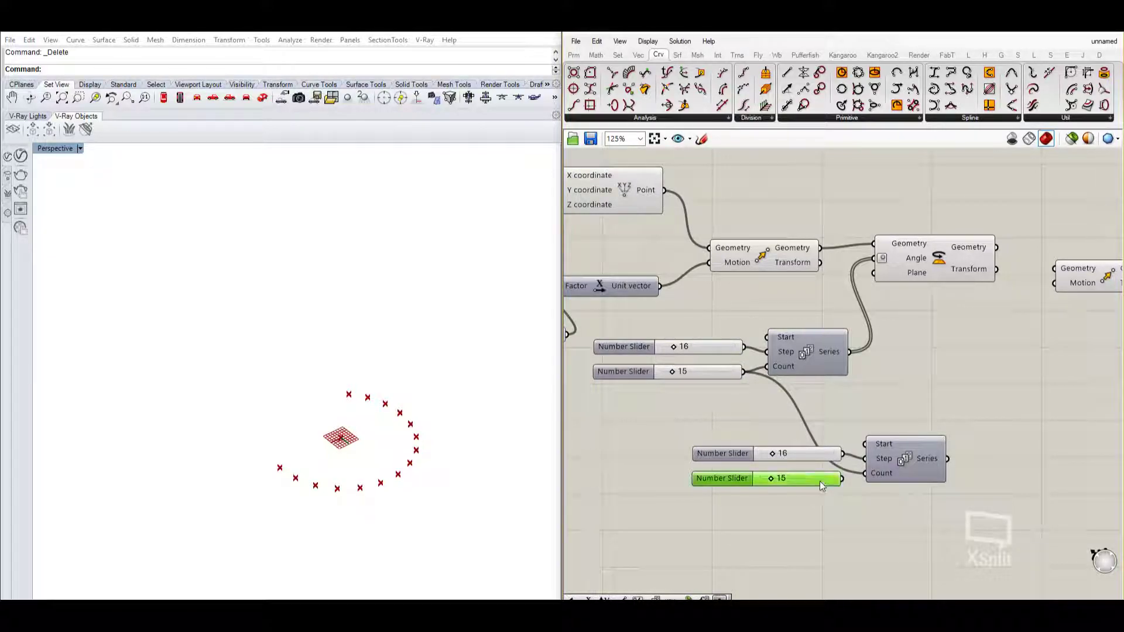
key("Delete")
right_click_drag(907, 432, 804, 457)
left_click_drag(714, 484, 676, 518)
- Add a Unit Z component driven by the duplicated Series, and wire its vector and Rotate's Geometry into the second Move
right_click_drag(840, 425, 817, 436)
left_click_drag(951, 312, 961, 347)
double_click(862, 444)
type("z")
left_click(868, 425)
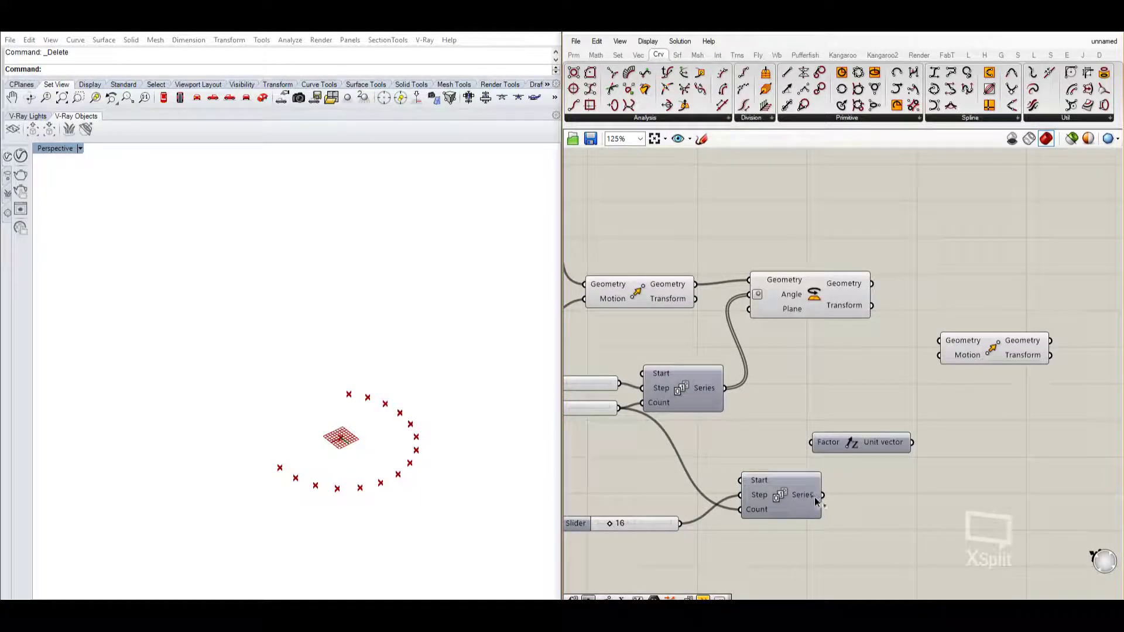
left_click_drag(821, 496, 812, 444)
left_click_drag(912, 443, 872, 286)
- Set the duplicated Series' Step slider to 3 to reduce the vertical spacing of the points
scroll(413, 354, "down", 8)
right_click_drag(413, 357, 381, 426)
scroll(747, 401, "up", 5)
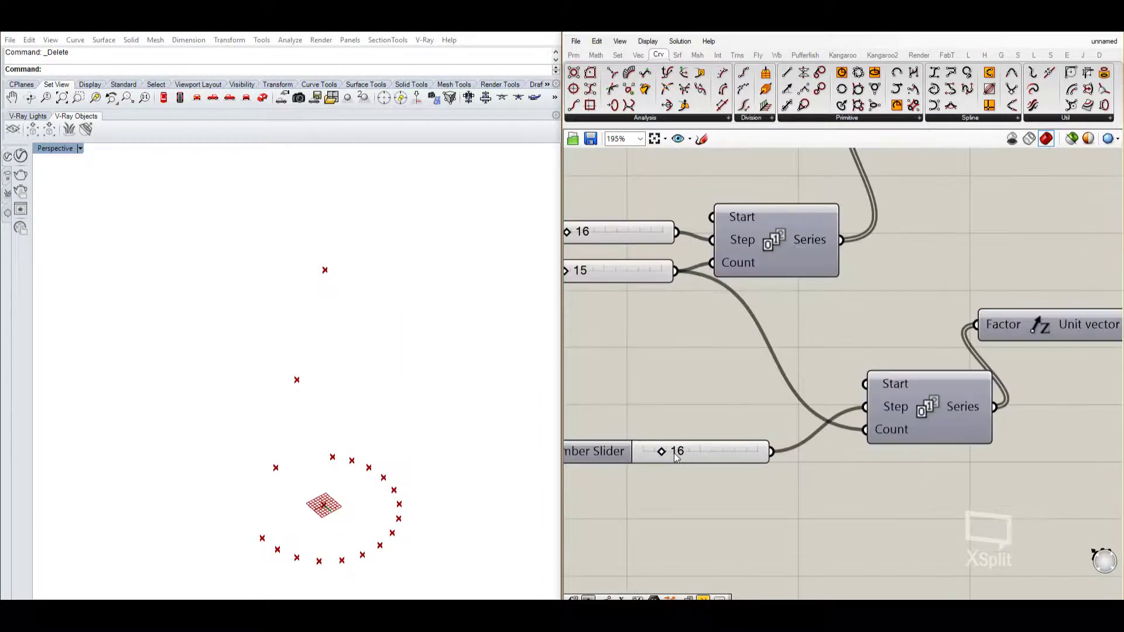
left_click_drag(663, 458, 651, 459)
scroll(772, 395, "down", 3)
- Turn off the preview of the Rotate component and the first Move component
left_click(868, 261)
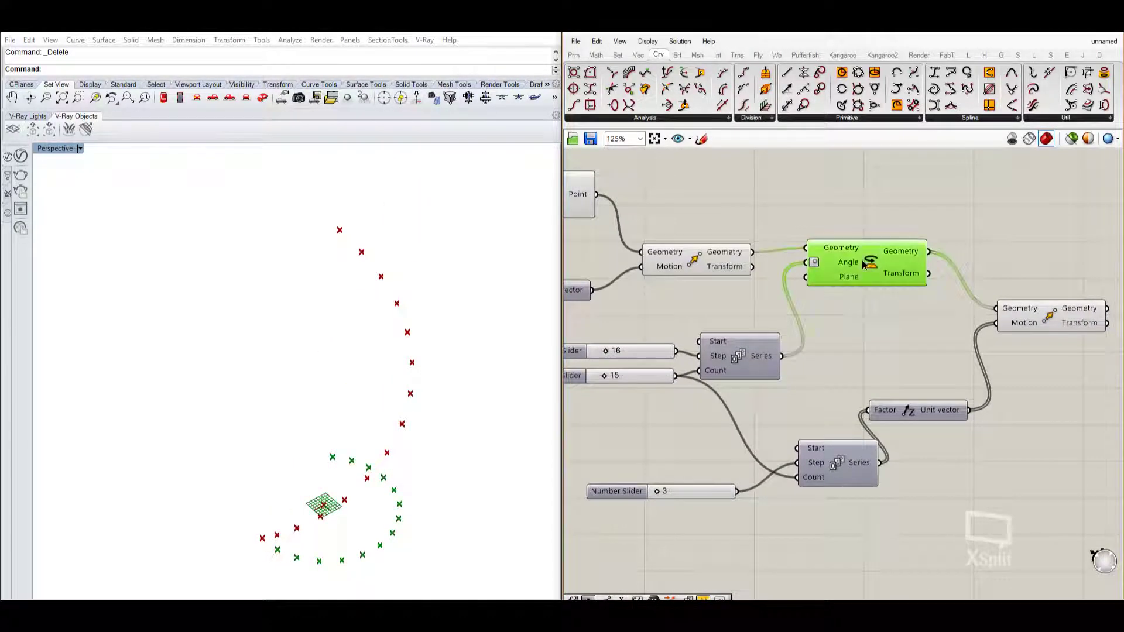
right_click(869, 262)
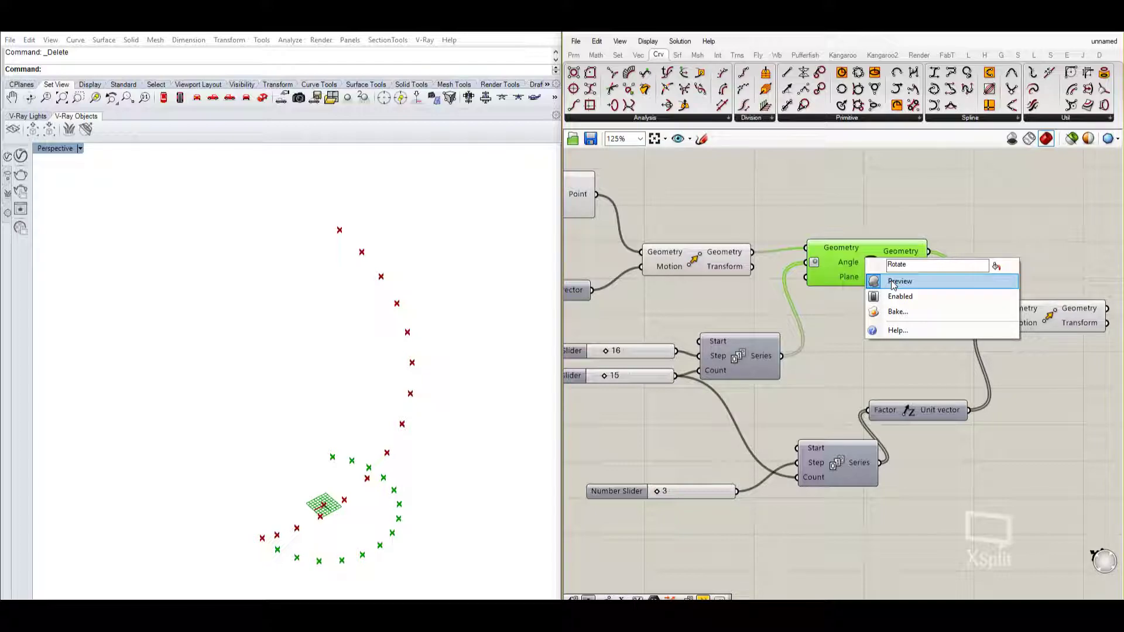
left_click(894, 281)
left_click(717, 262)
right_click(716, 261)
left_click(728, 280)
- Select the second Move component and examine its rising spiral of points in the Perspective viewport
scroll(939, 332, "down", 3)
scroll(939, 331, "up", 3)
left_click(834, 307)
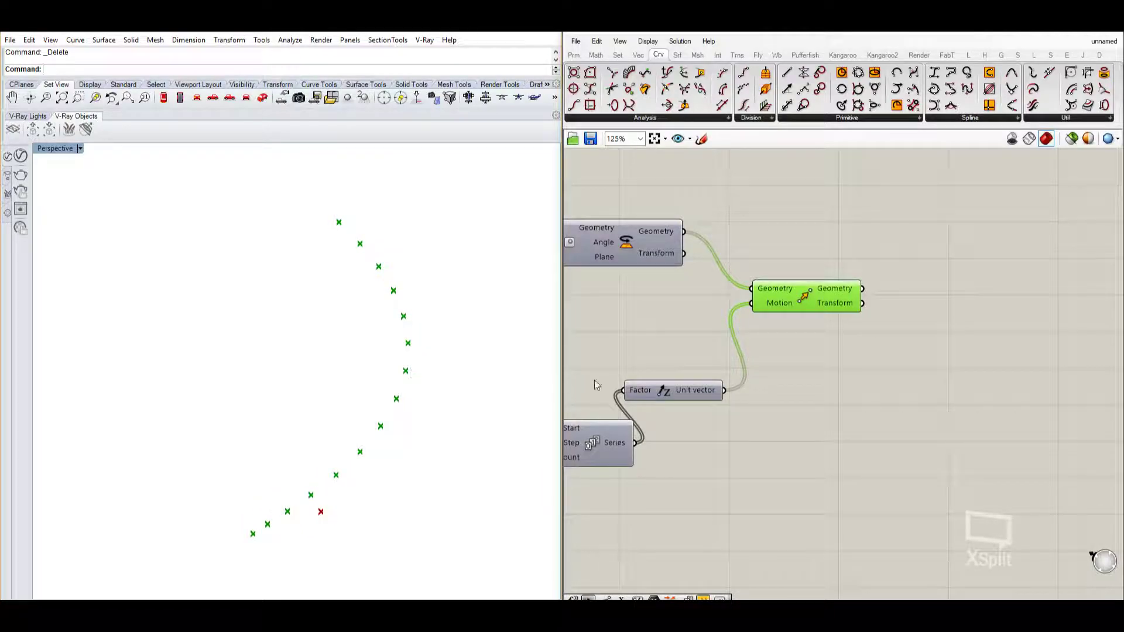
scroll(779, 367, "down", 2)
right_click_drag(805, 383, 791, 383)
right_click_drag(413, 509, 376, 490)
scroll(363, 499, "up", 2)
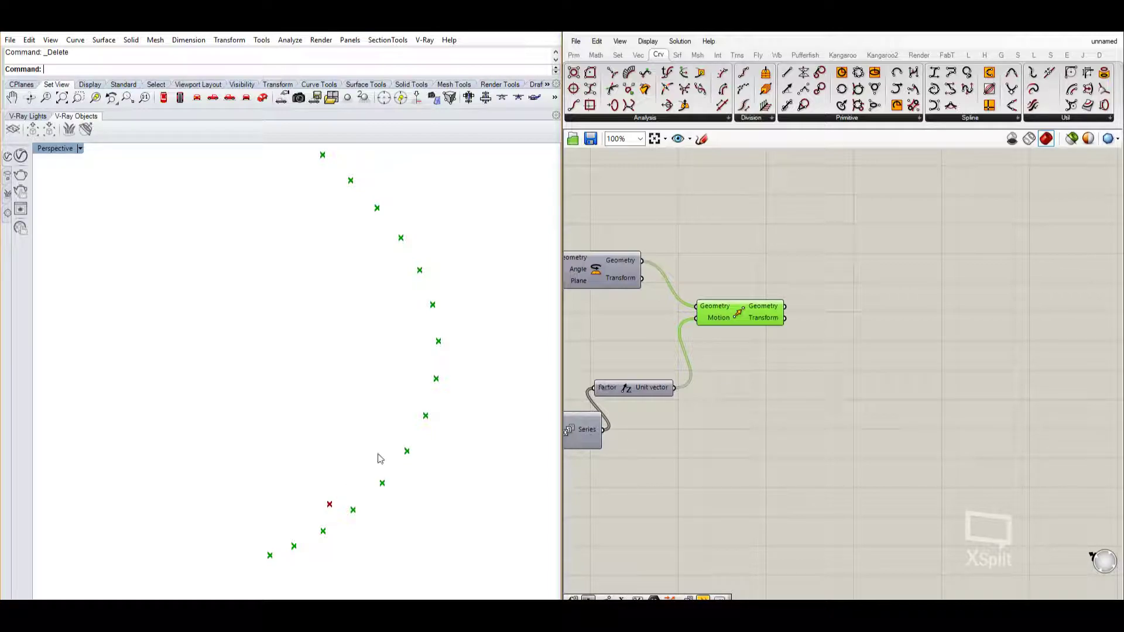
mouse_move(437, 394)
right_mouse_down()
mouse_move(443, 434)
mouse_move(443, 402)
right_mouse_up()
right_click_drag(345, 217, 333, 257)
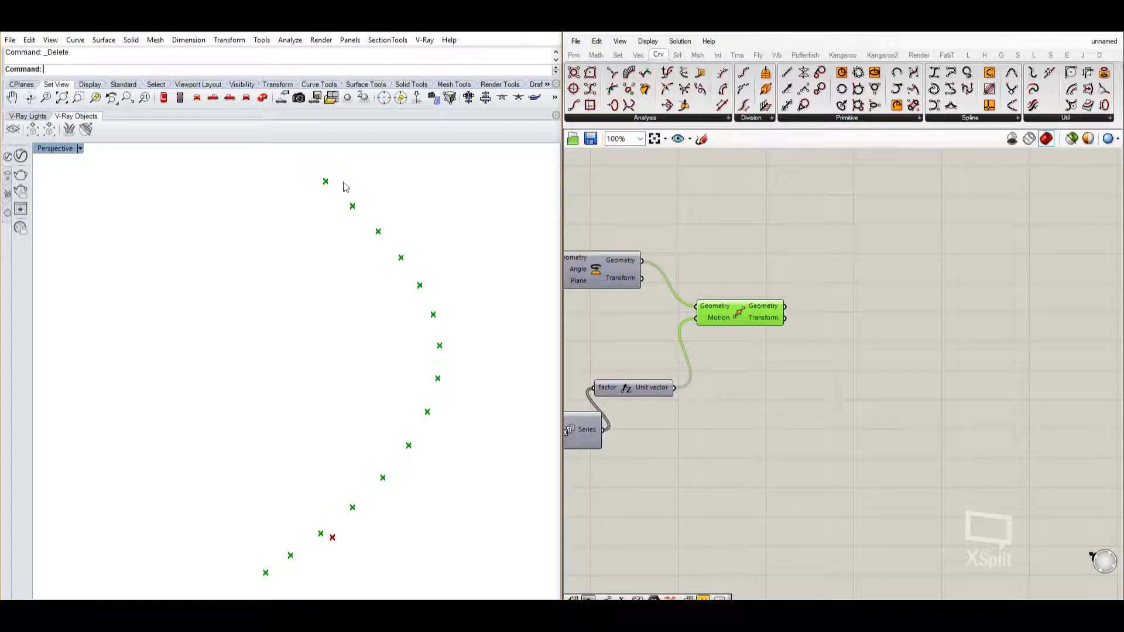
- Duplicate the second Move component with its input connections, placing the copy just below and beyond it
right_click_drag(850, 356, 880, 366)
double_click(880, 367)
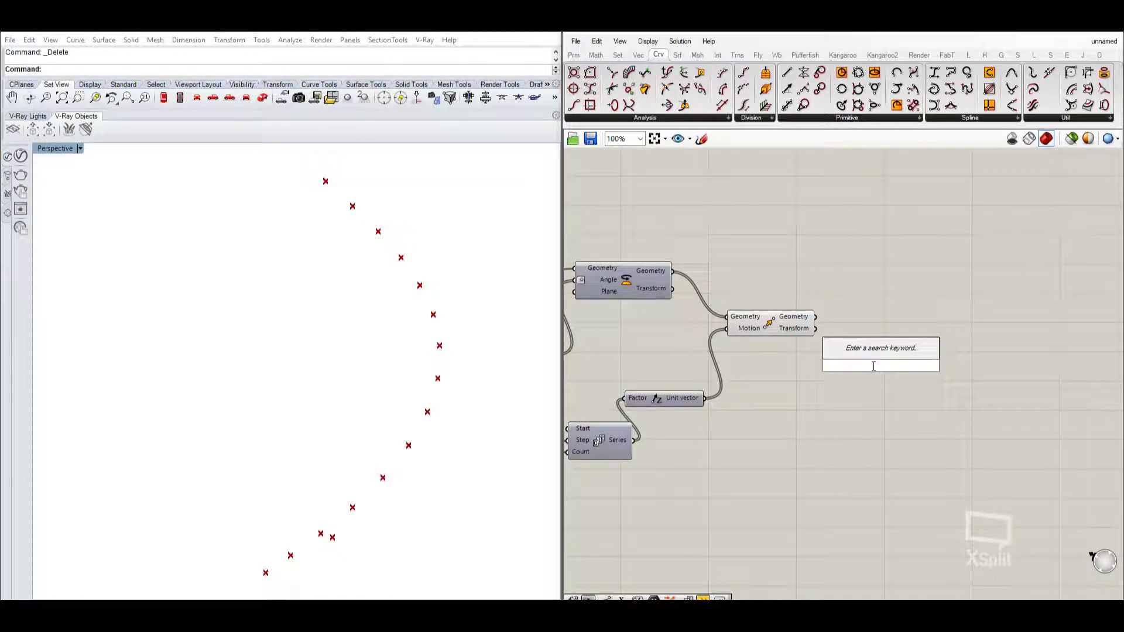
left_click(749, 332)
right_click_drag(749, 331, 799, 349)
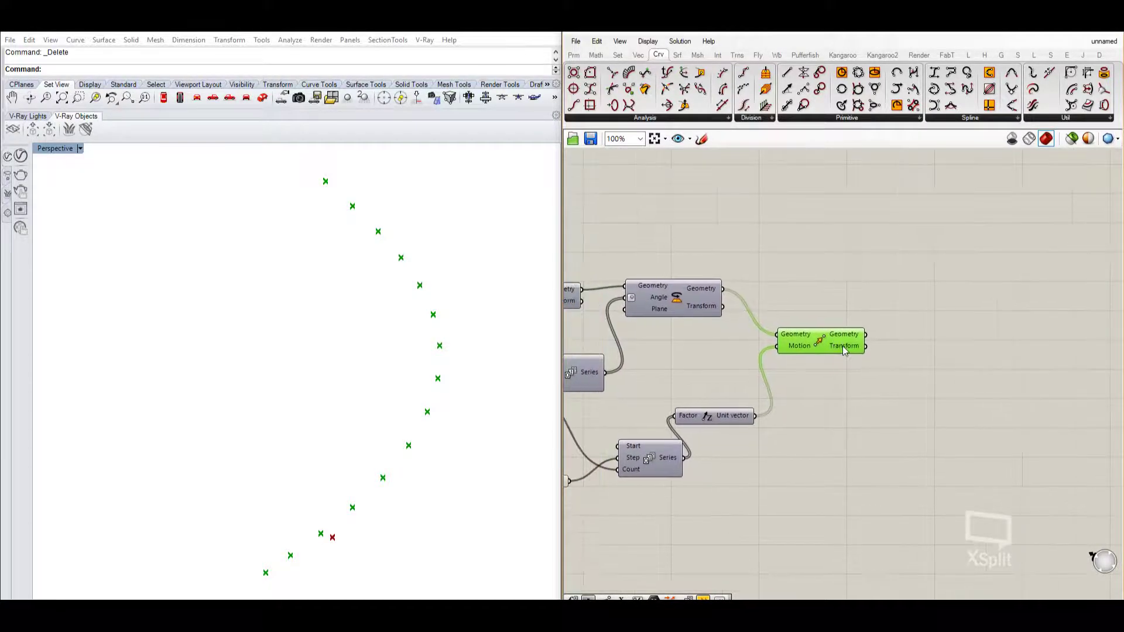
left_click_drag(824, 347, 888, 403, "alt")
scroll(888, 403, "down", 2)
right_click_drag(650, 339, 800, 318)
scroll(832, 330, "up", 2)
scroll(802, 322, "down", 2)
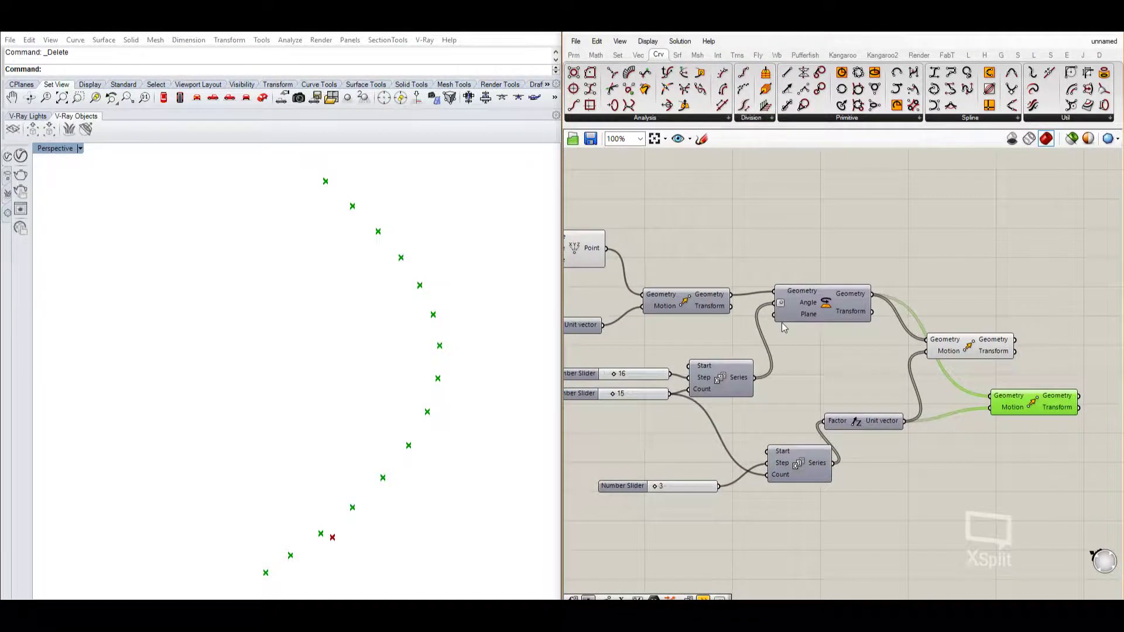
- Reposition the duplicated Move component slightly lower, farther away from the second Move
double_click(762, 260)
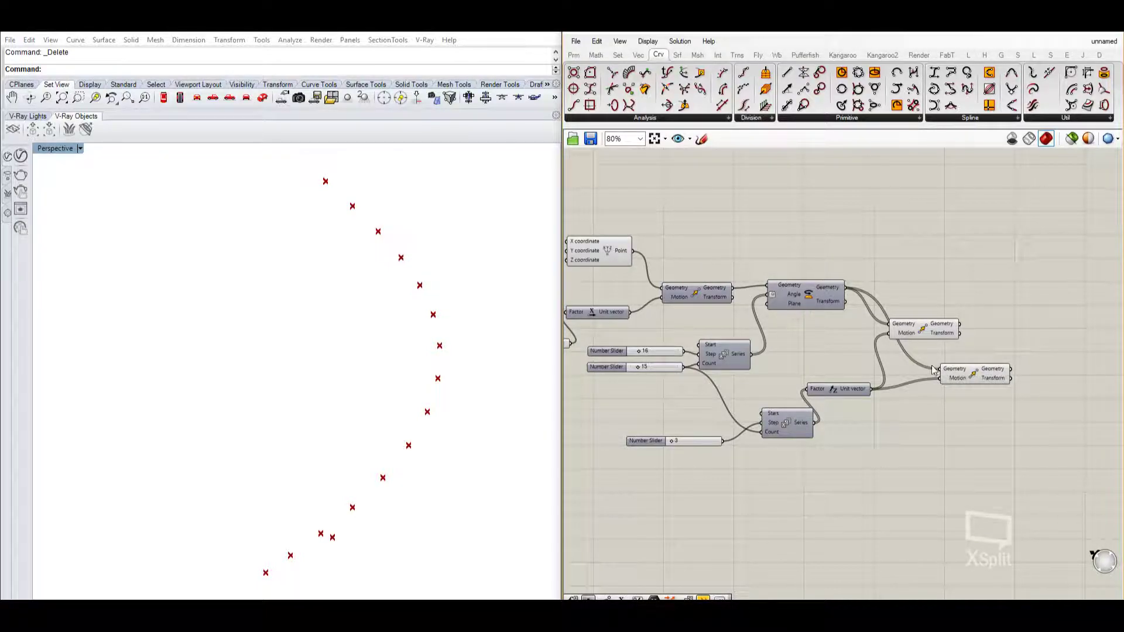
left_click_drag(991, 379, 999, 401)
scroll(995, 398, "up", 2)
scroll(973, 397, "down", 2)
right_click_drag(924, 395, 903, 355)
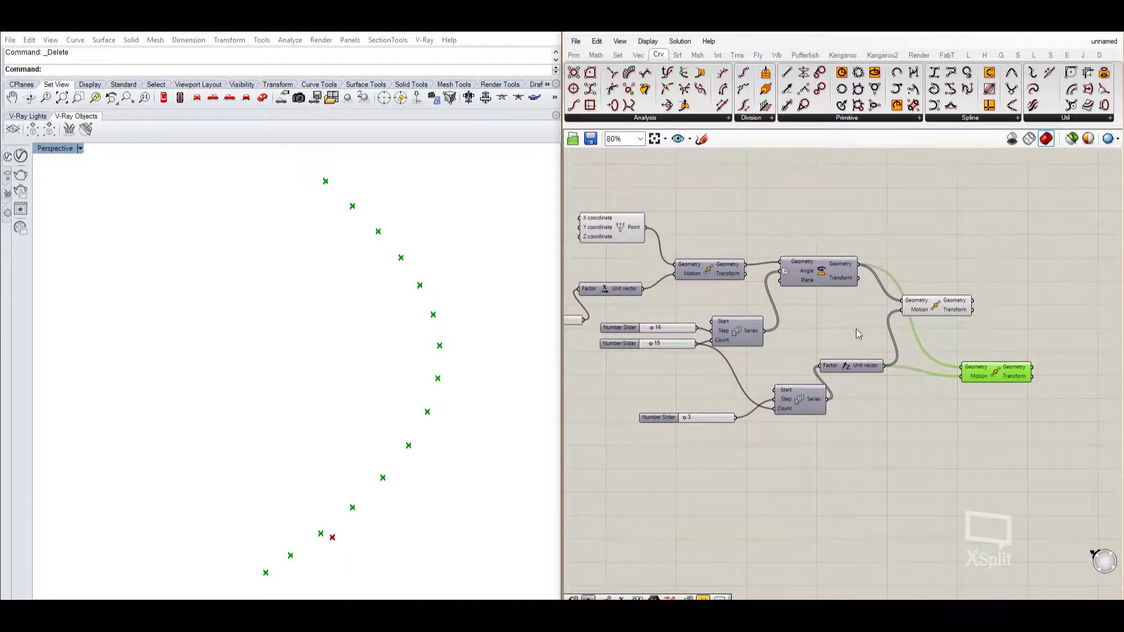
- Connect Construct Point's Point output to the duplicated Move's Geometry input and check the vertical axis points
right_click_drag(826, 338, 859, 333)
left_click(621, 227)
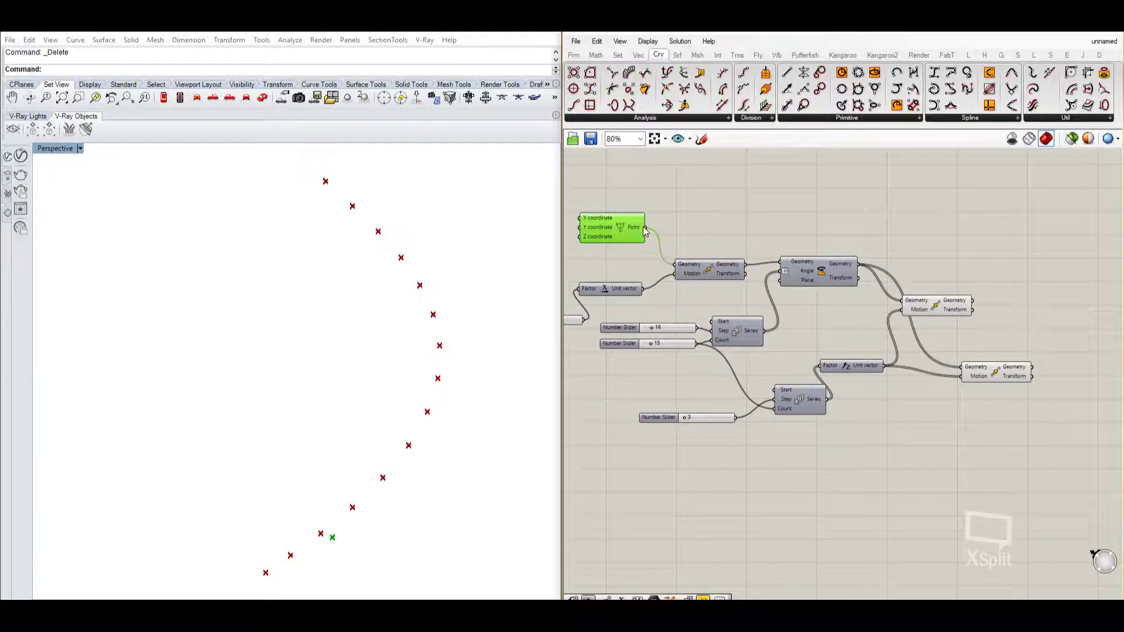
right_click_drag(645, 231, 681, 245)
left_click_drag(669, 231, 992, 384)
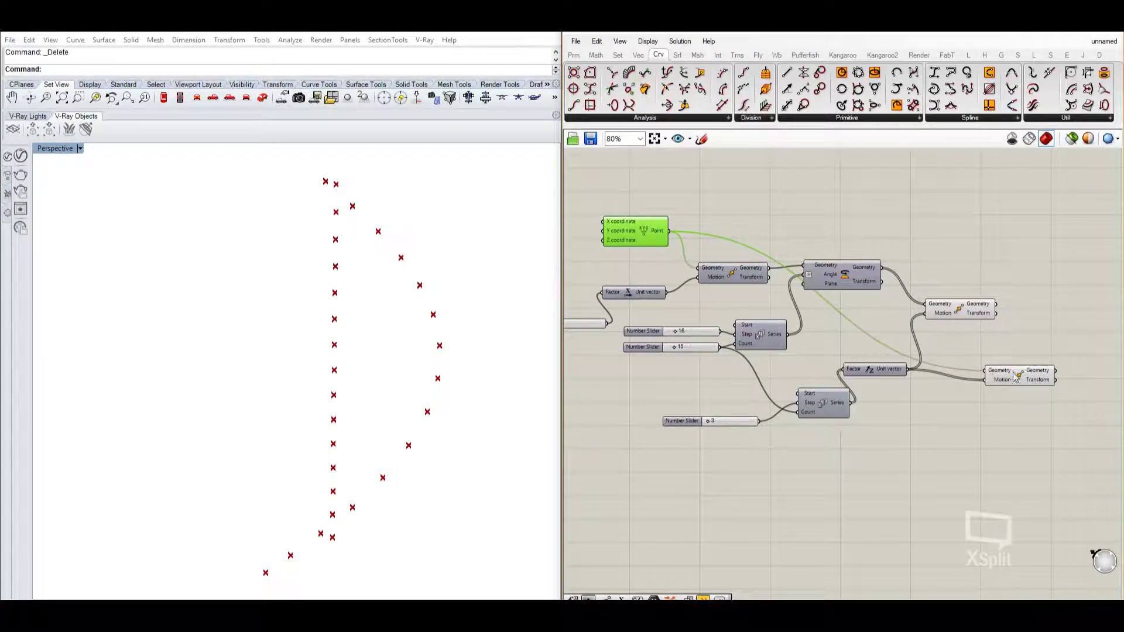
left_click(995, 380)
scroll(855, 386, "up", 2)
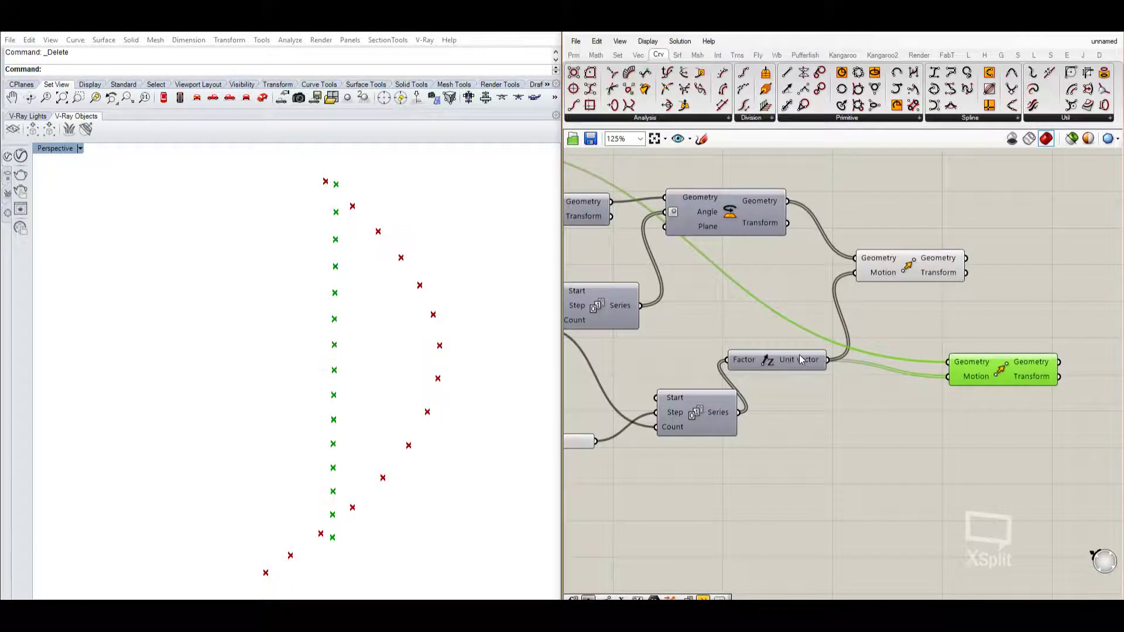
right_click_drag(393, 350, 331, 264)
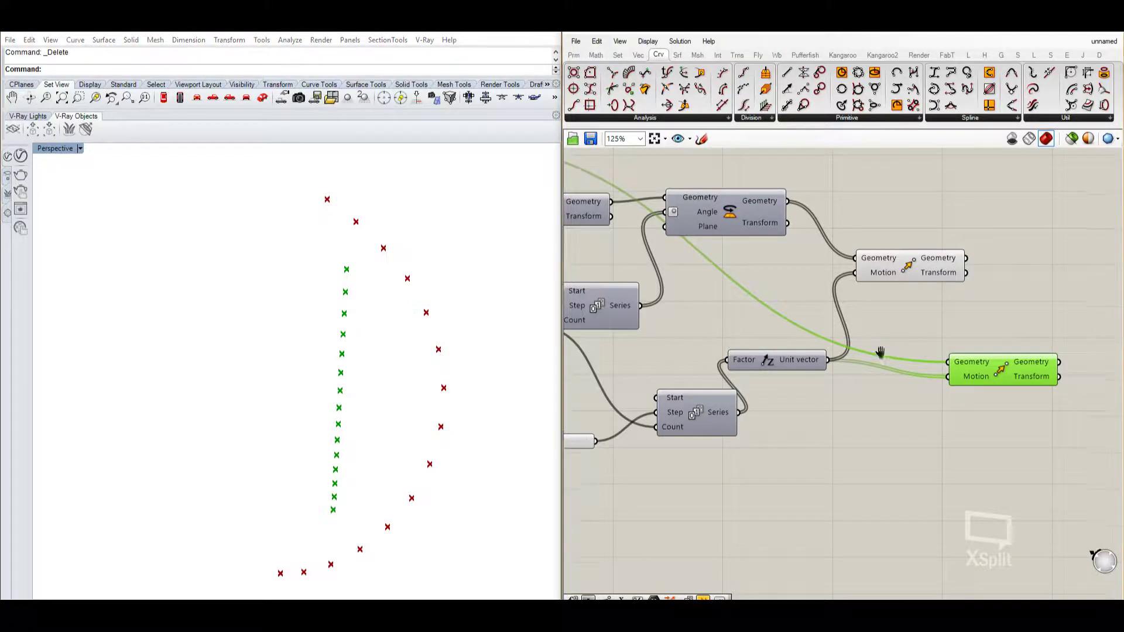
- Add a Scale component, connecting the spiral Move's Geometry to its Geometry input and the axis Move's Geometry to its Center
right_click_drag(866, 354, 817, 354)
double_click(882, 301)
type("sc")
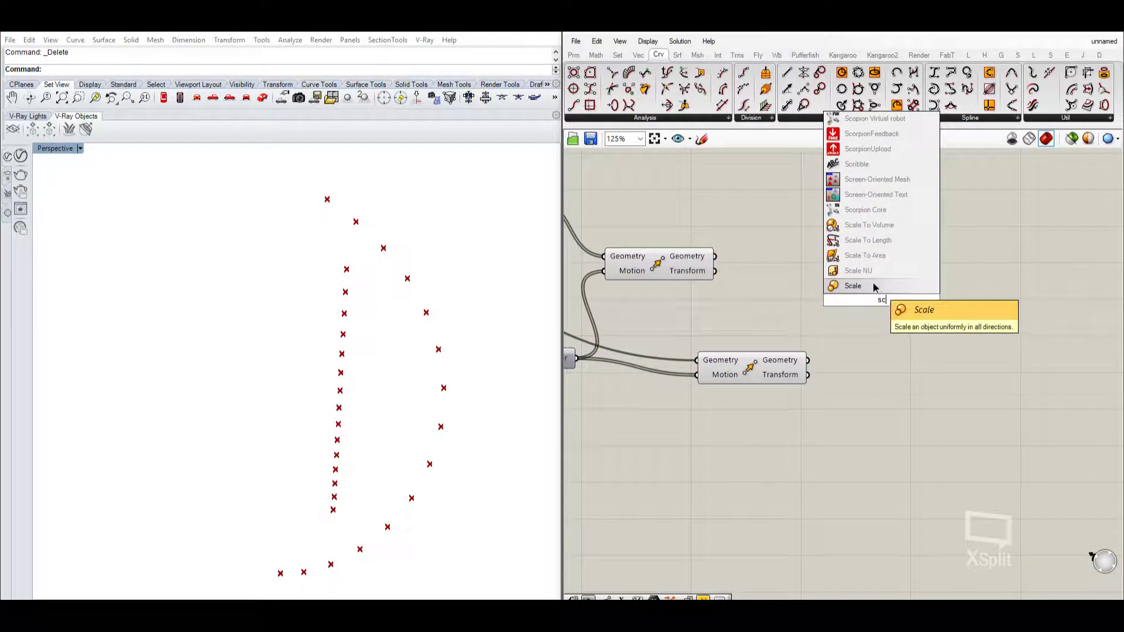
left_click(878, 287)
left_click_drag(707, 266, 769, 276)
left_click_drag(968, 352, 968, 325)
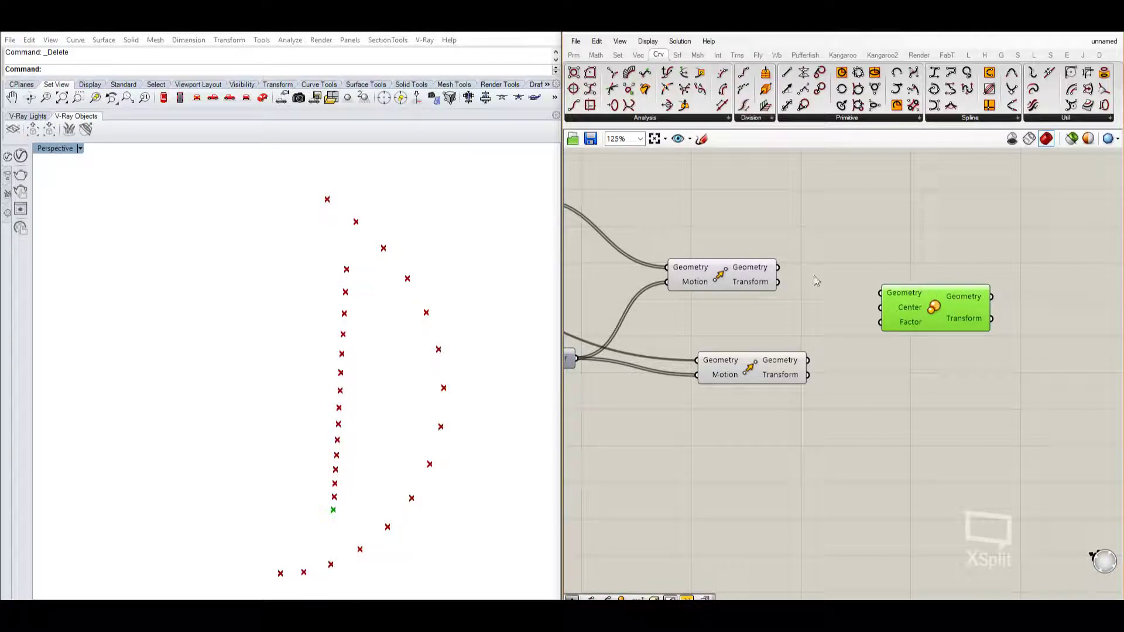
left_click_drag(777, 268, 880, 293)
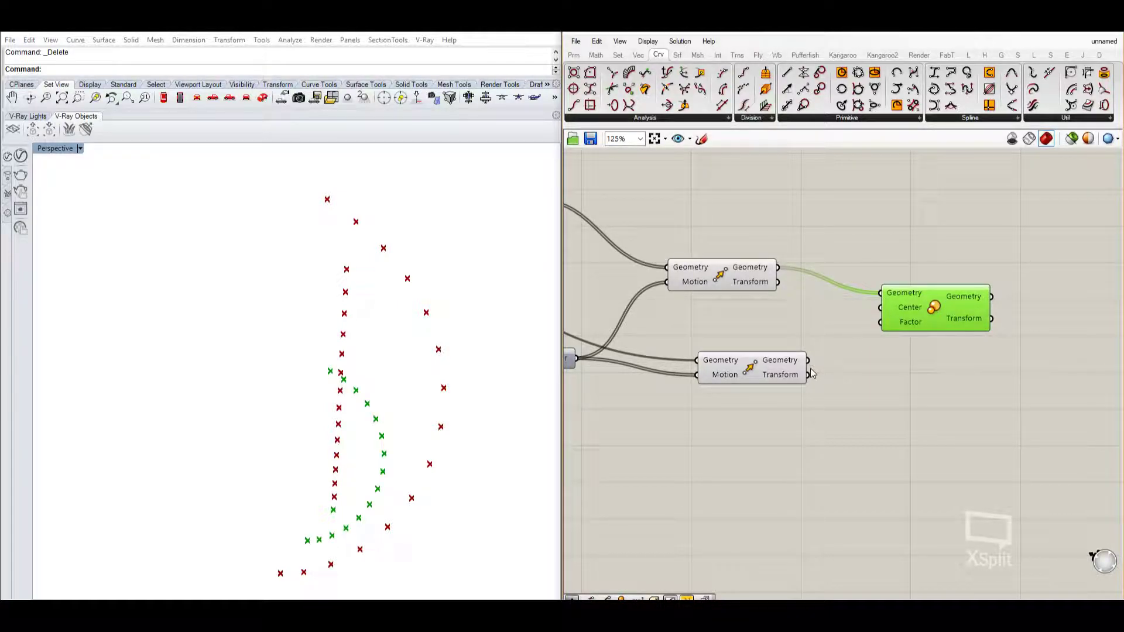
left_click_drag(813, 365, 937, 353)
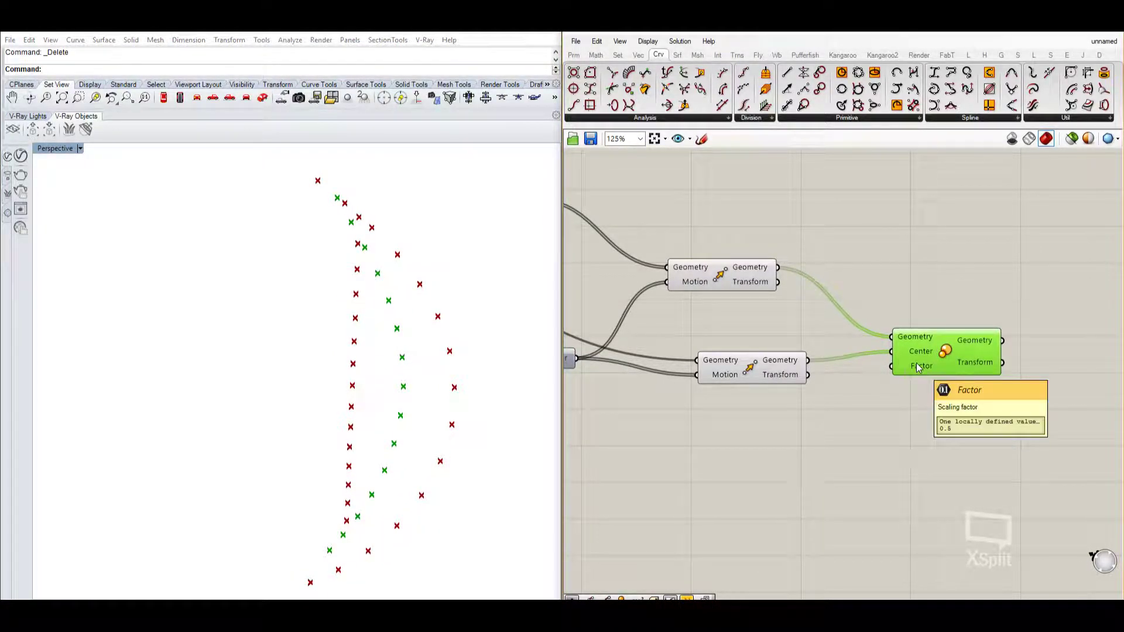
left_click(733, 500)
double_click(733, 501)
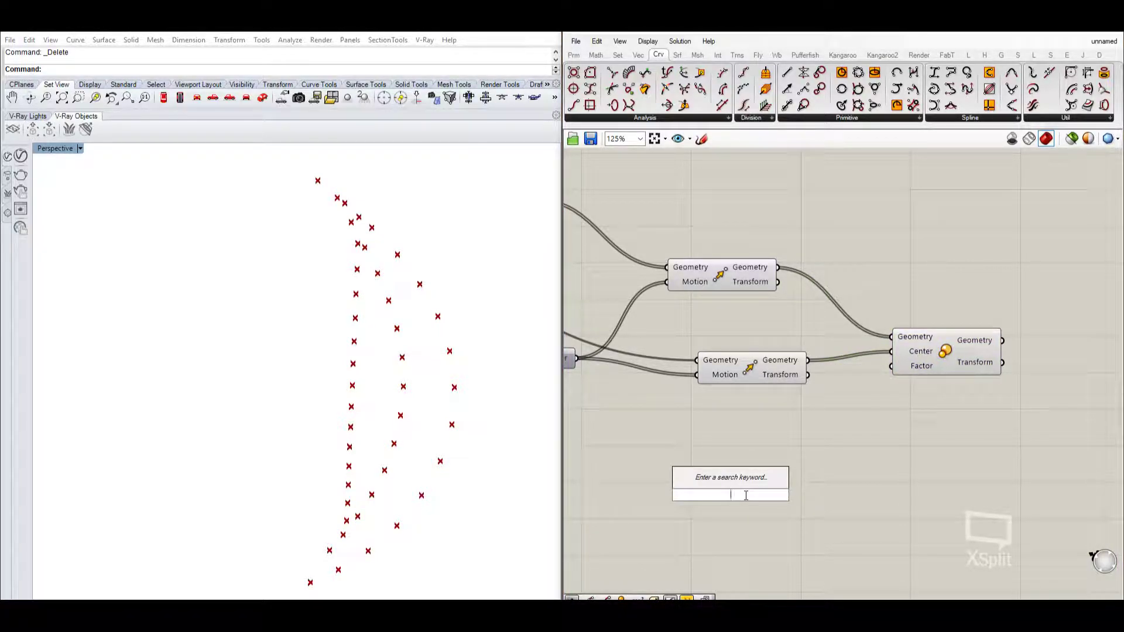
type("range")
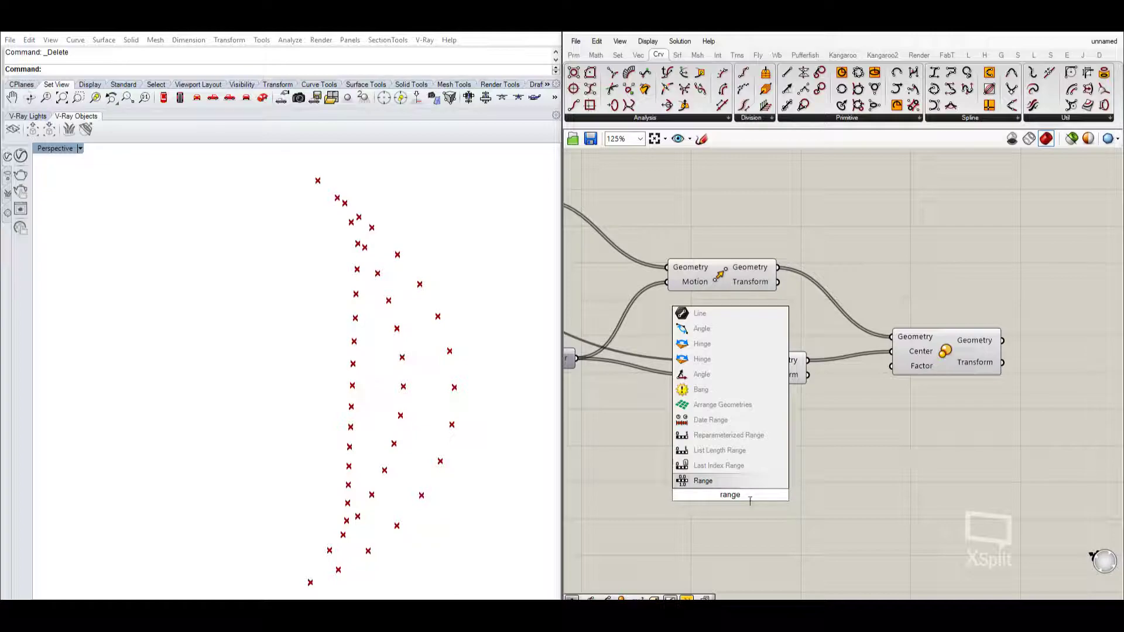
left_click(747, 518)
- Add a three-decimal number slider ranging from 0 to 1, connect it to Scale's Factor and set it to 0.802
scroll(883, 399, "up", 1)
right_click_drag(833, 429, 815, 403)
double_click(719, 473)
type("1")
key("Return")
double_click(720, 462)
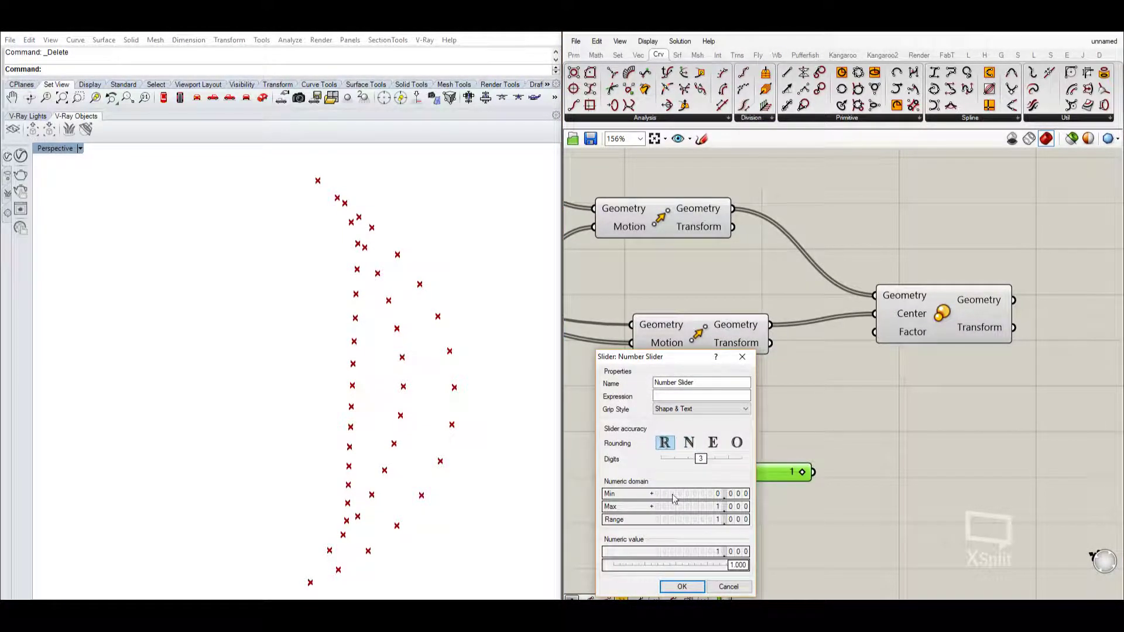
left_click(682, 586)
left_click_drag(813, 471, 875, 332)
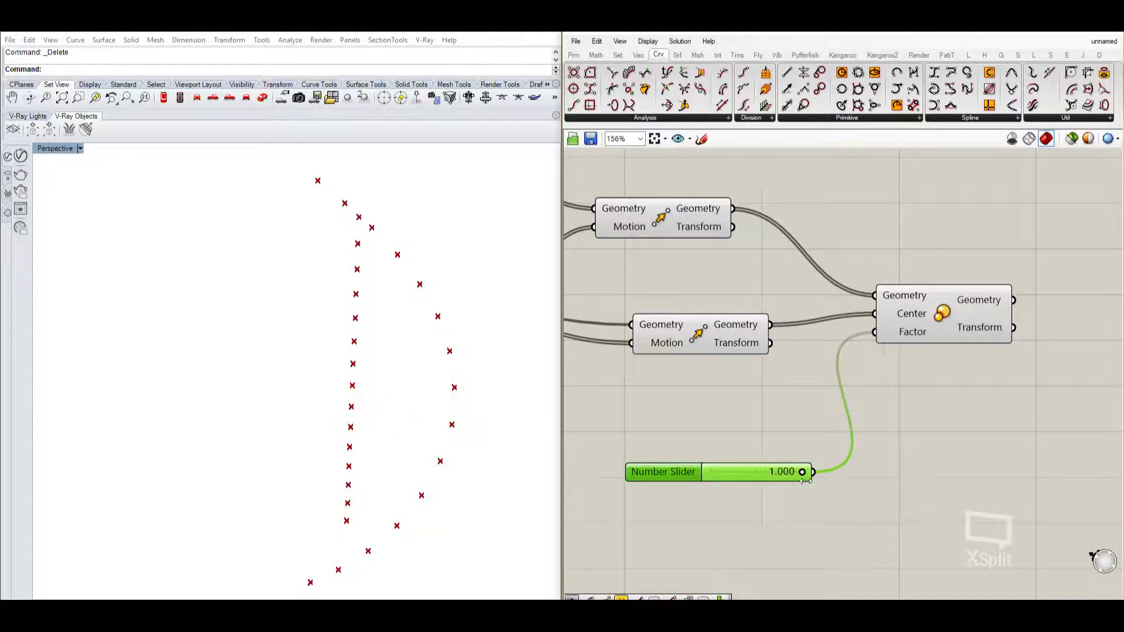
mouse_move(802, 474)
left_mouse_down()
mouse_move(709, 473)
mouse_move(784, 474)
left_mouse_up()
- Turn off the preview of the axis Move component that feeds Scale's Center
left_click(720, 347)
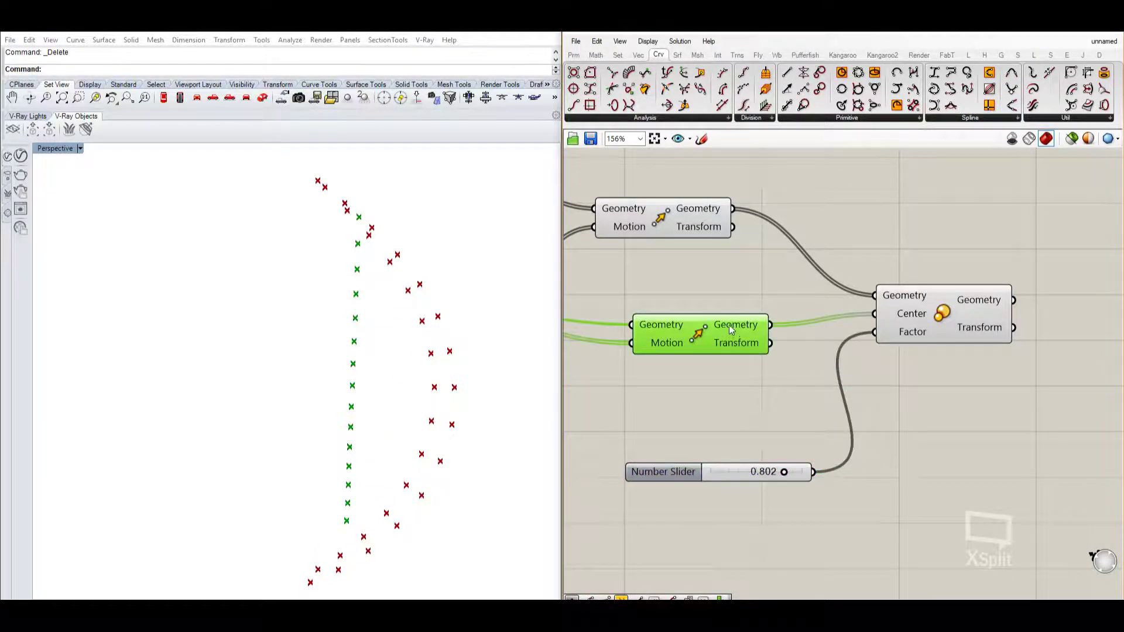
left_click_drag(754, 176, 672, 352)
middle_click(680, 214)
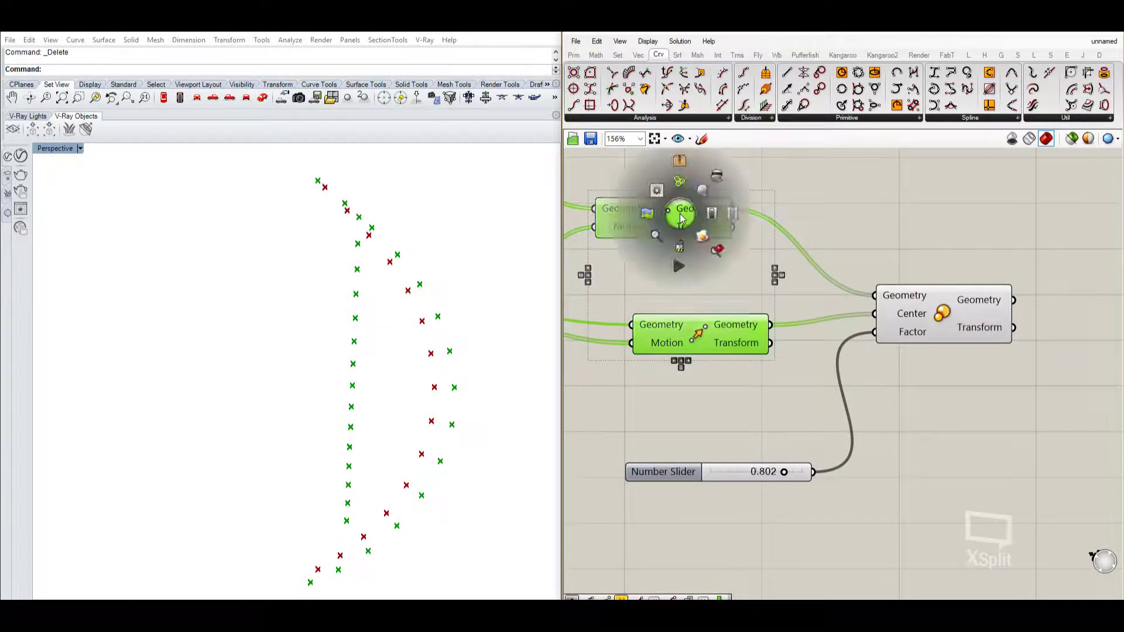
left_click(752, 277)
left_click(692, 344)
middle_click(713, 338)
left_click(745, 301)
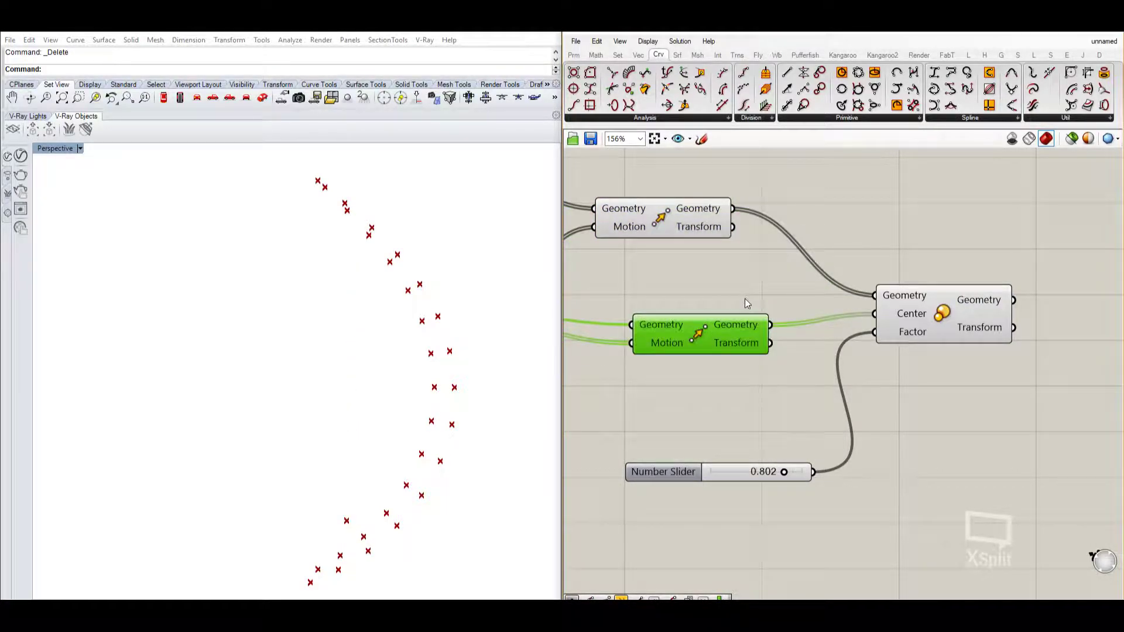
- Add a Graph Mapper component below the 0.802 slider that feeds Scale's Factor
left_click_drag(920, 335, 947, 347)
double_click(757, 422)
type("gra")
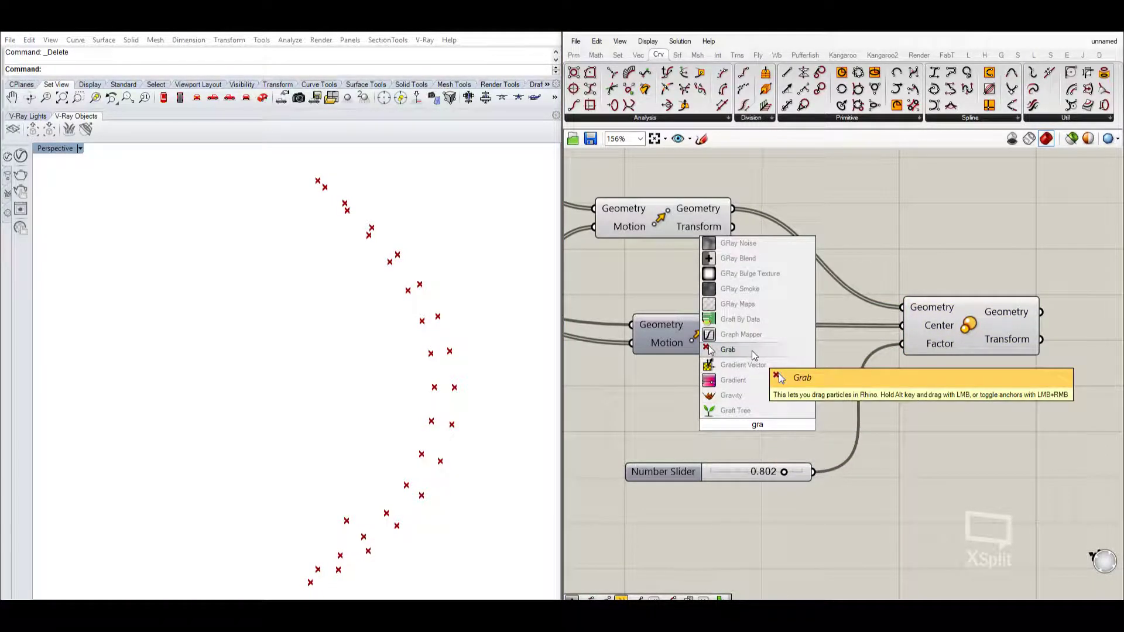
type("ph")
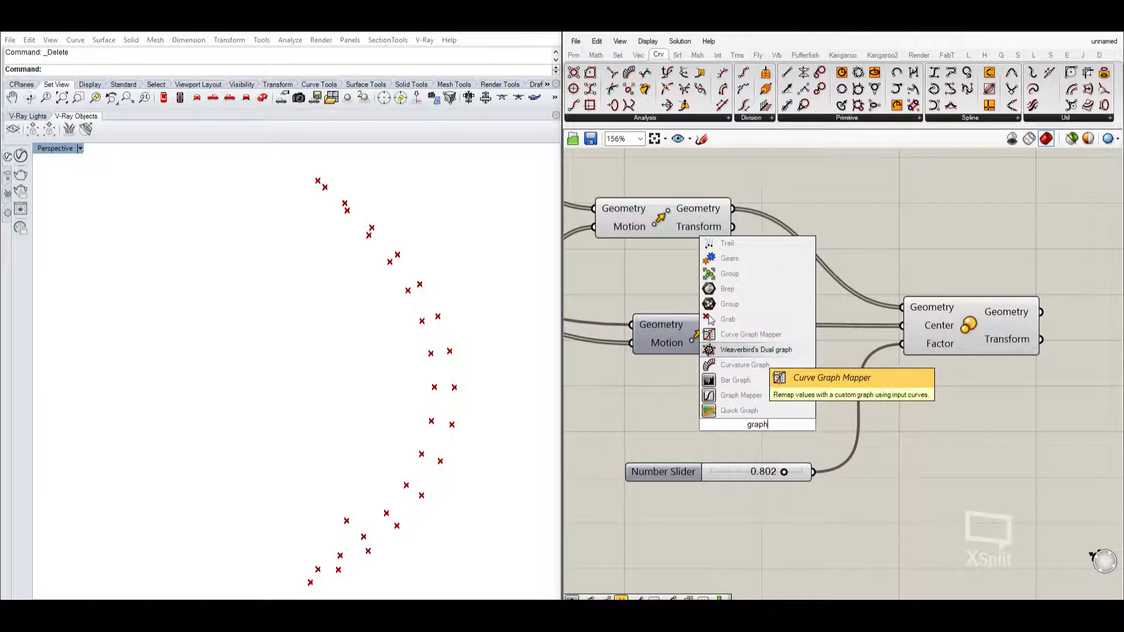
left_click(742, 395)
scroll(761, 412, "down", 3)
left_click_drag(764, 408, 721, 509)
scroll(722, 508, "up", 3)
right_click_drag(721, 509, 754, 445)
scroll(754, 445, "down", 1)
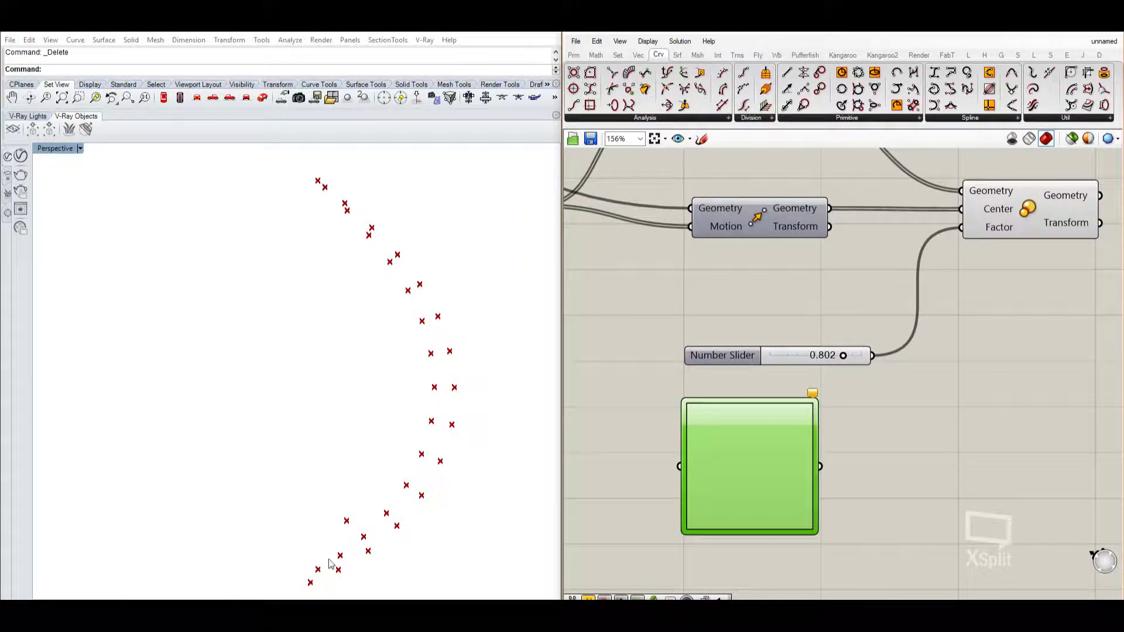
scroll(777, 410, "down", 1)
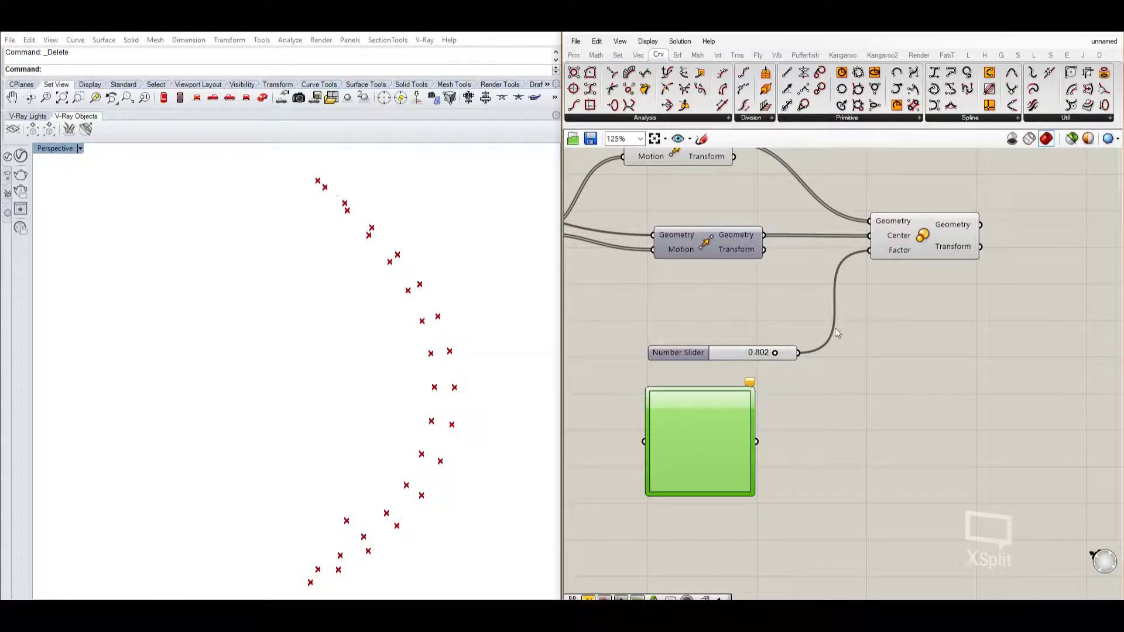
right_click_drag(838, 329, 793, 366)
scroll(793, 368, "down", 1)
scroll(679, 450, "up", 2)
left_click_drag(682, 450, 761, 441)
scroll(794, 432, "down", 2)
right_click_drag(795, 432, 784, 394)
scroll(782, 390, "up", 2)
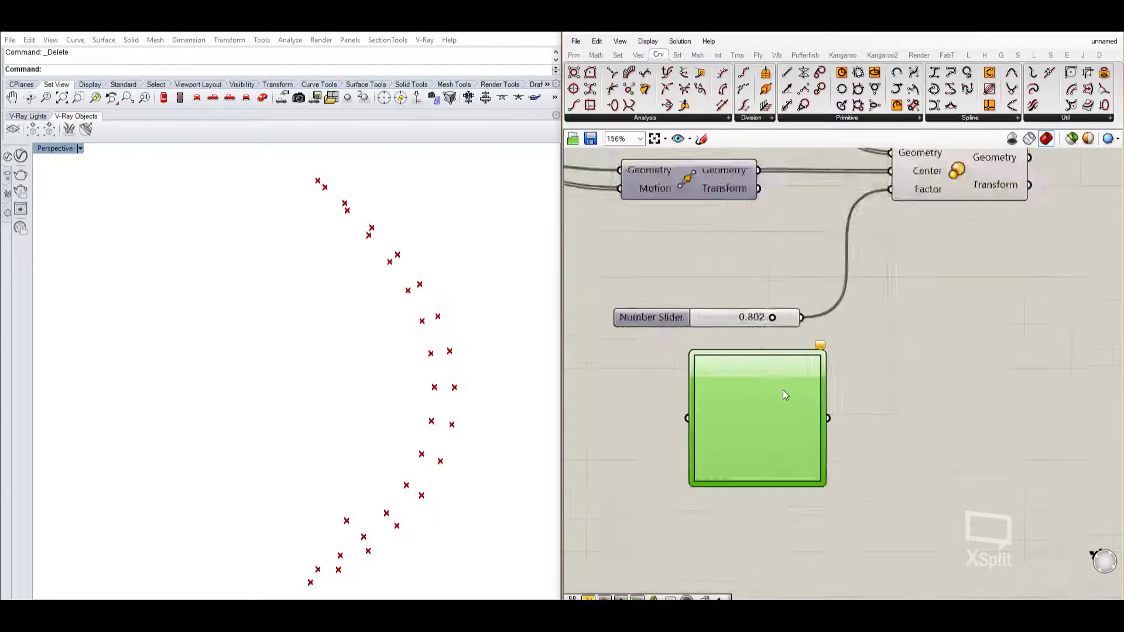
- Add a Range component in front of the Graph Mapper's input
scroll(638, 454, "down", 1)
double_click(635, 453)
type("ran")
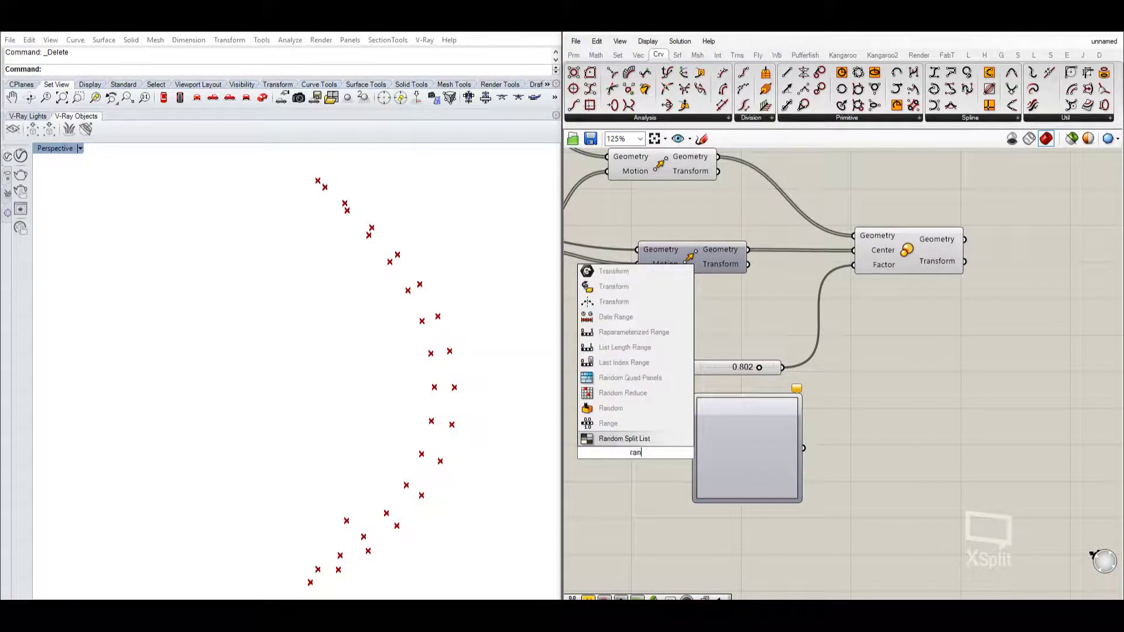
type("ge")
left_click(629, 443)
scroll(625, 447, "up", 3)
scroll(647, 453, "down", 2)
right_click_drag(651, 449, 779, 420)
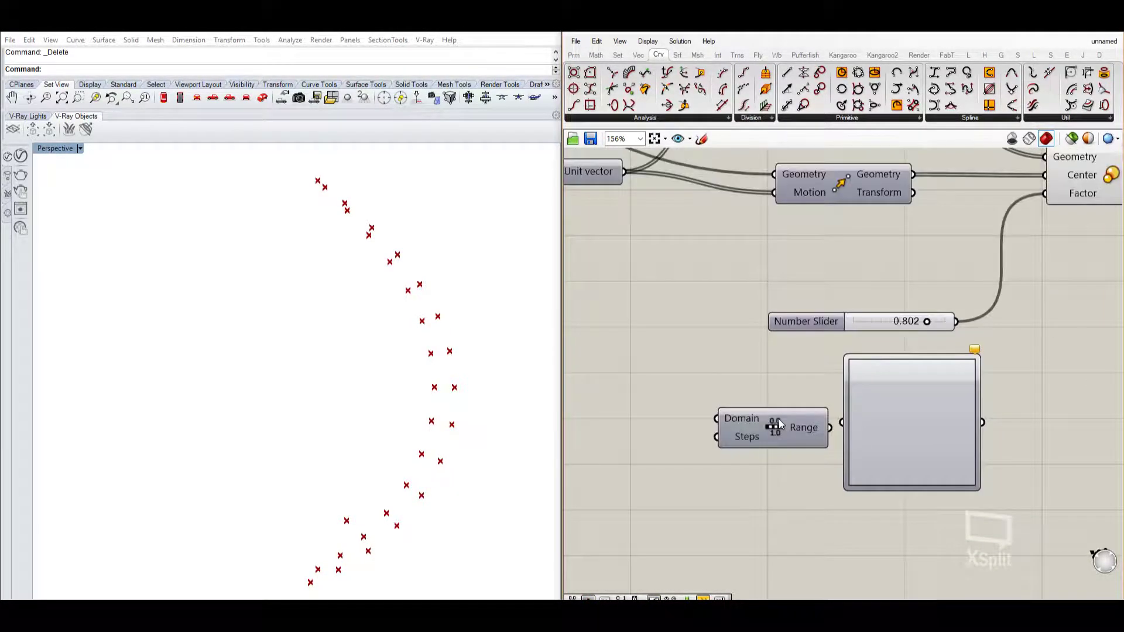
- Connect the 15 count slider to Range's Steps, check the Range values, and move Range away from the Graph Mapper
scroll(780, 424, "down", 2)
scroll(761, 462, "up", 3)
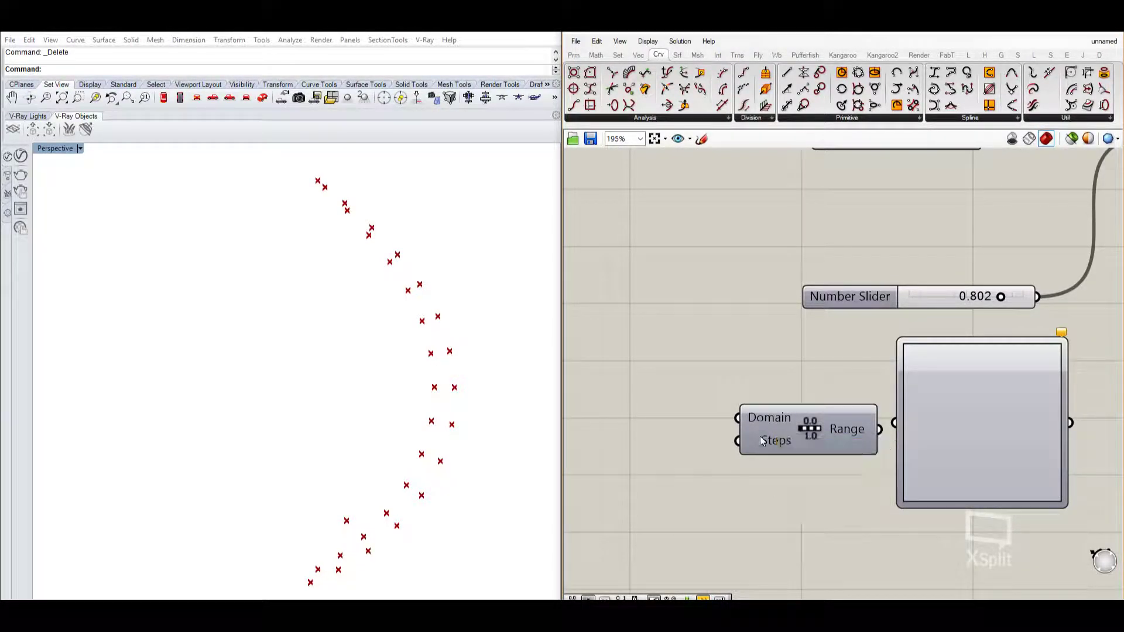
scroll(756, 448, "down", 1)
scroll(763, 480, "down", 3)
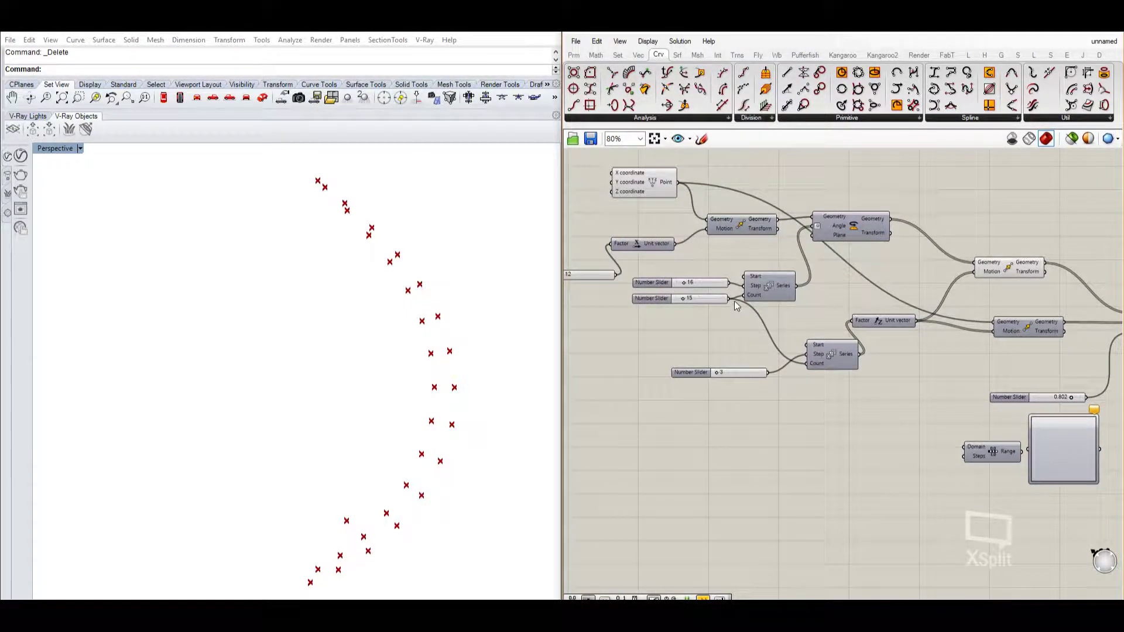
left_click_drag(733, 300, 971, 458)
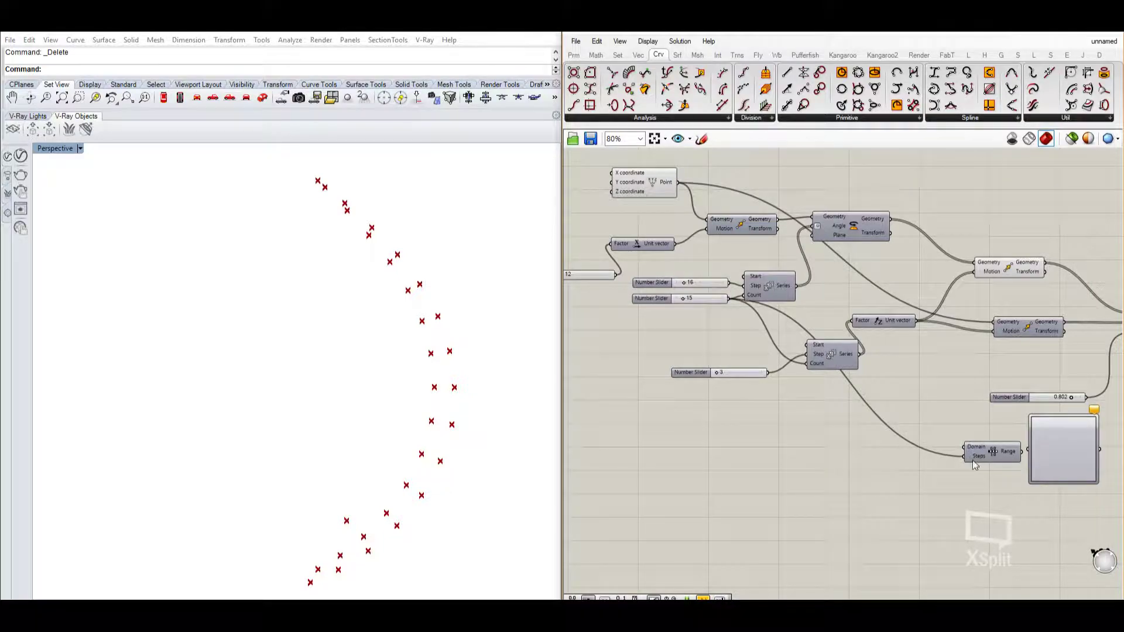
scroll(969, 458, "up", 3)
mouse_move(920, 429)
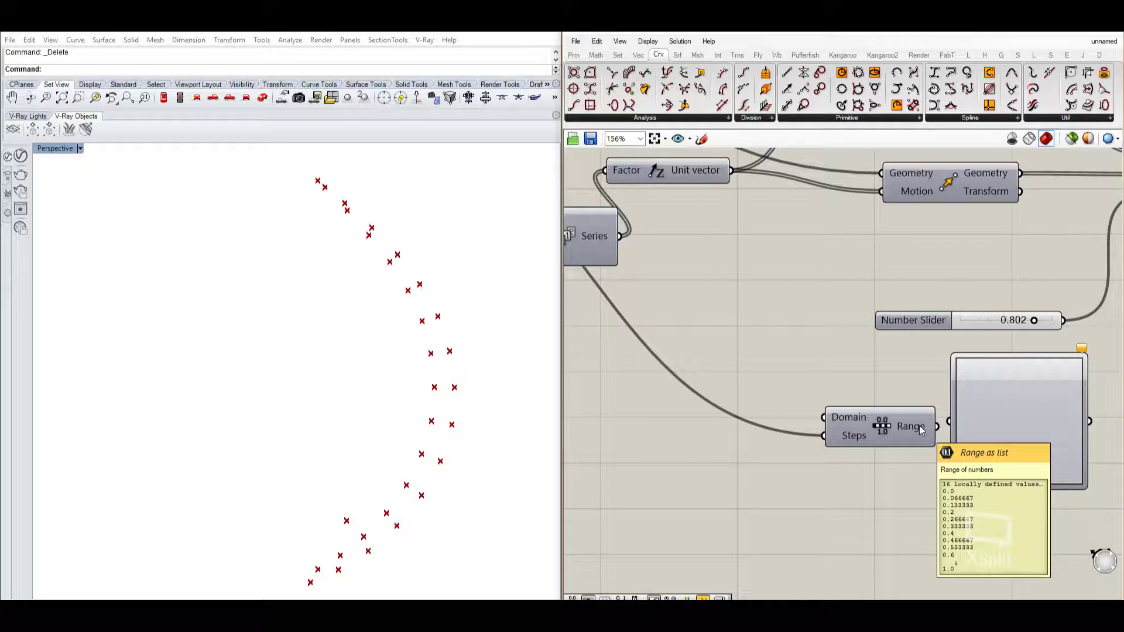
right_click_drag(921, 429, 906, 434)
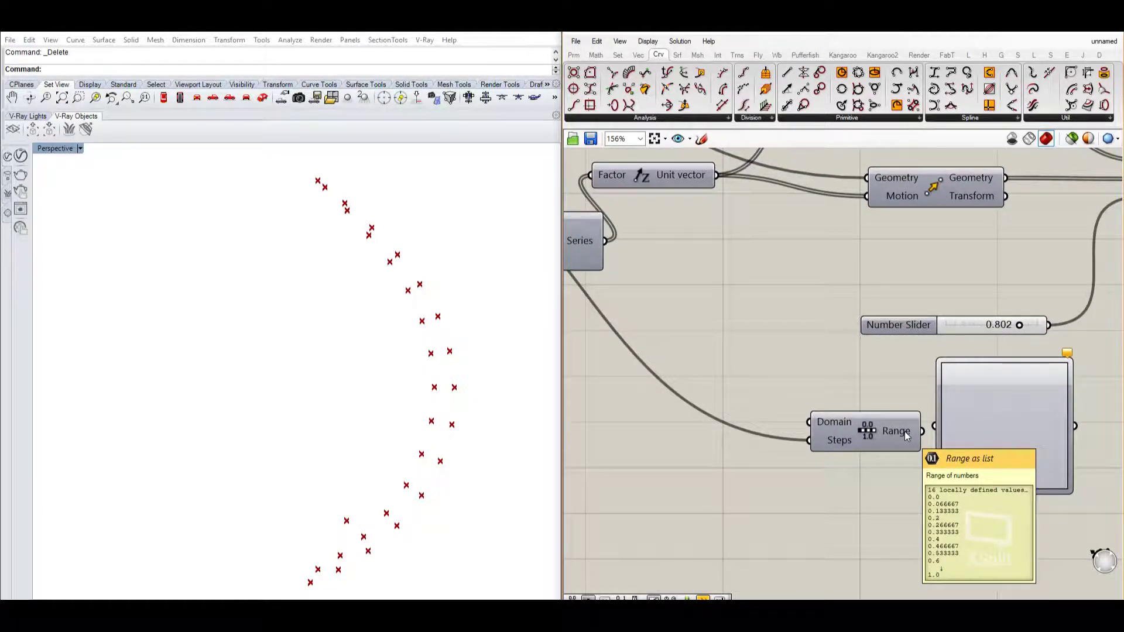
left_click_drag(904, 431, 816, 413)
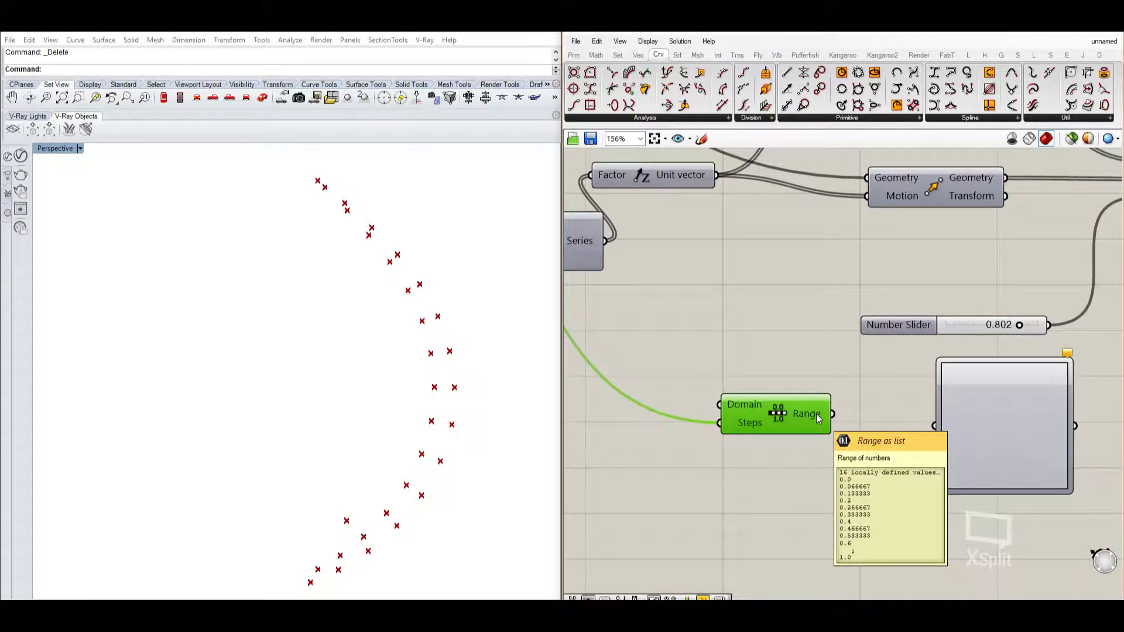
- Add a Cull Index component between Range and the Graph Mapper, connecting Range's output to its List input
scroll(816, 413, "down", 2)
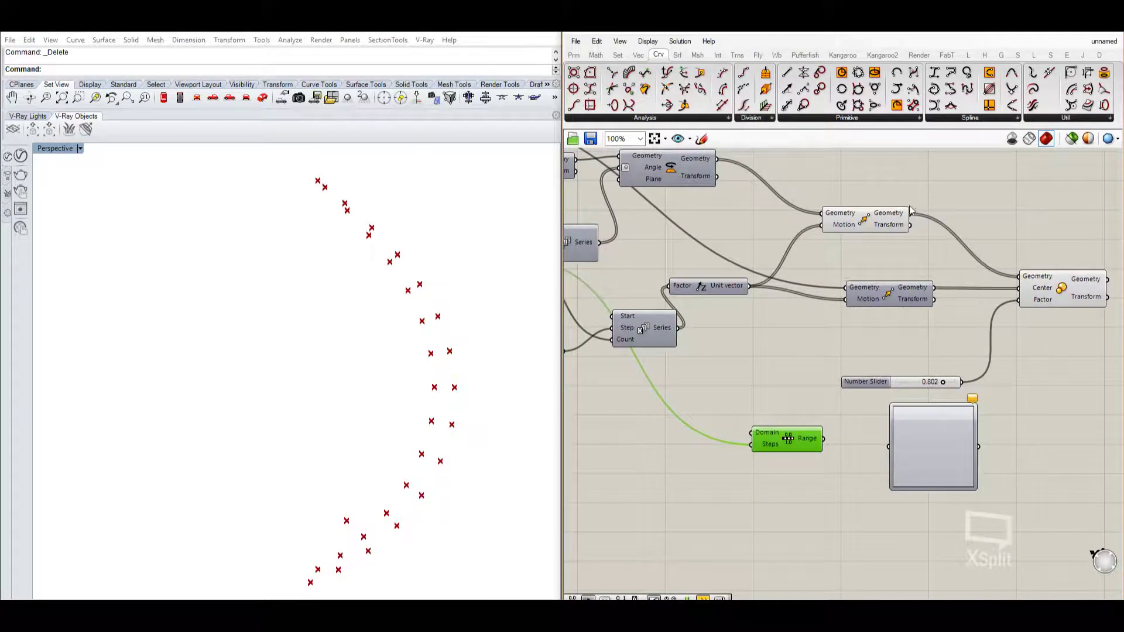
double_click(850, 496)
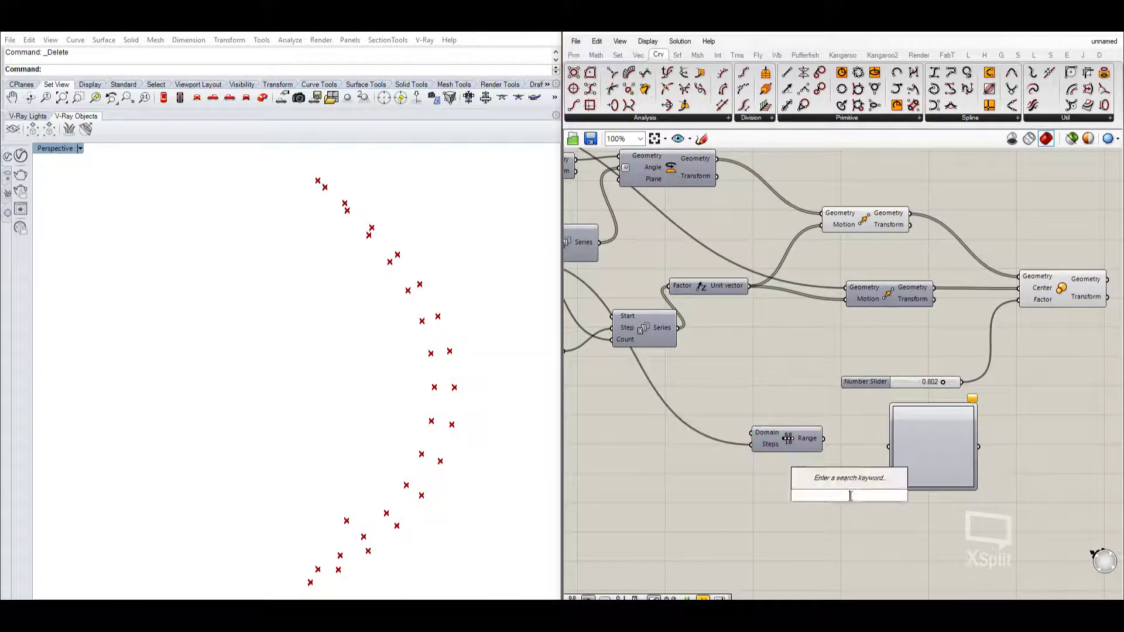
type("cull")
left_click(832, 464)
scroll(835, 461, "up", 2)
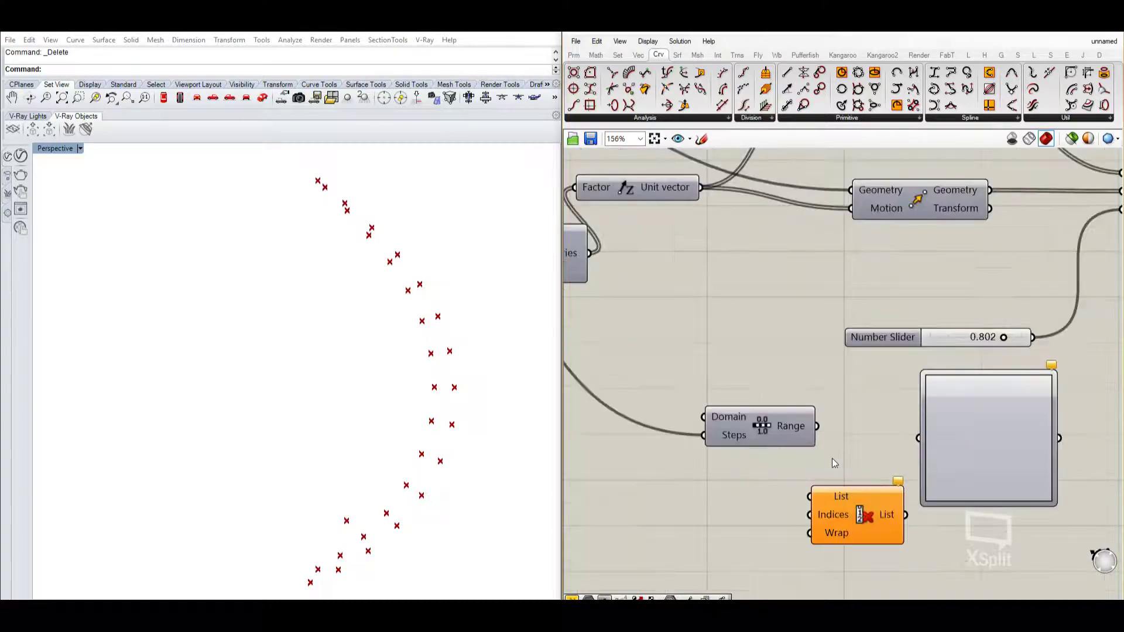
left_click_drag(817, 426, 815, 479)
- Create a number slider with value 0 and connect it to Cull Index's Indices input
scroll(734, 524, "up", 1)
double_click(692, 534)
type("0")
left_click(709, 523)
right_click_drag(892, 472, 887, 471)
scroll(886, 472, "down", 1)
- Set the Graph Mapper's graph type to Gaussian and connect Cull Index's List output to its input
left_click(817, 470)
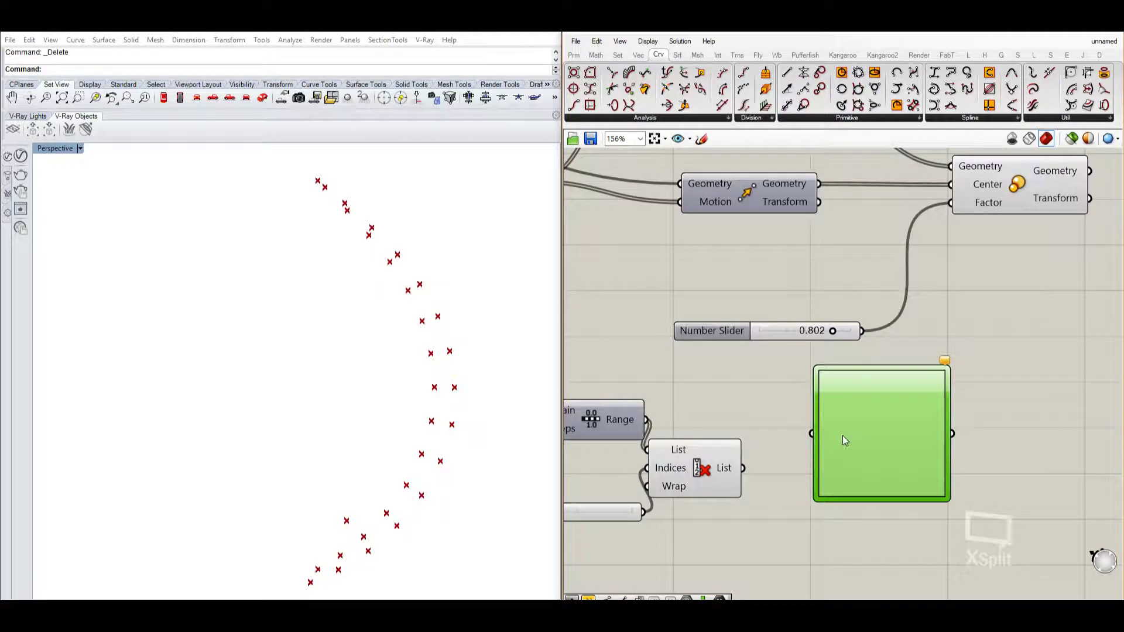
right_click(842, 436)
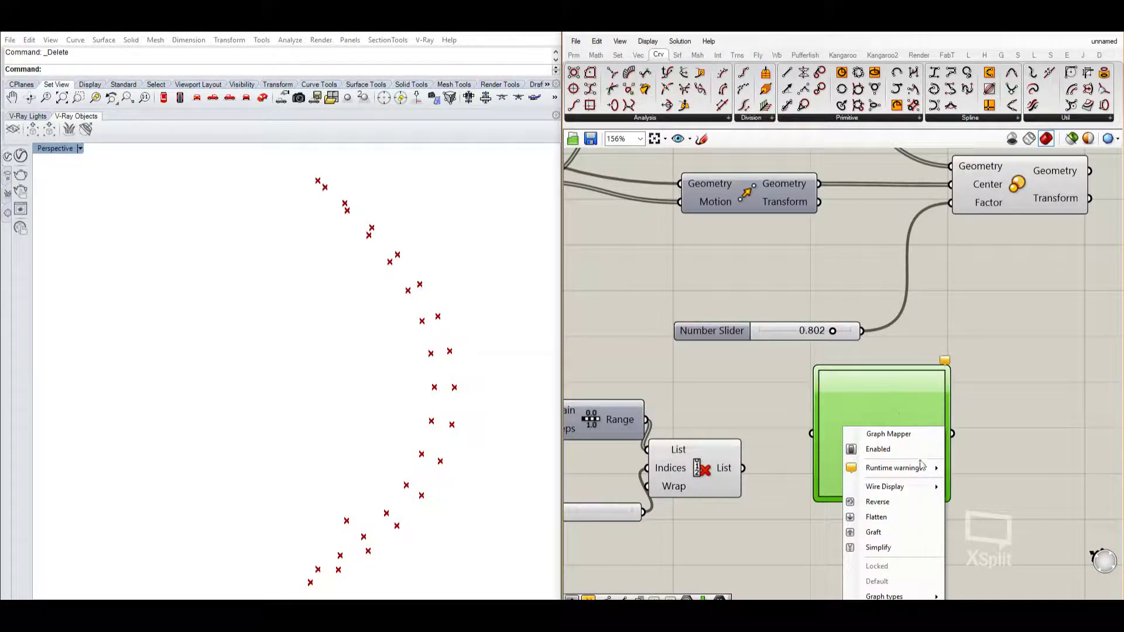
mouse_move(887, 596)
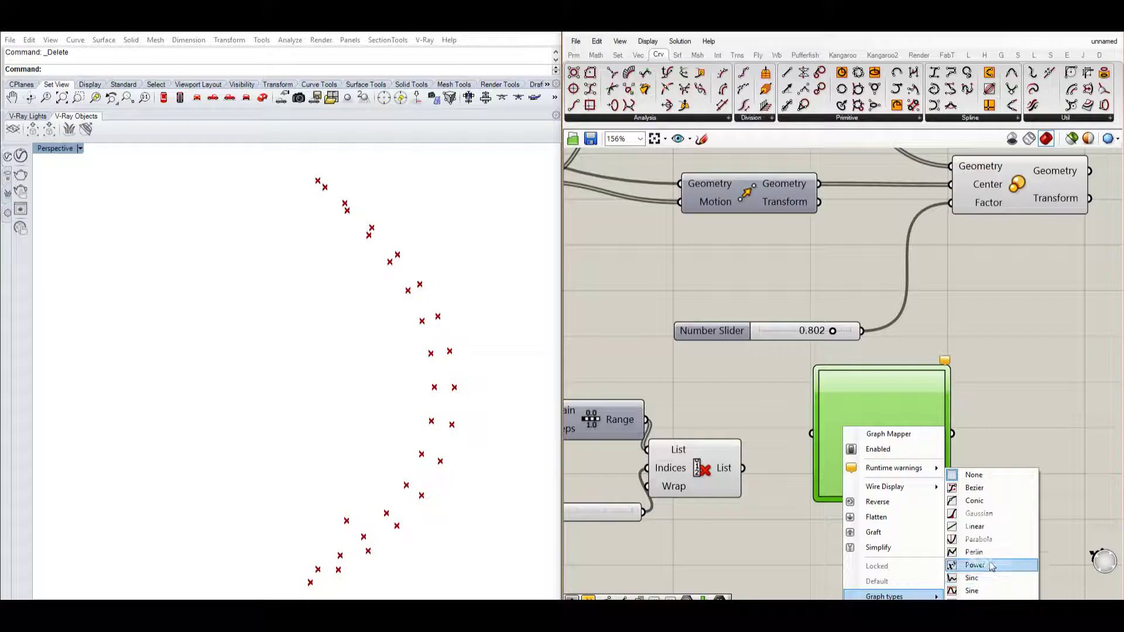
left_click(983, 514)
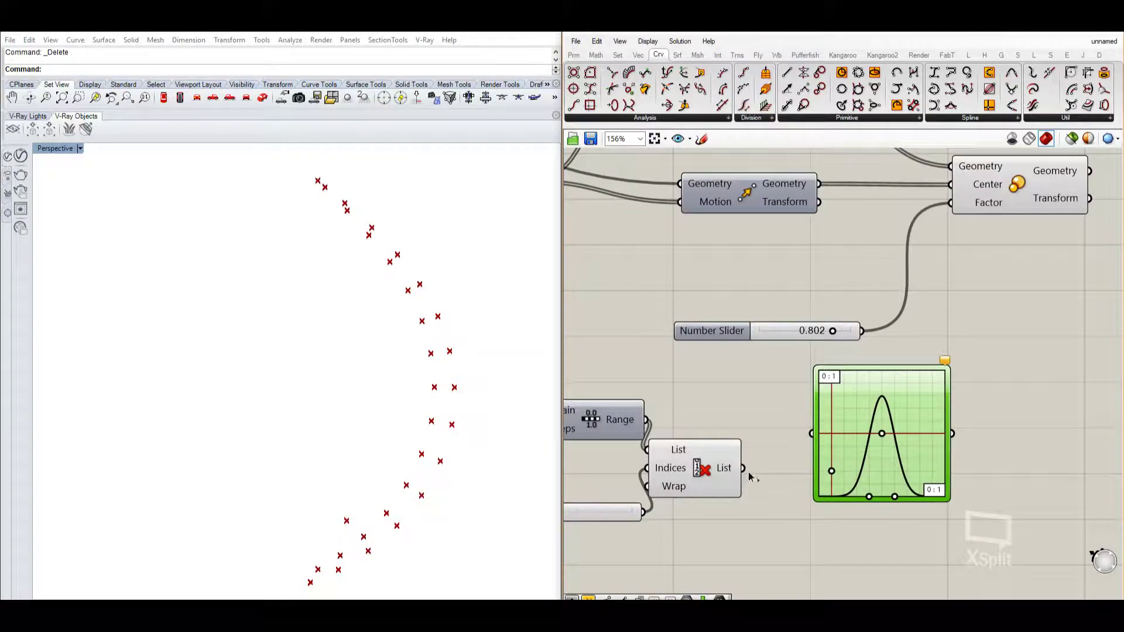
left_click_drag(747, 471, 809, 438)
- Add an enlarged Panel on the Graph Mapper's output and compare its values with Cull Index's output list
right_click_drag(894, 417, 811, 379)
left_click(903, 300)
double_click(904, 303)
type("panel")
key("Return")
left_click_drag(866, 305, 916, 404)
right_click_drag(1094, 454, 1059, 425)
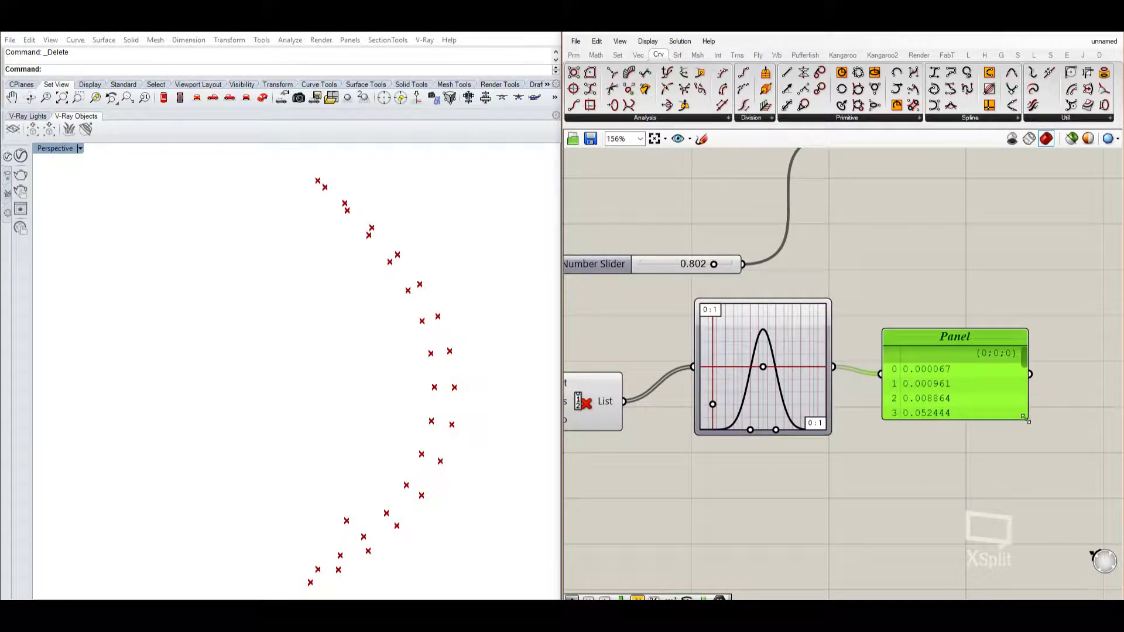
left_click_drag(1028, 421, 1084, 515)
scroll(900, 398, "down", 3)
scroll(865, 385, "up", 2)
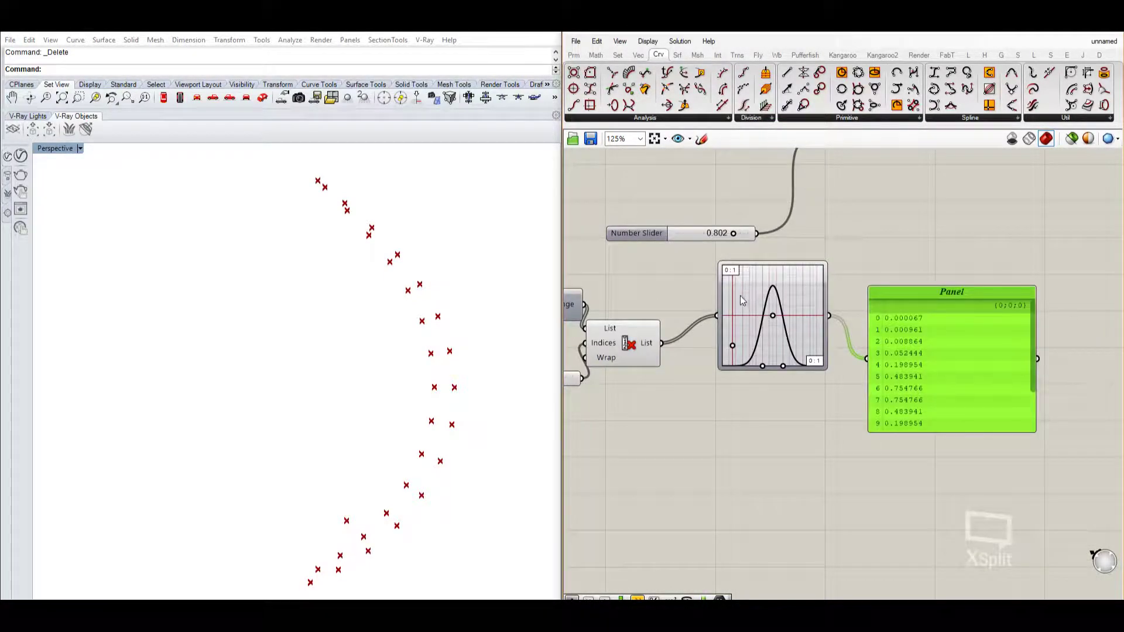
left_click_drag(662, 343, 867, 358)
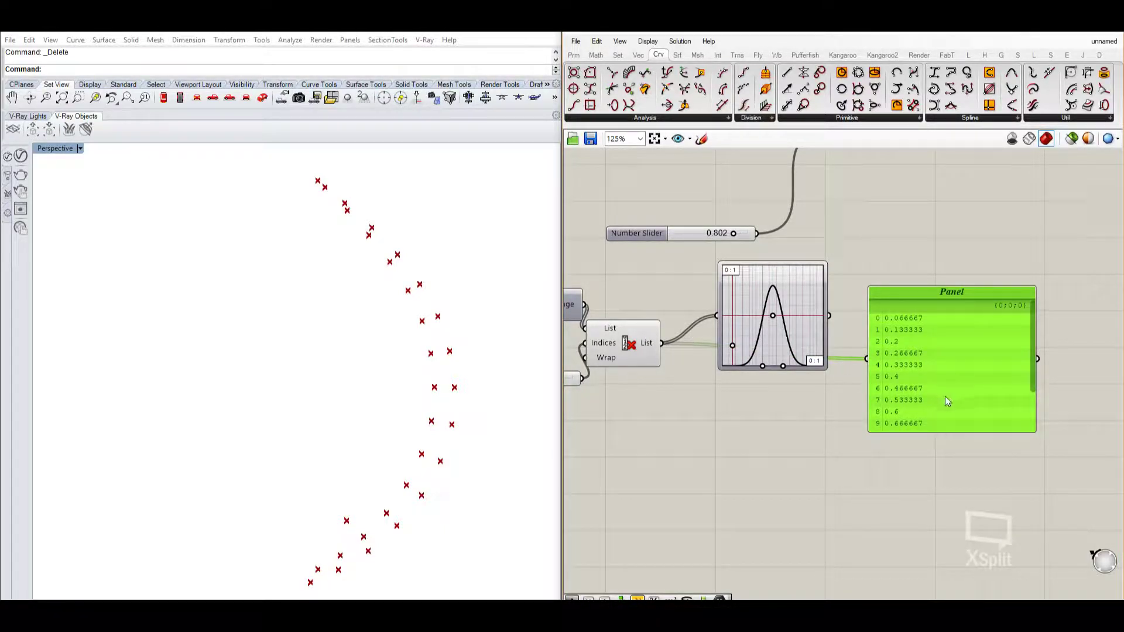
left_click_drag(830, 316, 866, 358)
- Replace the slider on Scale's Factor with the Graph Mapper's output and inspect the scaled points in the viewport
right_click_drag(858, 258, 801, 379)
left_click_drag(802, 257, 853, 294)
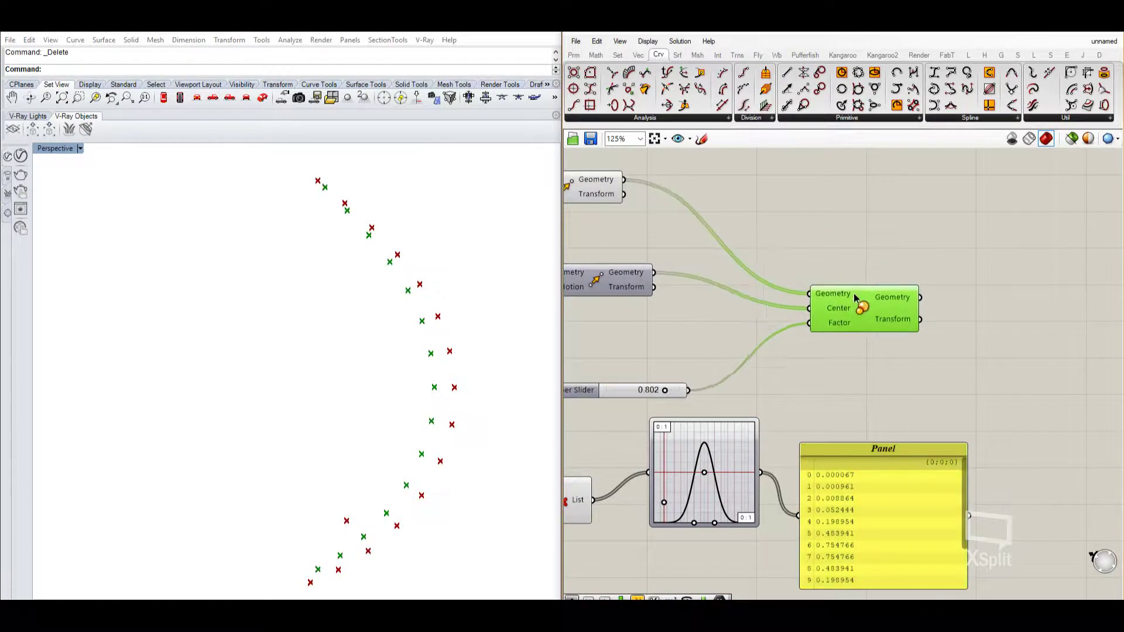
left_click_drag(767, 472, 807, 333)
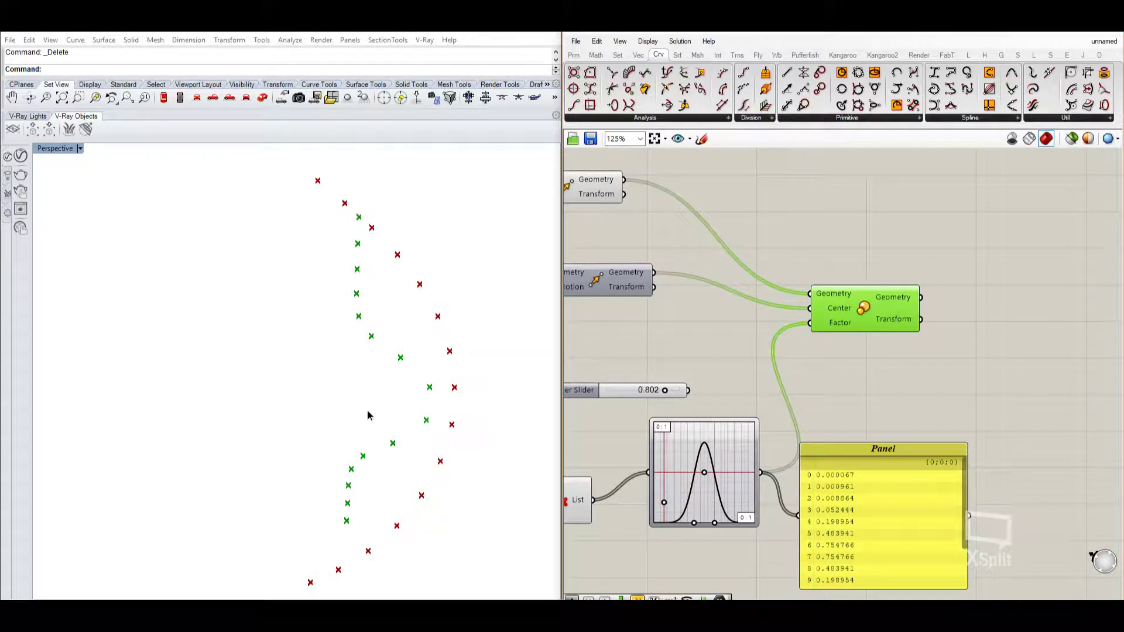
right_click_drag(360, 429, 409, 424)
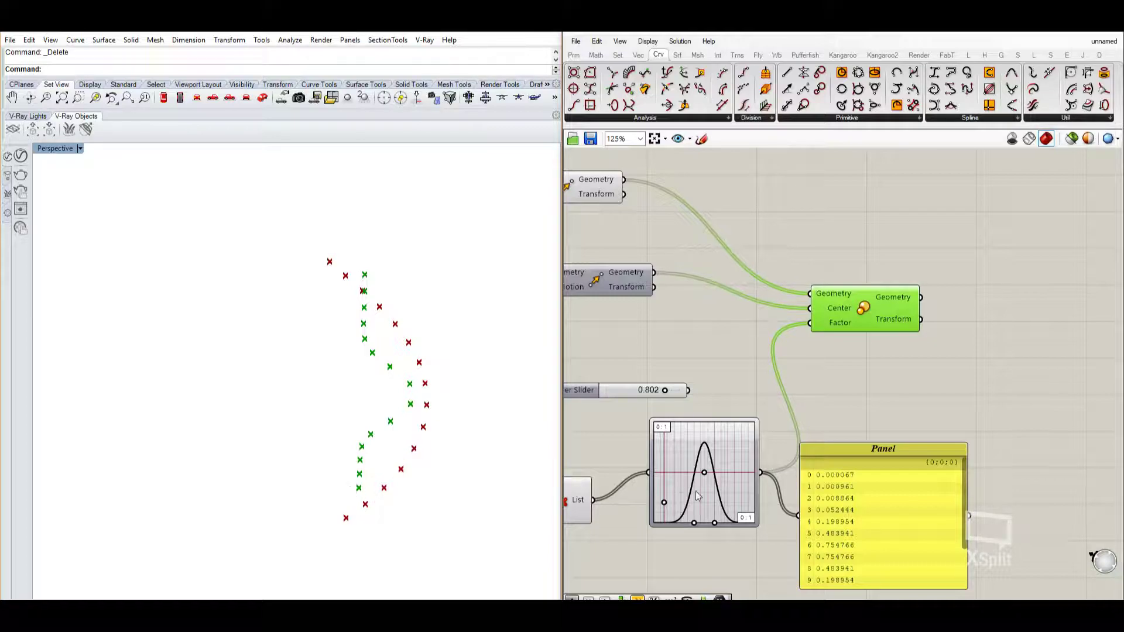
- Widen the Graph Mapper's Gaussian curve and raise its peak until the largest listed factor is about 1.39
right_click_drag(747, 507, 773, 464)
scroll(728, 485, "up", 2)
left_click_drag(715, 481, 698, 482)
left_click_drag(667, 447, 668, 429)
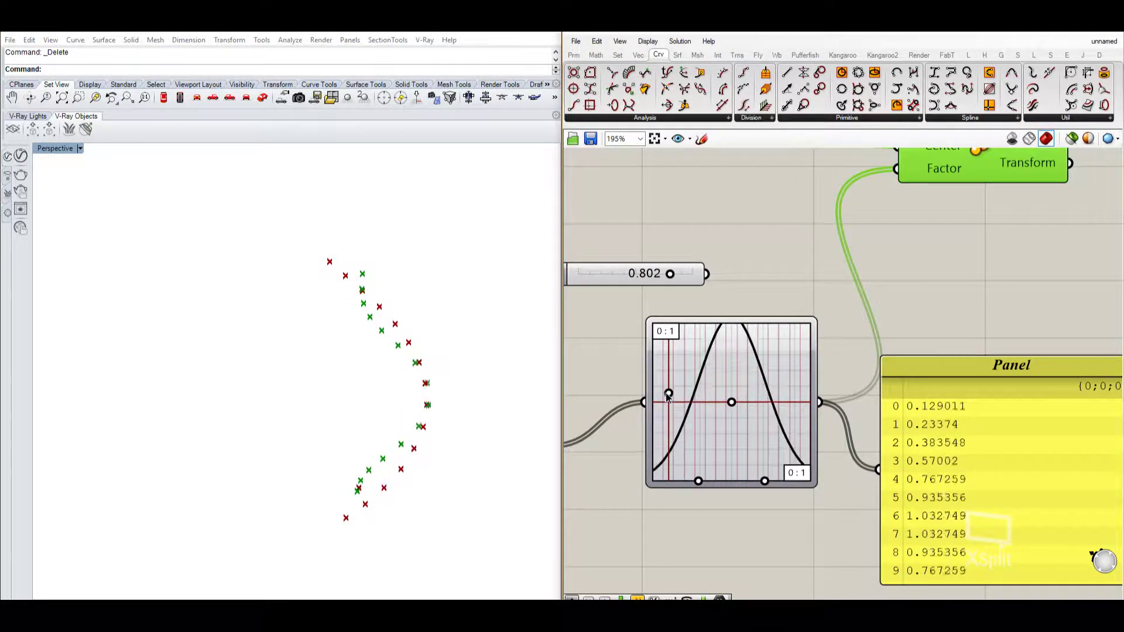
left_click_drag(667, 395, 669, 363)
right_click_drag(840, 419, 789, 394)
scroll(392, 441, "down", 2)
scroll(767, 356, "down", 1)
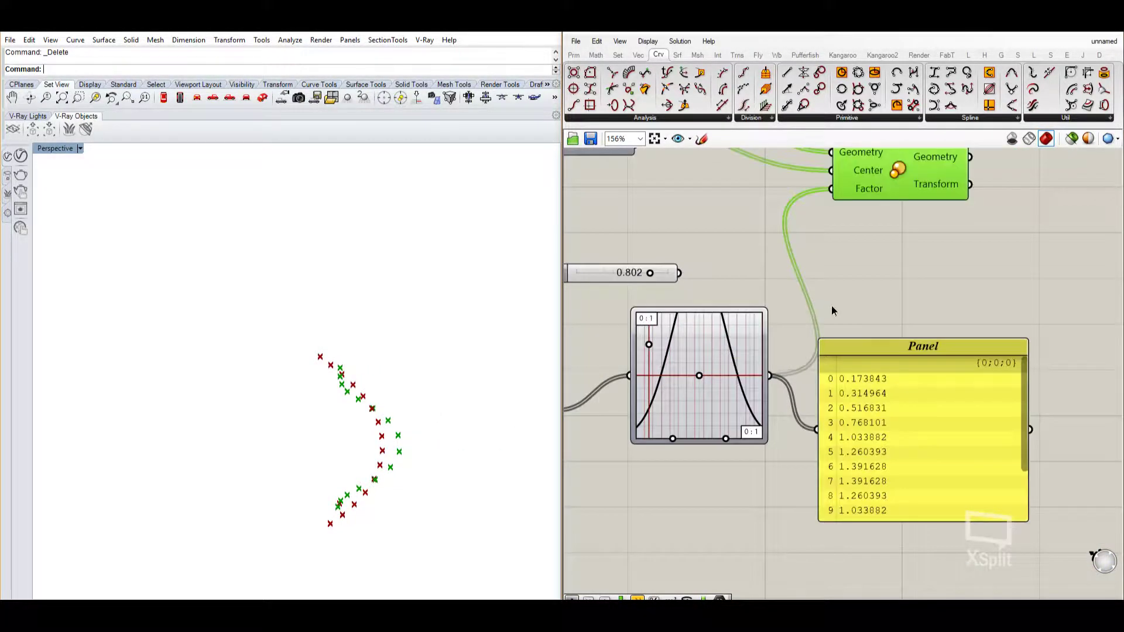
- Turn off the preview of the components between Construct Point and Scale, leaving Scale's points displayed
right_click_drag(899, 249, 844, 339)
left_click(845, 339)
right_click_drag(419, 470, 432, 467)
scroll(677, 437, "down", 1)
right_click_drag(677, 436, 725, 402)
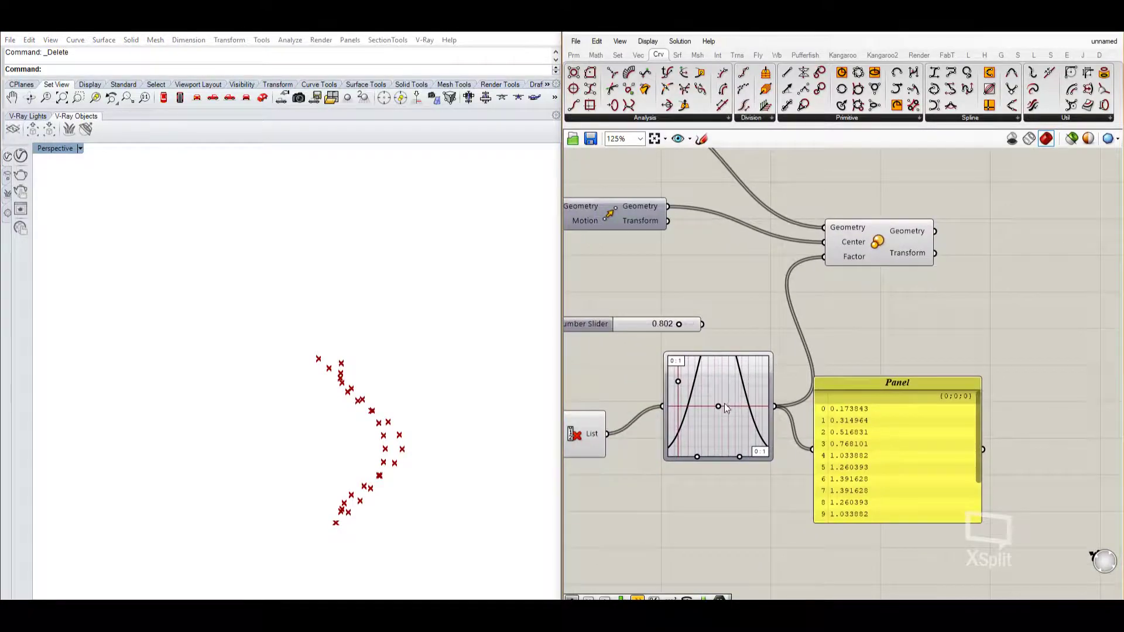
scroll(723, 403, "down", 2)
left_click_drag(721, 404, 610, 560)
middle_click(745, 435)
left_click(783, 395)
scroll(924, 360, "up", 2)
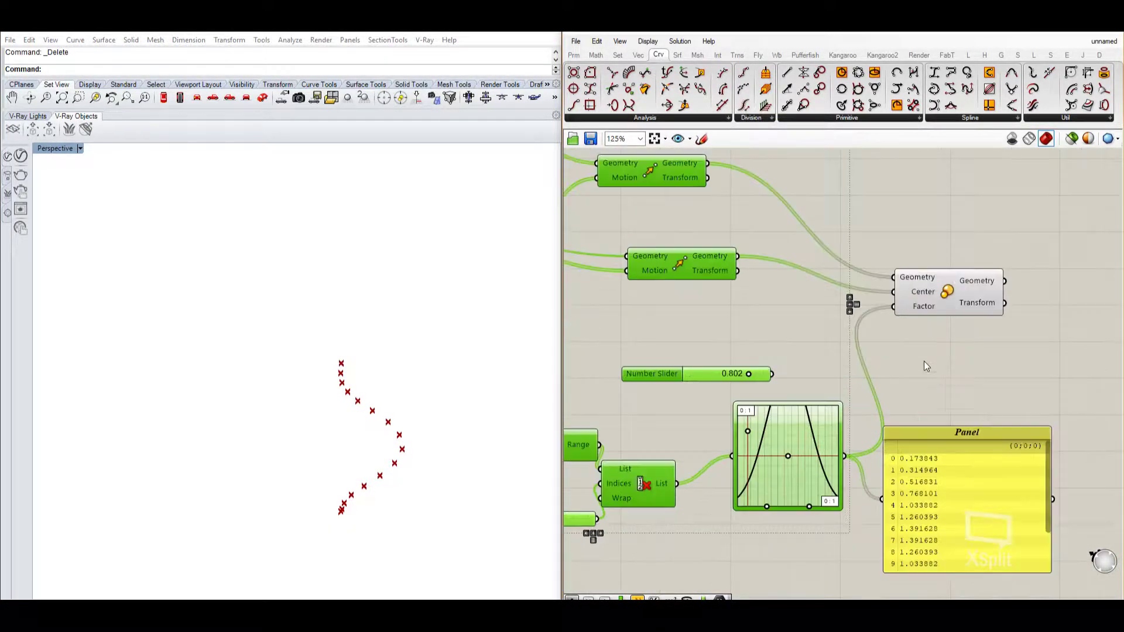
- Lower the Graph Mapper's Gaussian peak until the largest listed factor is about 1.18, and inspect the scaled points
left_click(922, 317)
scroll(797, 403, "up", 3)
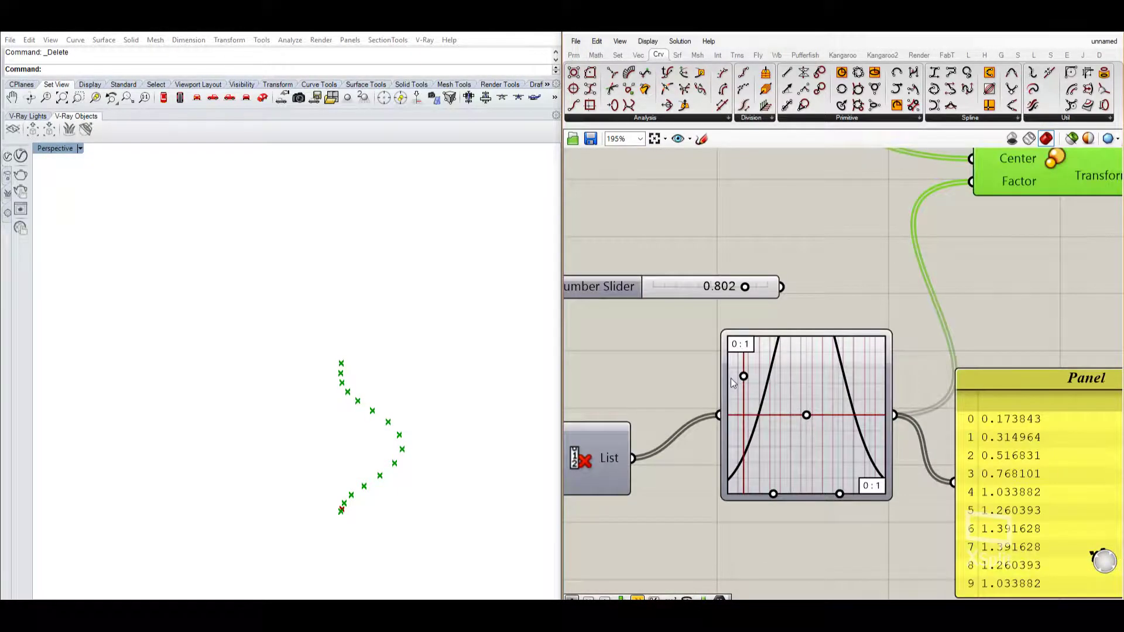
left_click_drag(739, 386, 750, 392)
left_click(821, 318)
right_click_drag(439, 481, 435, 477)
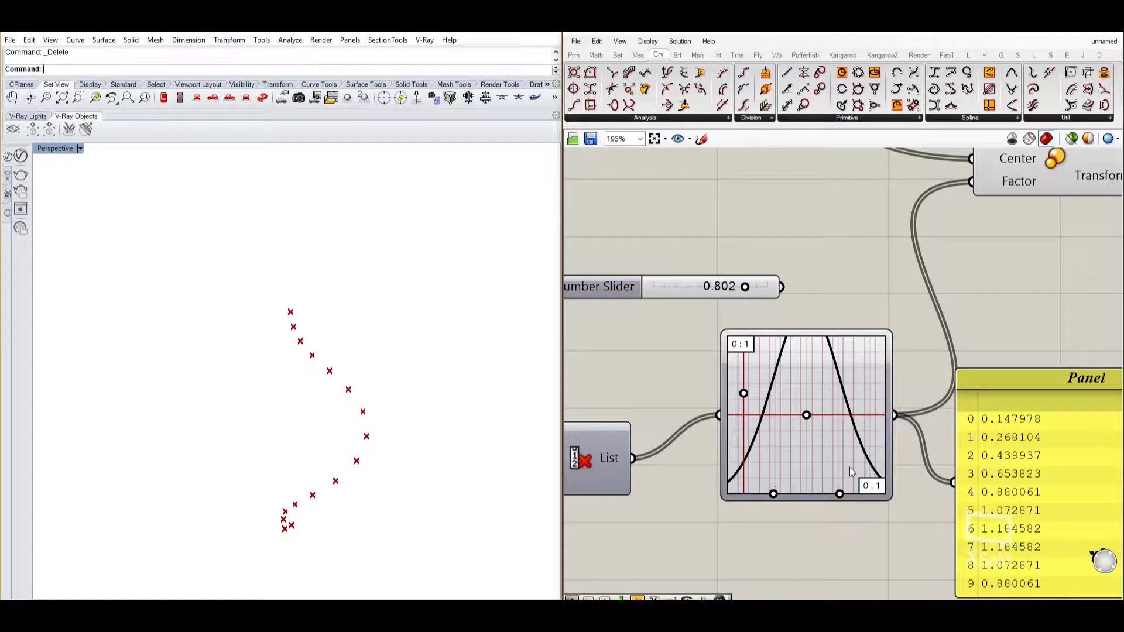
- Turn off the preview of the Construct Point component at the start of the definition
scroll(850, 471, "down", 8)
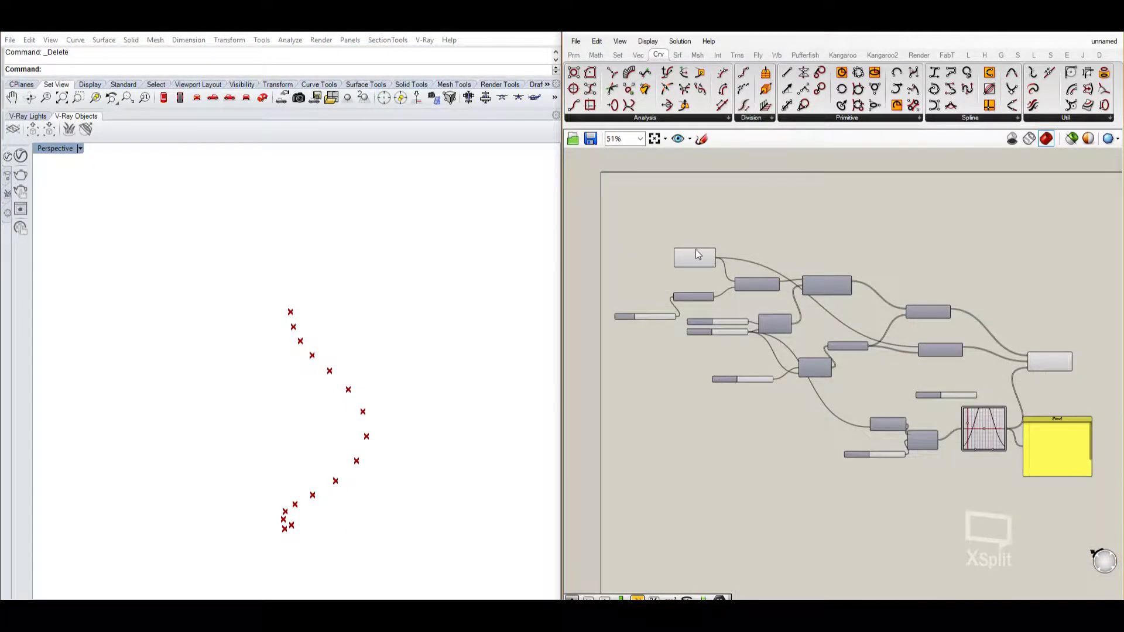
left_click(699, 259)
right_click(698, 259)
left_click(757, 284)
right_click_drag(929, 390, 829, 357)
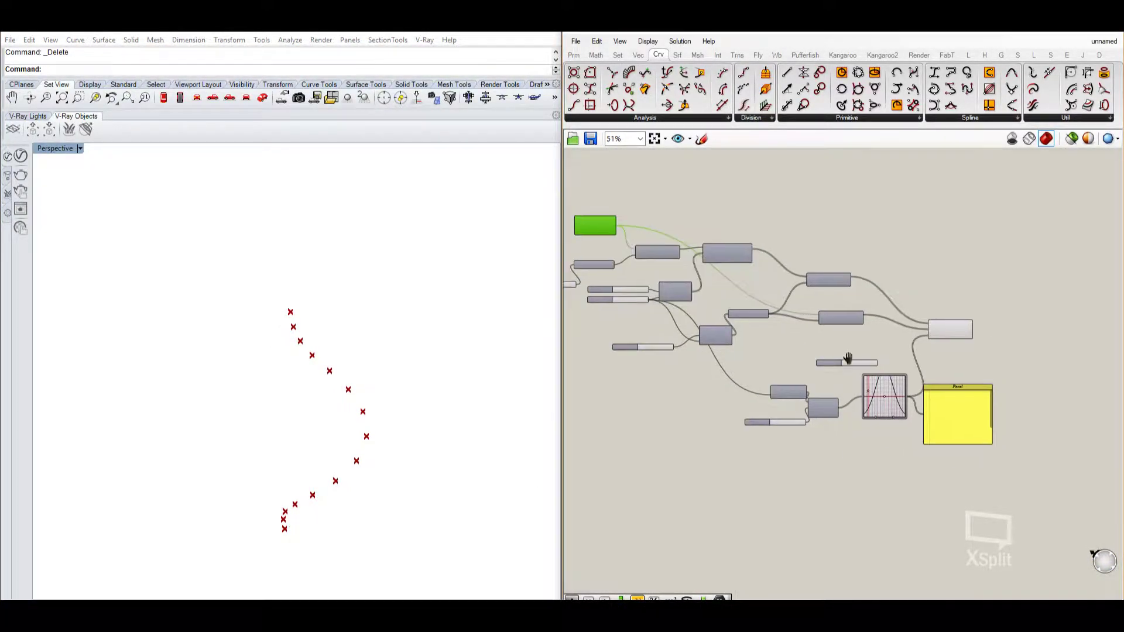
- Delete the panel that lists the Graph Mapper's factor values
scroll(997, 380, "up", 3)
right_click_drag(997, 379, 979, 354)
scroll(978, 354, "up", 2)
left_click(876, 483)
right_click_drag(876, 484, 833, 445)
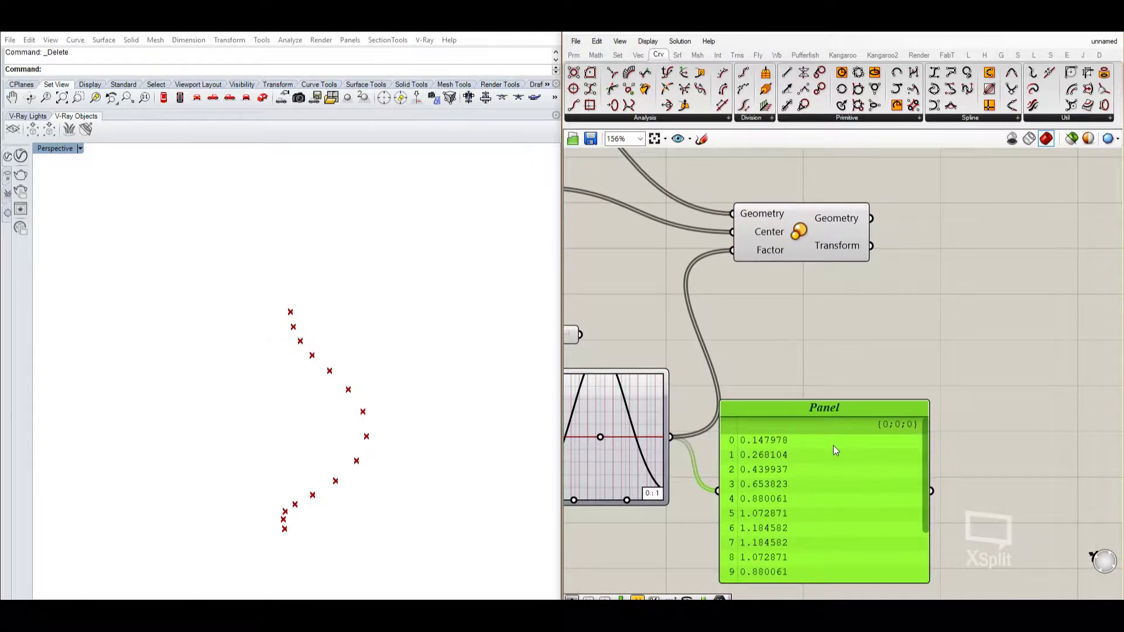
key("Delete")
- Shift the Scale component slightly, and move the slider feeding the counts and range steps clear of the other components
left_click(824, 255)
scroll(860, 351, "down", 2)
left_click_drag(813, 299, 836, 326)
scroll(810, 335, "down", 1)
right_click_drag(802, 334, 953, 303)
scroll(953, 304, "down", 2)
right_click_drag(693, 287, 771, 275)
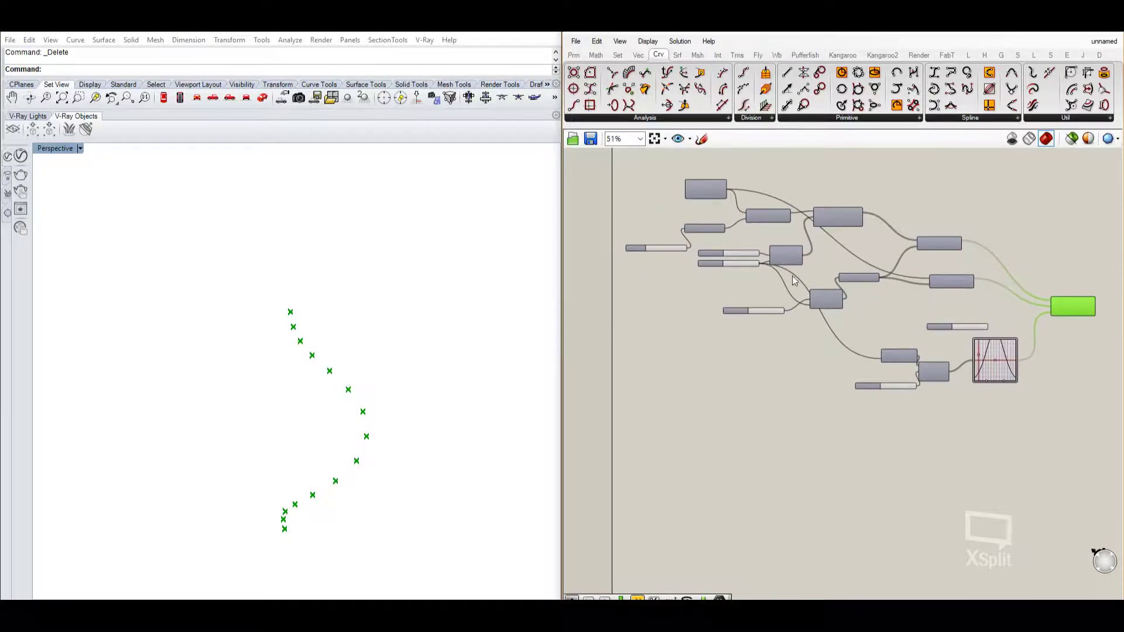
scroll(752, 272, "up", 4)
scroll(690, 265, "down", 3)
left_click_drag(682, 255, 591, 296)
right_click_drag(765, 320, 733, 332)
scroll(733, 331, "down", 1)
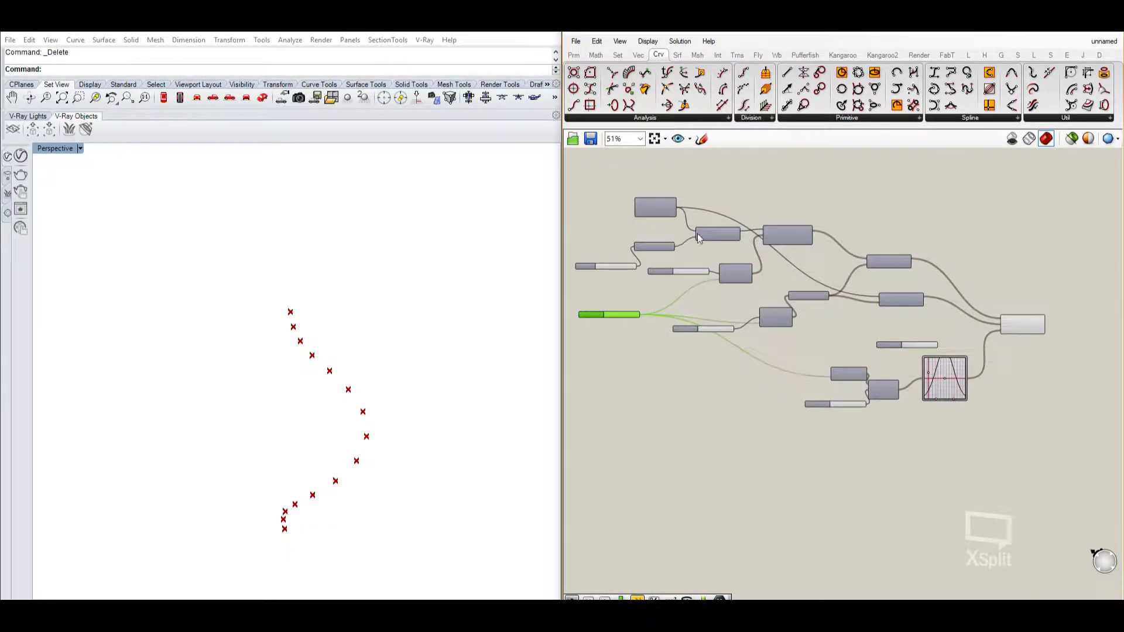
- Examine the chain of rotate, move and scale components from Construct Point to Scale
scroll(665, 259, "up", 2)
right_click_drag(807, 287, 764, 278)
scroll(764, 279, "down", 1)
right_click_drag(892, 267, 864, 260)
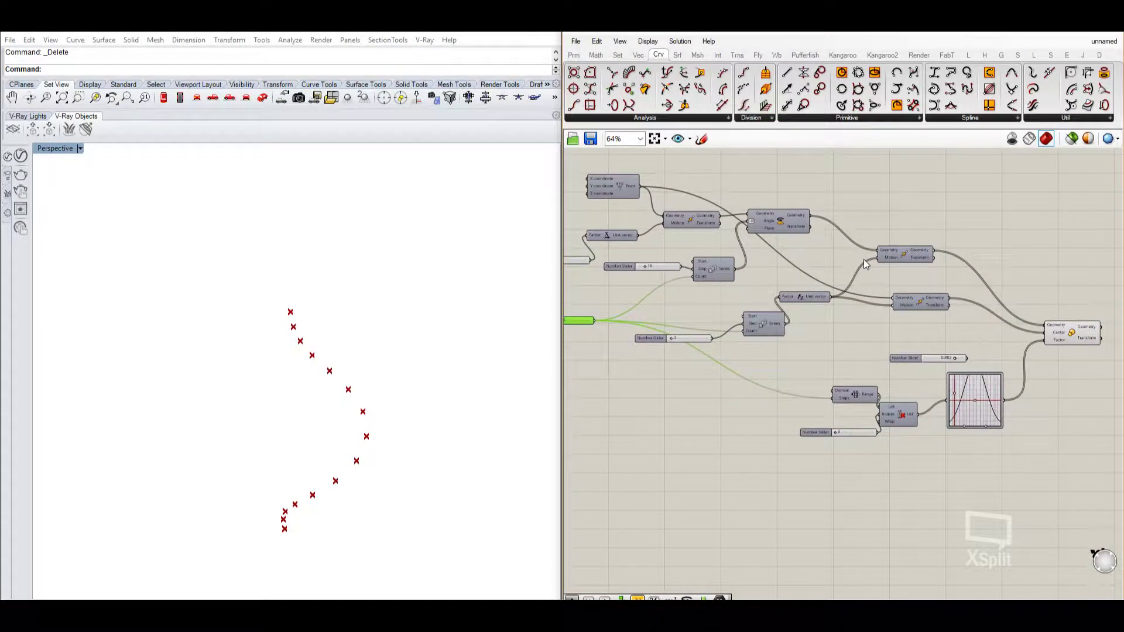
scroll(740, 338, "down", 2)
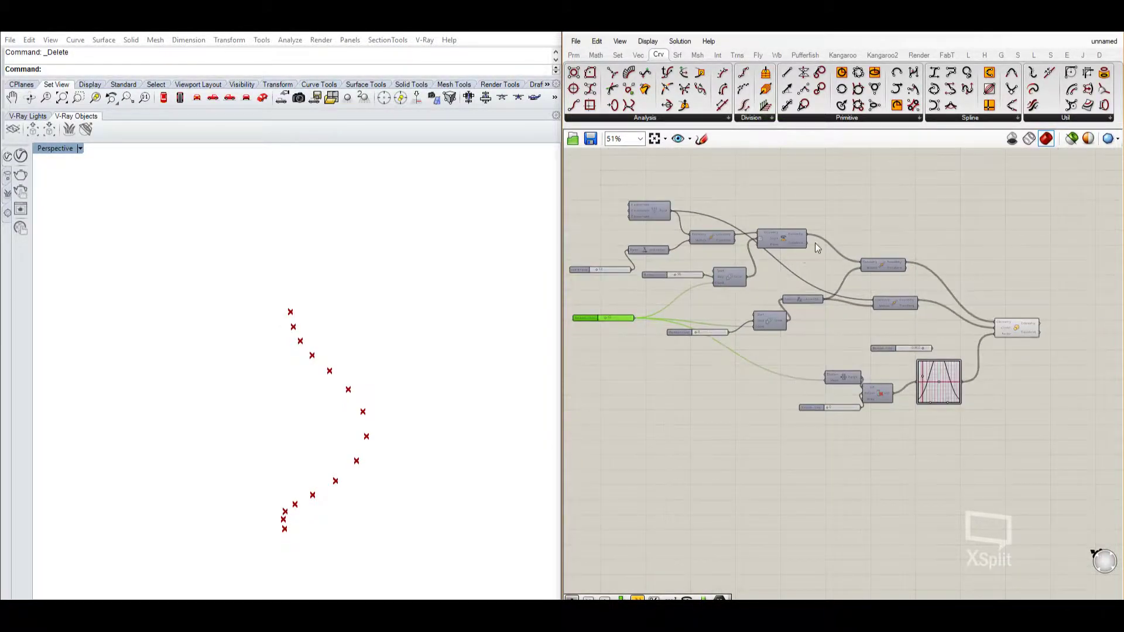
left_click_drag(989, 152, 605, 275)
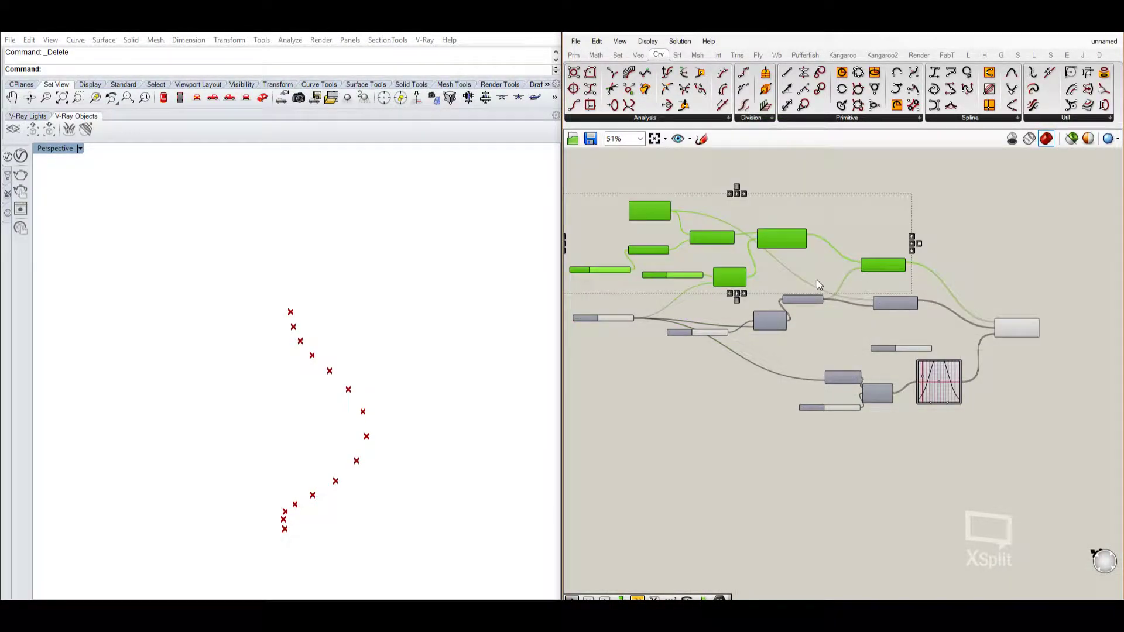
left_click(841, 234)
scroll(795, 251, "up", 6)
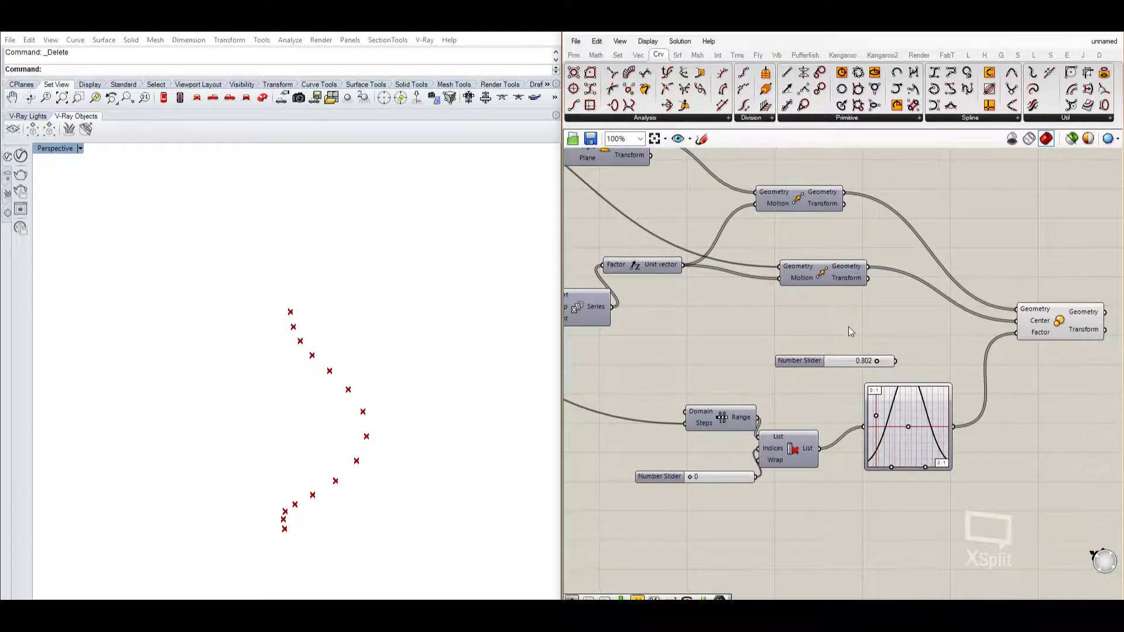
scroll(850, 331, "down", 2)
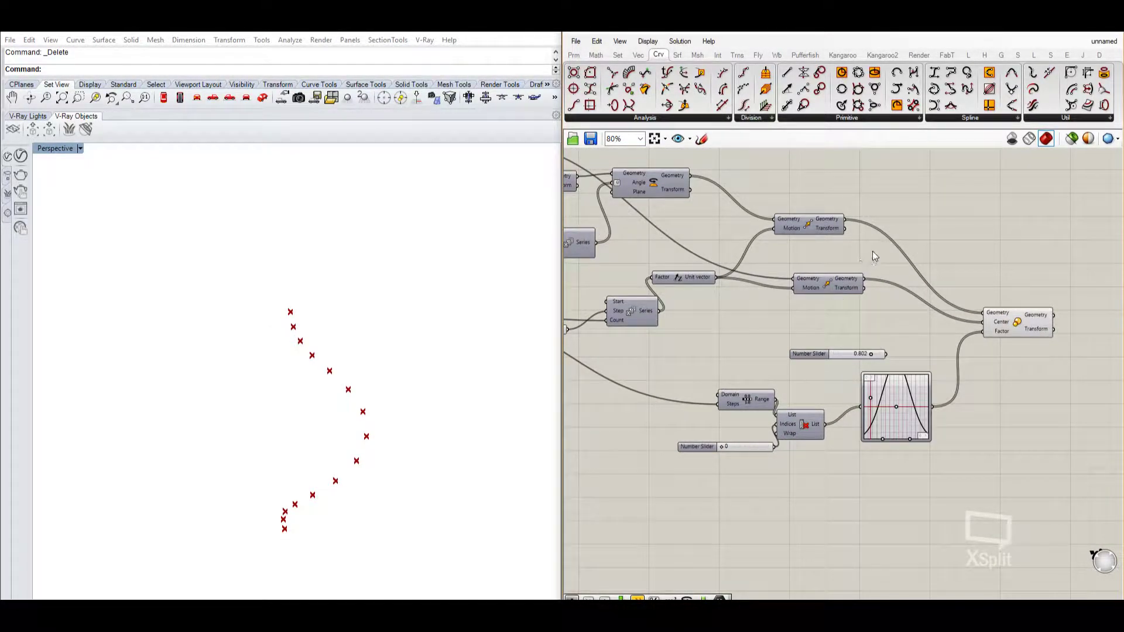
- Duplicate both Move components, the Range, Cull Index, Graph Mapper, their sliders and Scale, placing the copies below the originals
left_click_drag(933, 198, 733, 493)
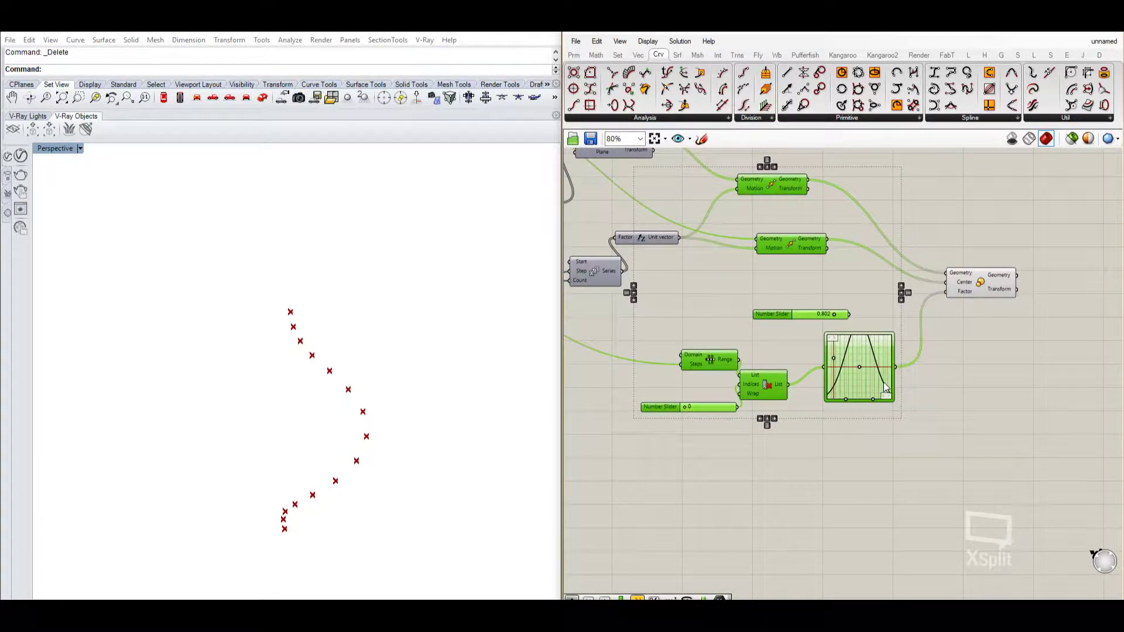
right_click_drag(884, 367, 866, 328)
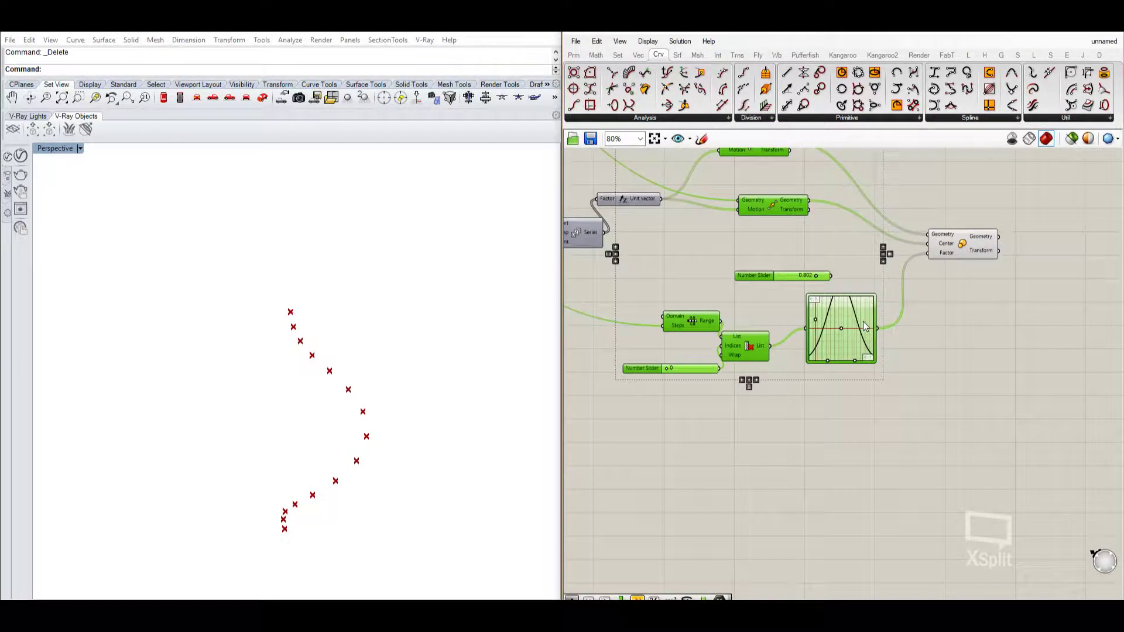
left_click(962, 251, "shift")
key("ctrl+c")
key("ctrl+v")
scroll(856, 346, "down", 5)
left_click_drag(853, 344, 854, 471)
- Change the duplicated Graph Mapper's graph type to Sine
scroll(854, 473, "up", 3)
scroll(985, 404, "up", 3)
left_click(953, 387)
scroll(761, 469, "up", 5)
right_click(789, 385)
mouse_move(850, 556)
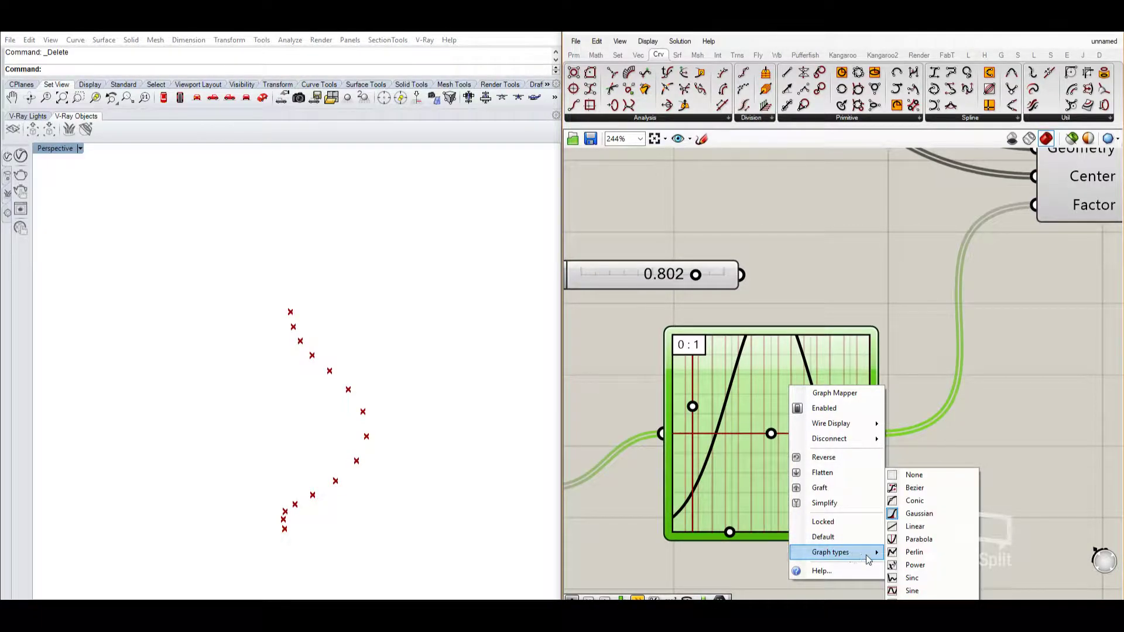
left_click(928, 592)
- Inspect the two sets of scaled points and the wires shared by the original and duplicated branches
mouse_move(222, 429)
right_mouse_down()
mouse_move(311, 402)
mouse_move(206, 437)
right_mouse_up()
scroll(850, 404, "down", 3)
right_click_drag(972, 319, 804, 422)
scroll(804, 422, "down", 3)
right_click_drag(644, 447, 807, 414)
scroll(808, 412, "down", 2)
right_click_drag(763, 349, 827, 448)
scroll(831, 294, "up", 3)
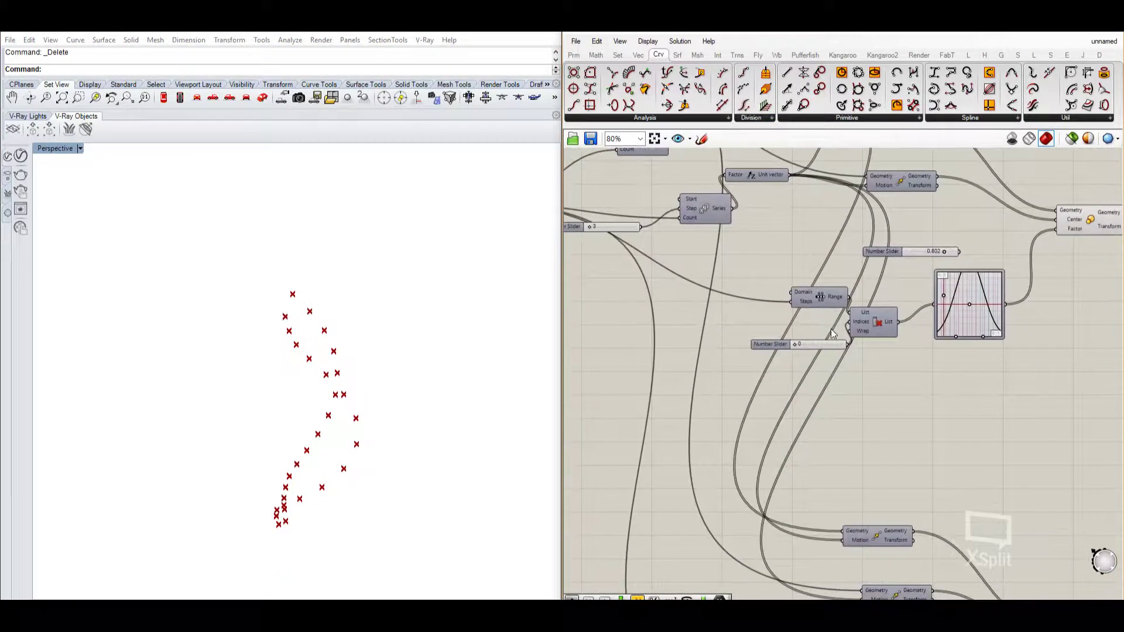
right_click_drag(769, 367, 780, 329)
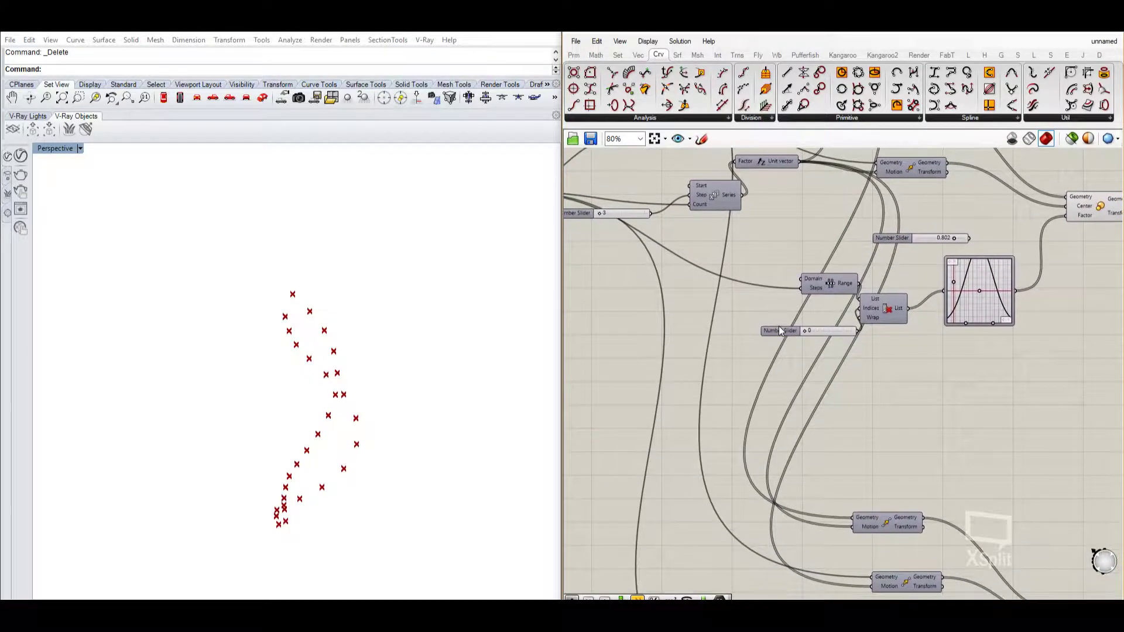
scroll(836, 416, "down", 1)
mouse_move(836, 416)
right_mouse_down()
mouse_move(818, 334)
mouse_move(823, 406)
right_mouse_up()
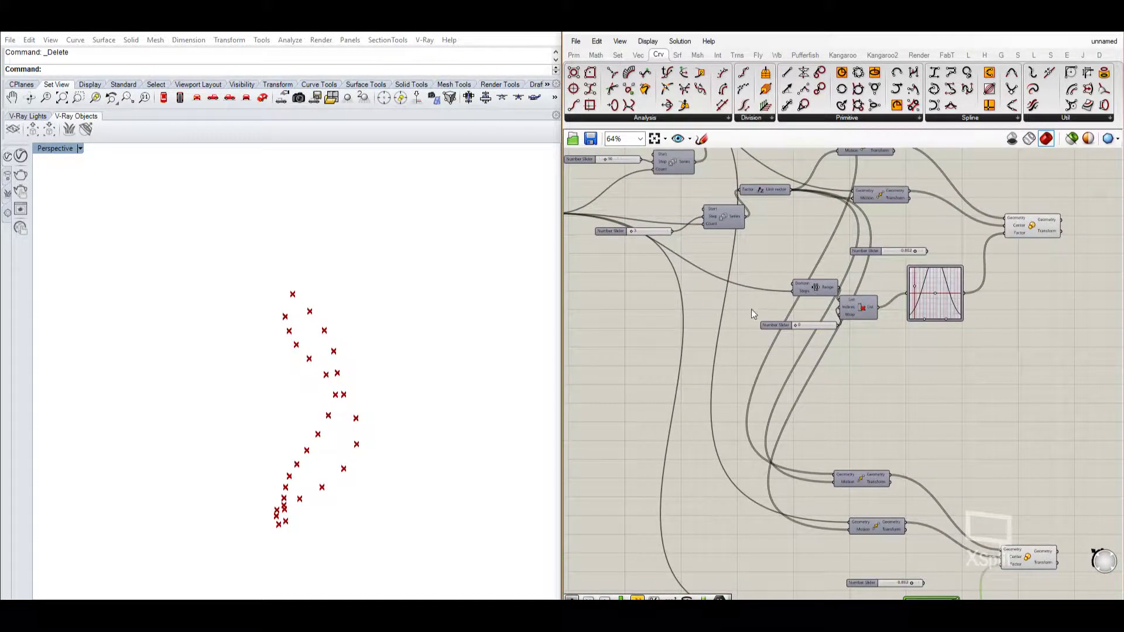
- Reposition the height Series and its Unit Z vector so that they line up side by side
right_click_drag(751, 308, 751, 334)
left_click_drag(728, 245, 718, 248)
left_click_drag(760, 217, 761, 246)
mouse_move(761, 245)
right_mouse_down()
mouse_move(843, 293)
mouse_move(755, 238)
right_mouse_up()
scroll(739, 258, "up", 1)
scroll(747, 237, "down", 1)
- Duplicate the Rotate component with its angle Series and step slider, placing the copies beside the lower branch
scroll(755, 239, "down", 1)
right_click_drag(787, 303, 759, 356)
scroll(765, 239, "up", 2)
left_click(757, 216)
left_click(670, 265, "shift")
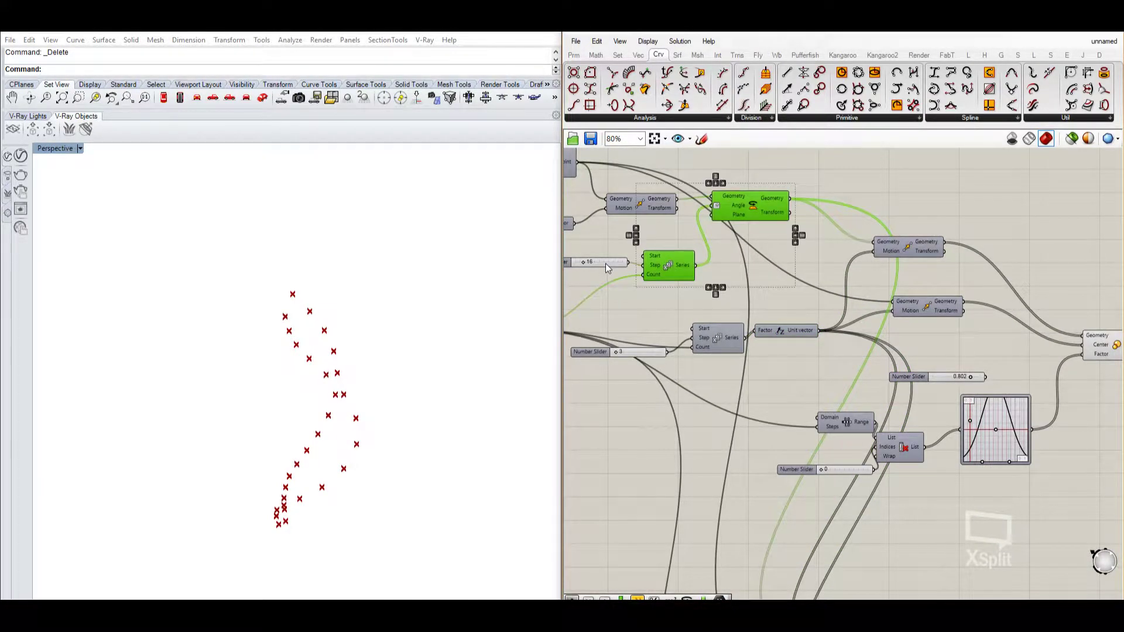
scroll(769, 265, "down", 2)
left_click_drag(785, 202, 770, 514)
- Connect the duplicated Rotate's Geometry output to the Geometry input of the lower branch's first Move
scroll(770, 515, "up", 2)
right_click_drag(837, 500, 812, 466)
right_click_drag(826, 306, 777, 418)
scroll(774, 412, "down", 2)
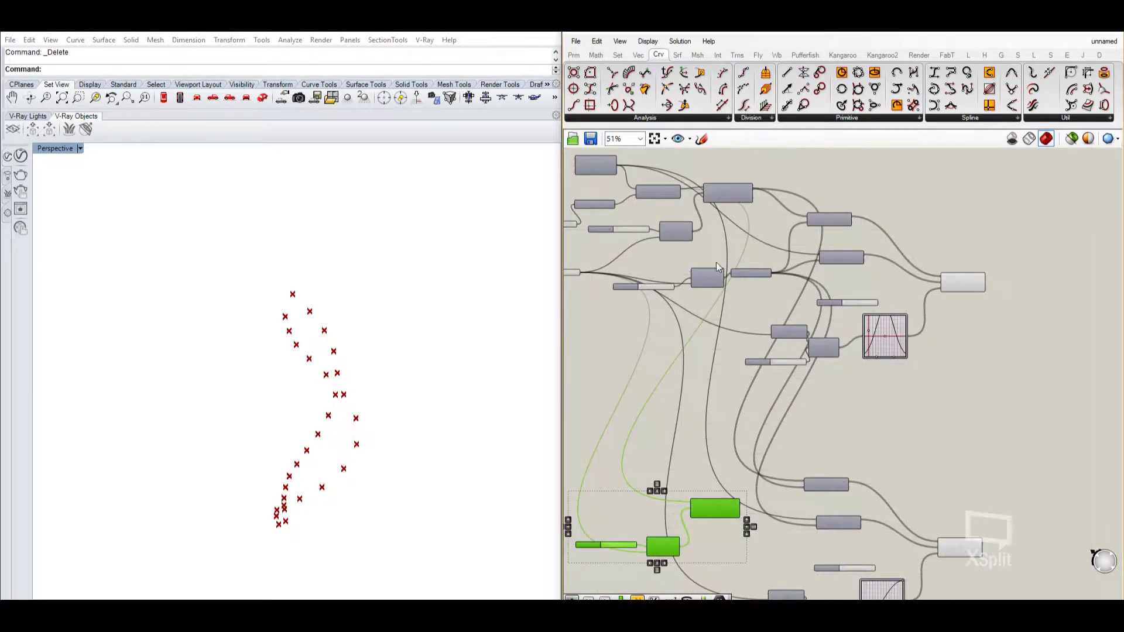
left_click(733, 203)
scroll(768, 436, "up", 4)
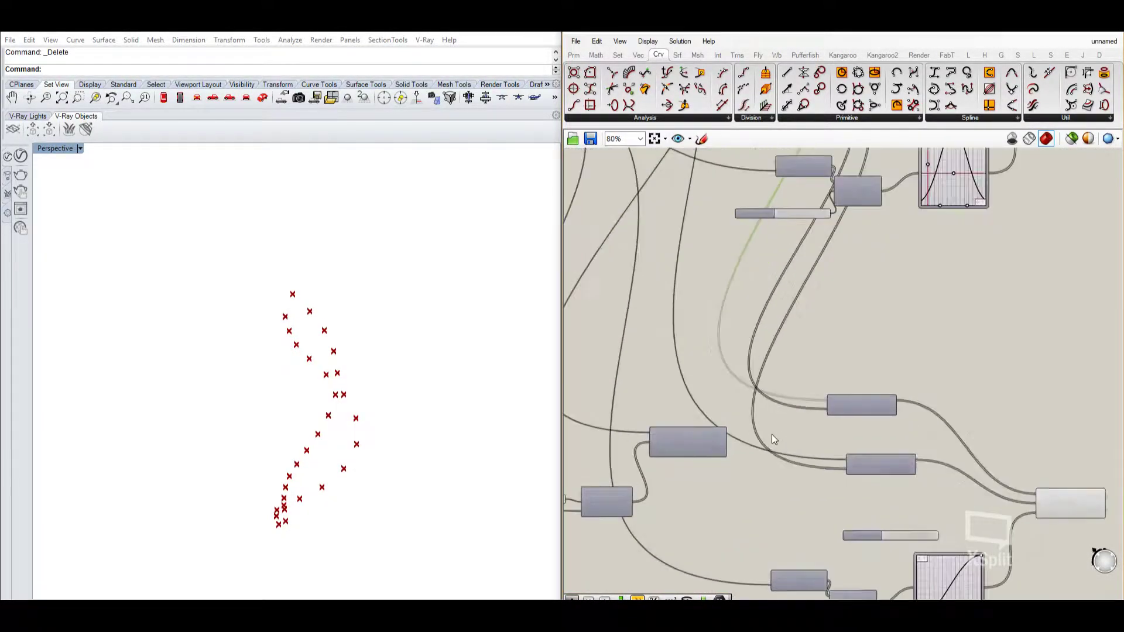
left_click_drag(872, 389, 860, 384)
- Set the duplicated angle Series' step slider to 20
scroll(860, 385, "down", 1)
right_click_drag(573, 434, 813, 369)
scroll(815, 375, "up", 3)
left_click_drag(798, 434, 803, 442)
scroll(785, 443, "up", 1)
- Compare the duplicated rotation branch with the original Series components and inspect the resulting points
scroll(803, 434, "down", 7)
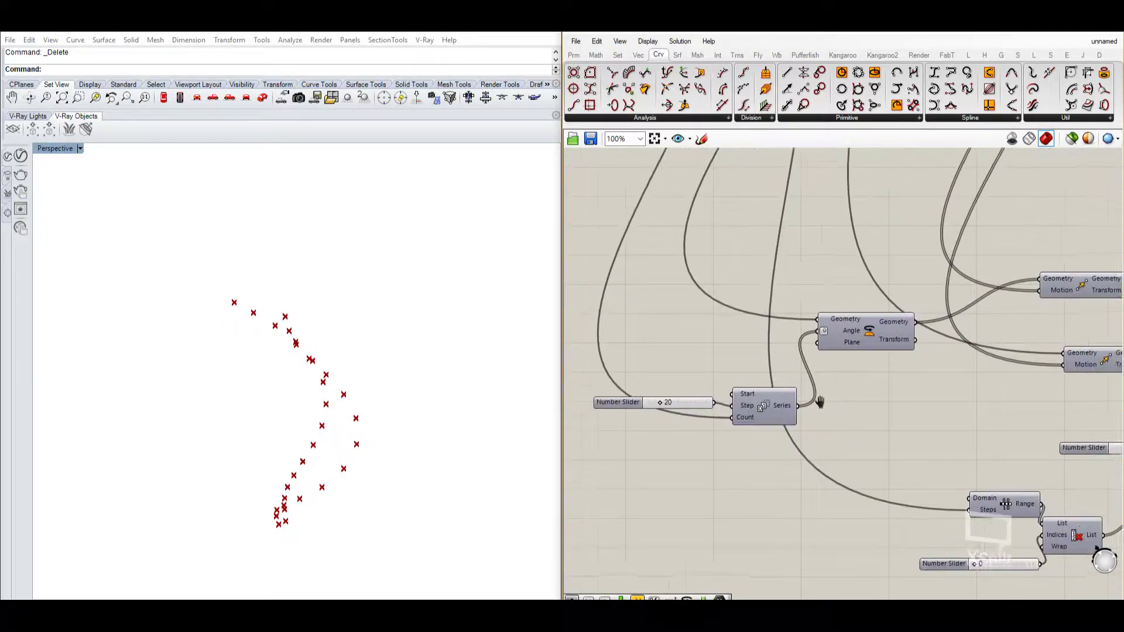
right_click_drag(863, 420, 790, 408)
scroll(792, 346, "up", 3)
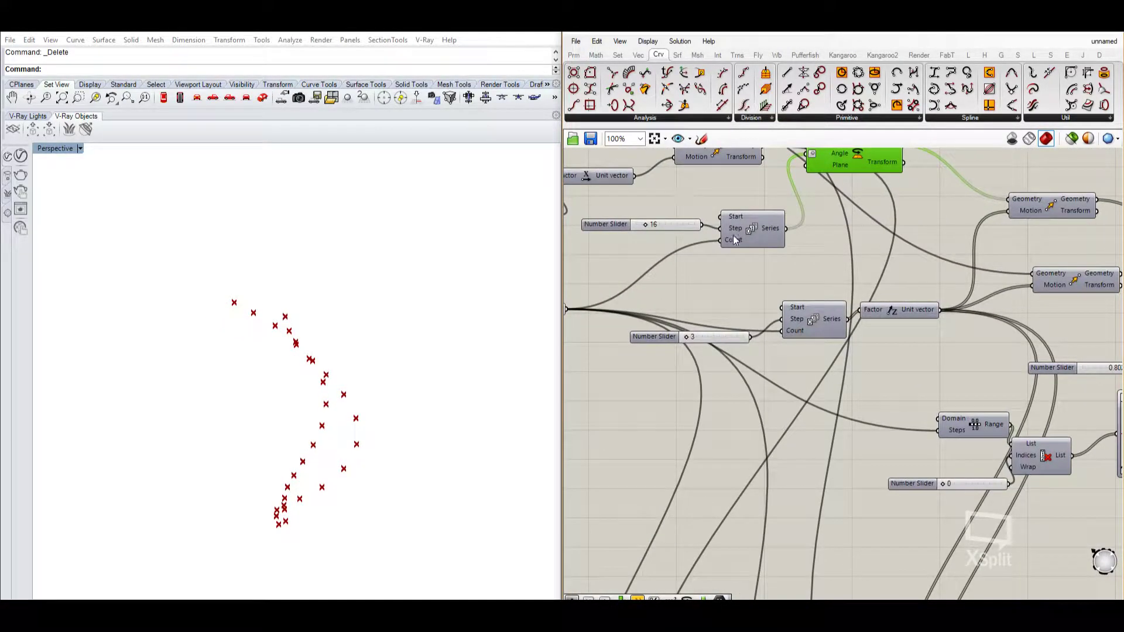
right_click_drag(768, 330, 740, 302)
scroll(868, 299, "down", 1)
right_click_drag(867, 298, 828, 281)
scroll(805, 279, "up", 1)
scroll(715, 300, "down", 1)
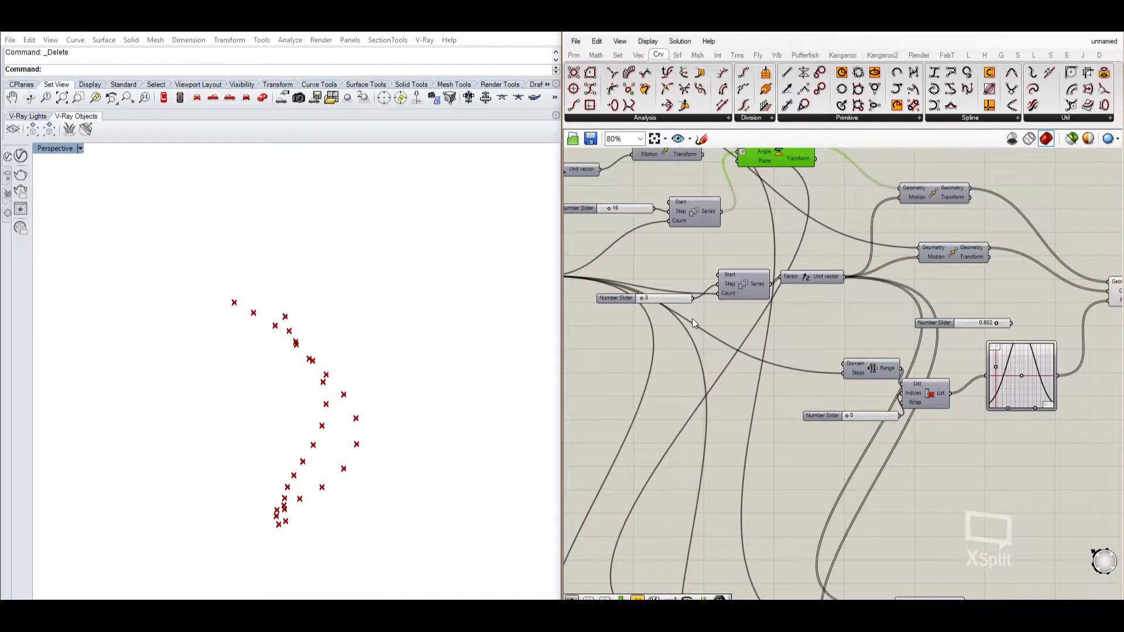
right_click_drag(797, 387, 654, 133)
right_click_drag(582, 404, 784, 335)
scroll(783, 335, "up", 2)
right_click_drag(427, 398, 409, 412)
- Move the original Scale component down close to the duplicated Scale
right_click_drag(949, 397, 704, 401)
scroll(704, 400, "down", 2)
right_click_drag(1007, 355, 745, 405)
scroll(745, 405, "up", 1)
left_click(785, 404)
scroll(784, 402, "down", 1)
scroll(798, 307, "down", 1)
right_click_drag(798, 306, 769, 389)
scroll(770, 388, "down", 1)
left_click_drag(752, 194, 744, 421)
scroll(744, 421, "up", 4)
right_click_drag(774, 432, 757, 379)
- Move both Scale components together into the empty canvas area beyond the two Graph Mappers
left_click_drag(878, 335, 724, 476)
scroll(723, 476, "down", 2)
left_click_drag(735, 400, 797, 306)
left_click_drag(817, 327, 709, 487)
left_click_drag(718, 432, 784, 316)
left_click_drag(837, 343, 705, 493)
left_click_drag(725, 411, 799, 245)
- Add a Nurbs Curve component and connect the first Scale's Geometry output to its Vertices input
right_click_drag(893, 266, 858, 310)
double_click(882, 289)
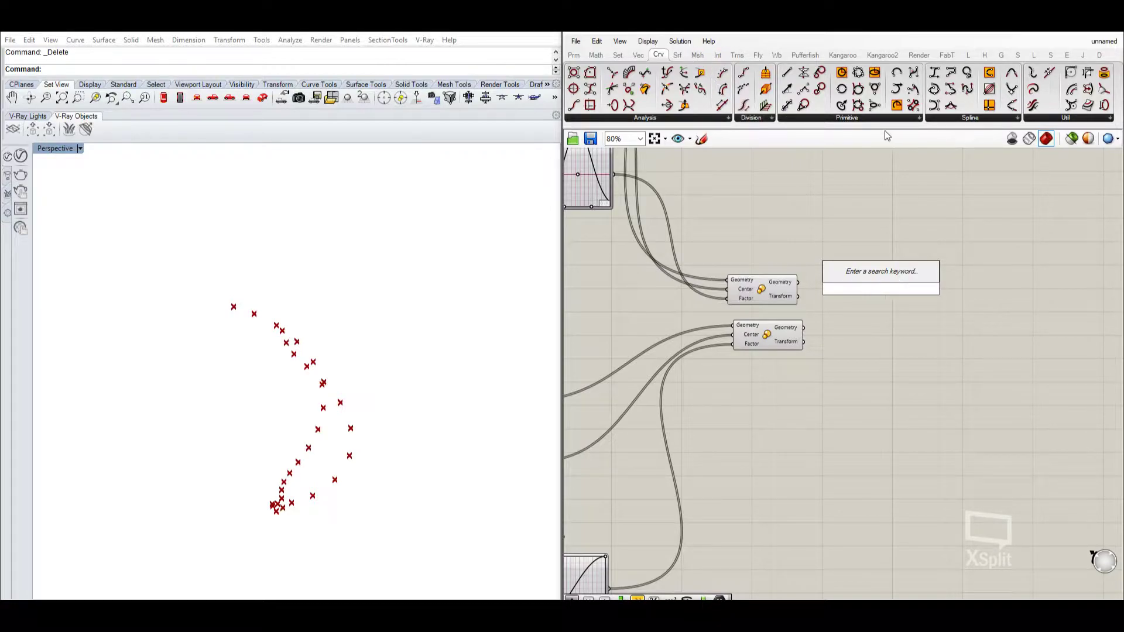
left_click(970, 118)
left_click_drag(967, 174, 894, 279)
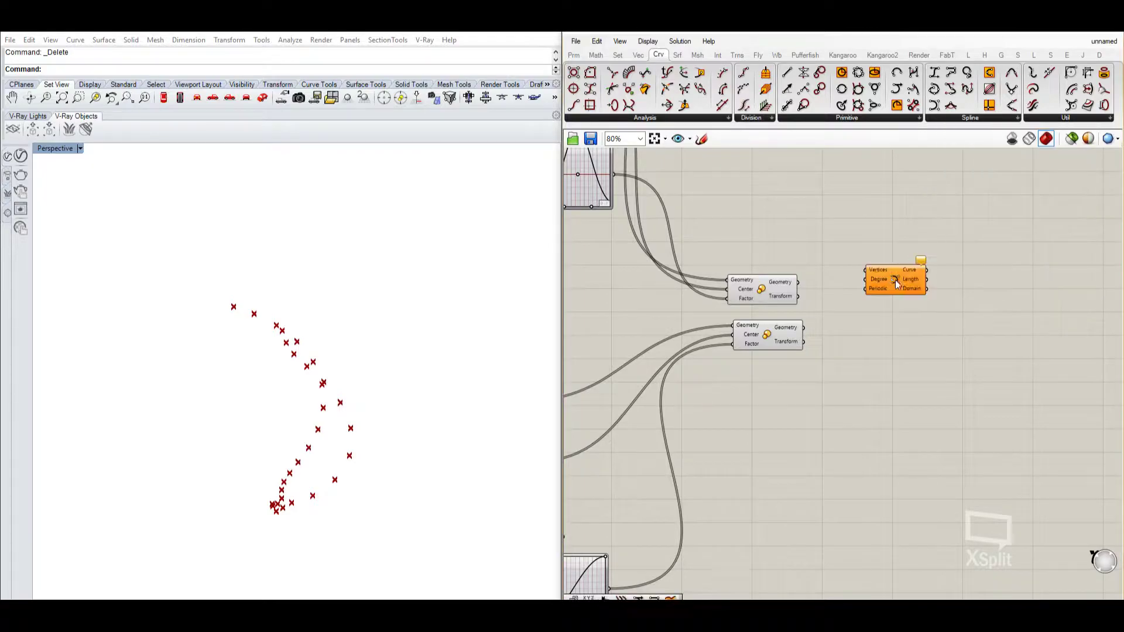
scroll(845, 285, "up", 3)
left_click_drag(787, 288, 894, 274)
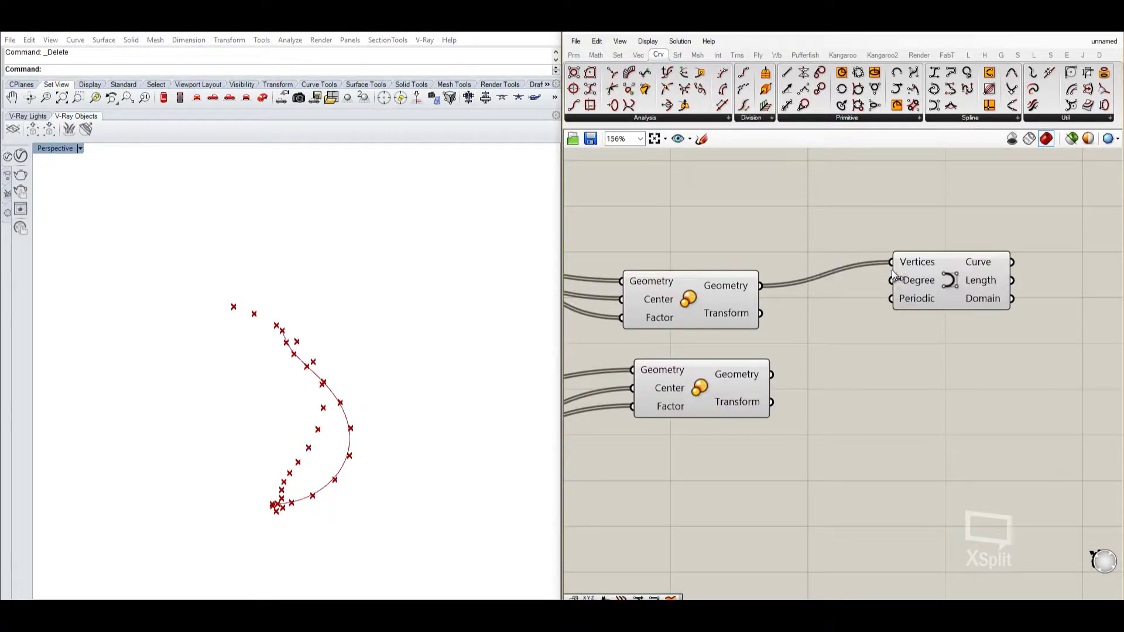
- Duplicate the Nurbs Curve component and connect the second Scale's Geometry output to the copy's Vertices input
left_click(960, 287)
key("ctrl+c")
key("ctrl+shift+v")
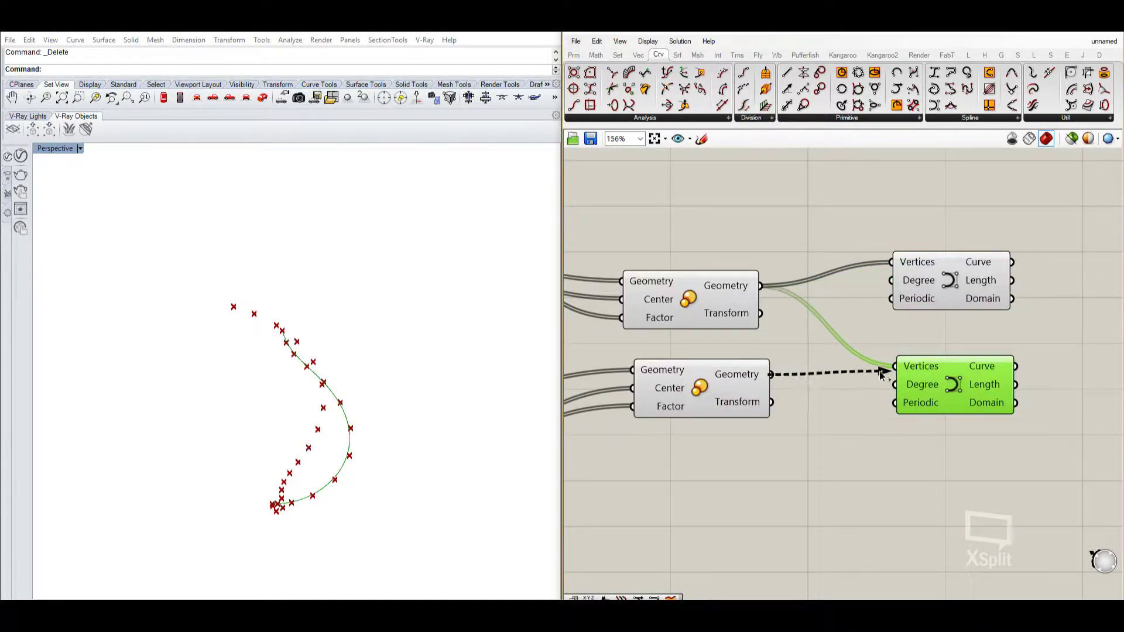
left_click(953, 120)
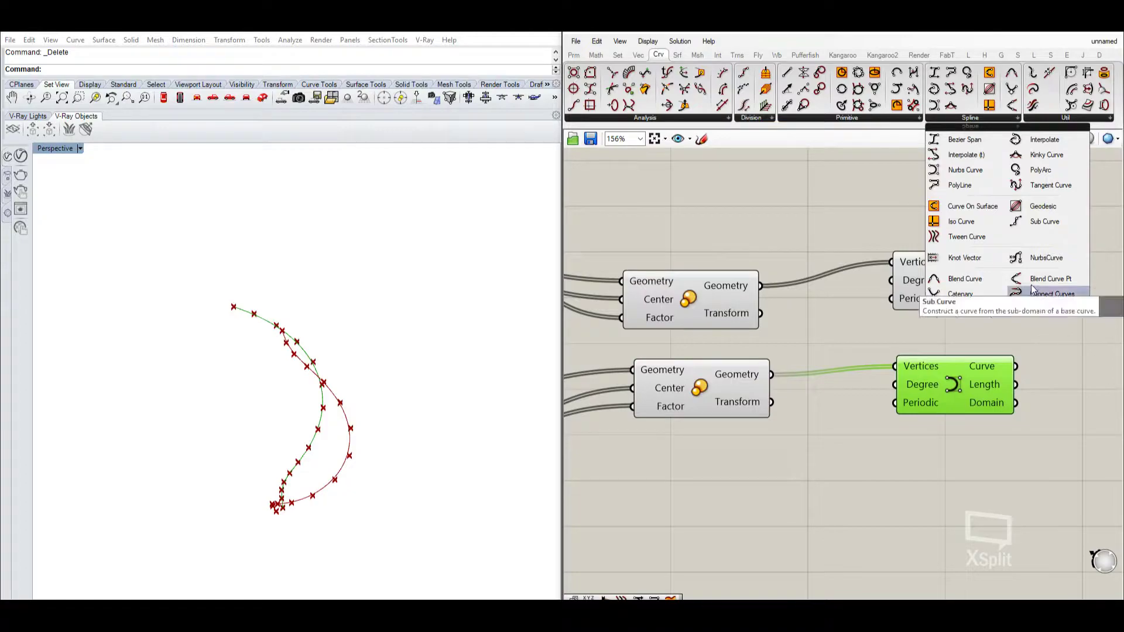
left_click(886, 487)
scroll(858, 451, "down", 4)
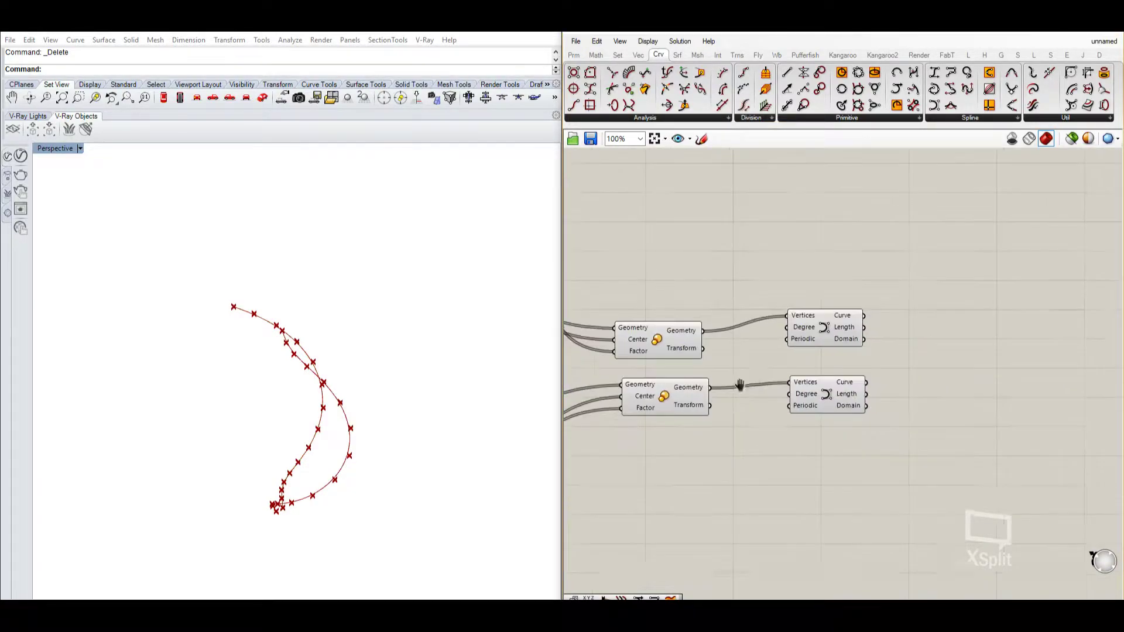
scroll(857, 345, "up", 6)
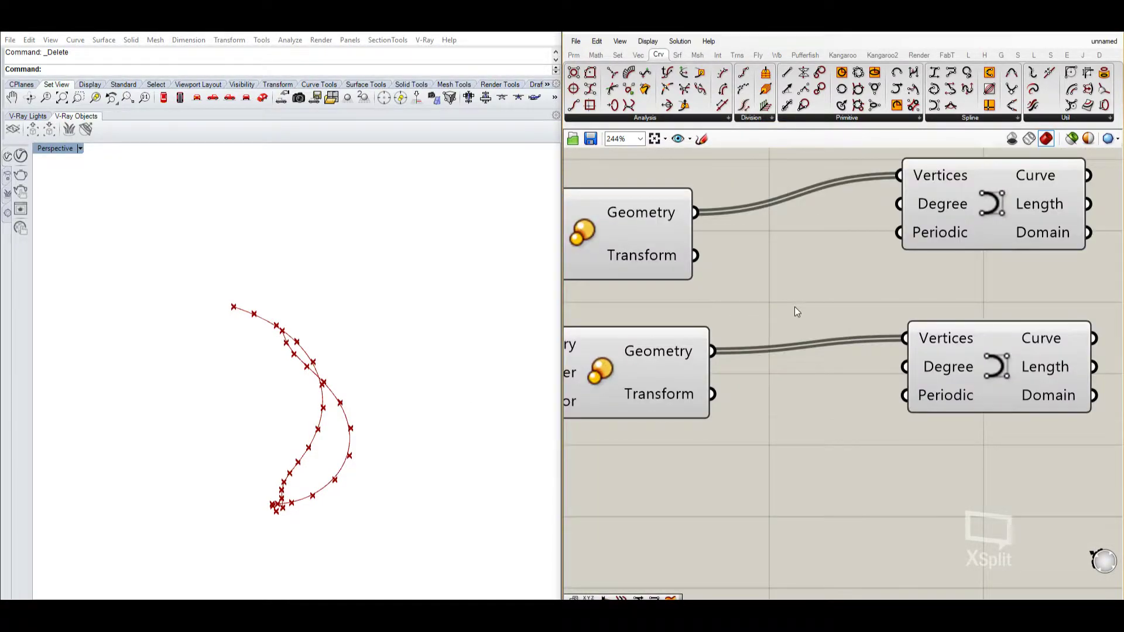
- Turn off the preview of both Scale components and inspect the two remaining curves
scroll(795, 309, "down", 5)
left_click_drag(887, 293, 736, 451)
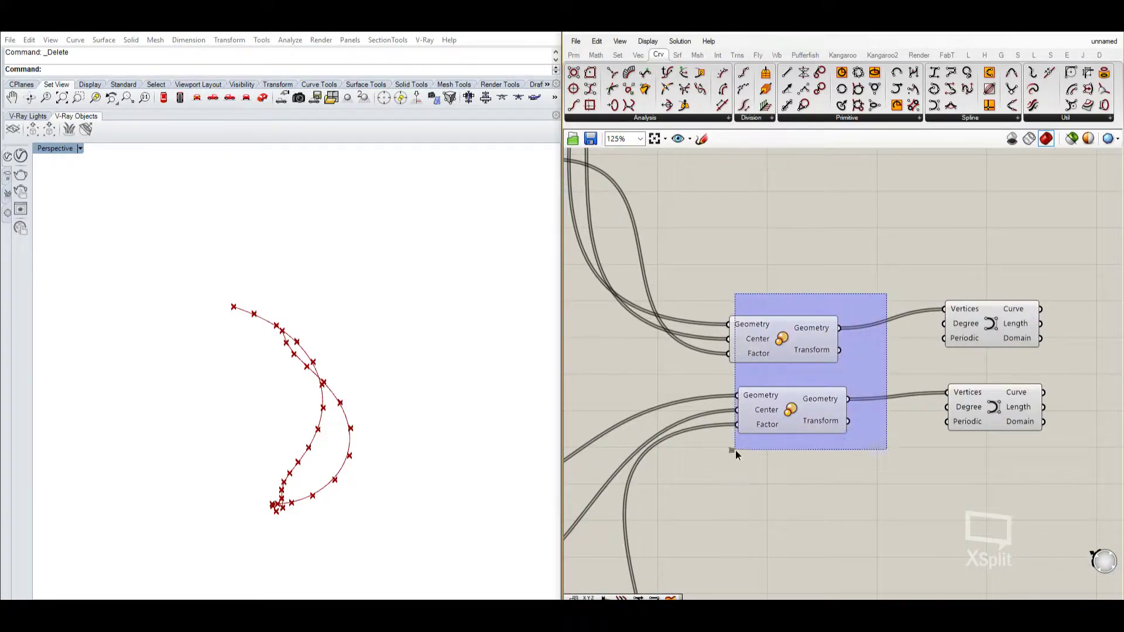
scroll(795, 334, "up", 1)
middle_click(795, 333)
left_click(824, 301)
right_click_drag(476, 346, 417, 339)
right_click_drag(425, 394, 465, 359)
scroll(908, 395, "down", 2)
- Add a Ruled Surface component with the first Nurbs Curve as Curve A and the second as Curve B
double_click(907, 395)
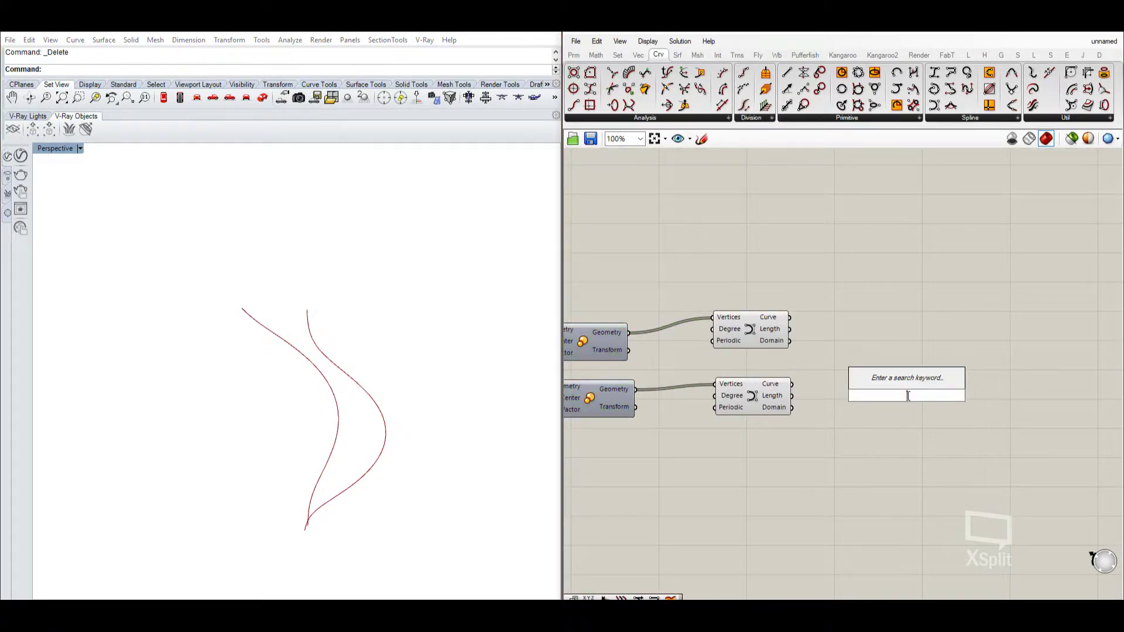
type("ruled")
left_click(894, 385)
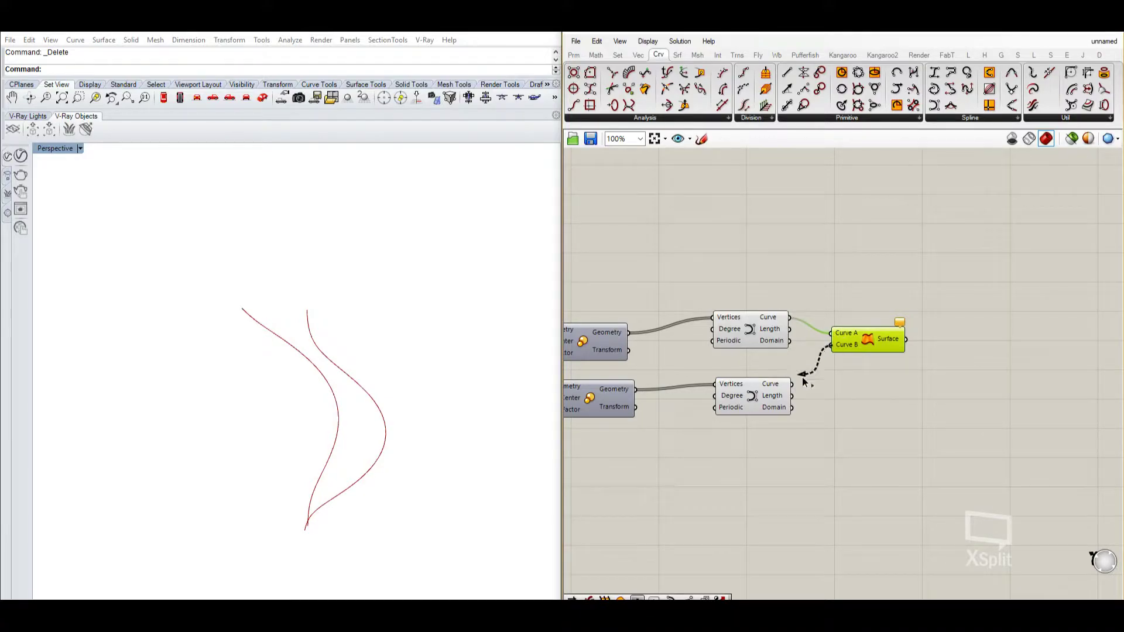
left_click_drag(801, 380, 793, 384)
right_click_drag(510, 396, 362, 416)
left_click(612, 475)
- Turn off the preview of both Nurbs Curve components
scroll(698, 467, "down", 2)
scroll(697, 467, "up", 2)
right_click_drag(713, 456, 878, 405)
scroll(878, 405, "down", 2)
left_click_drag(907, 292, 885, 369)
middle_click(910, 311)
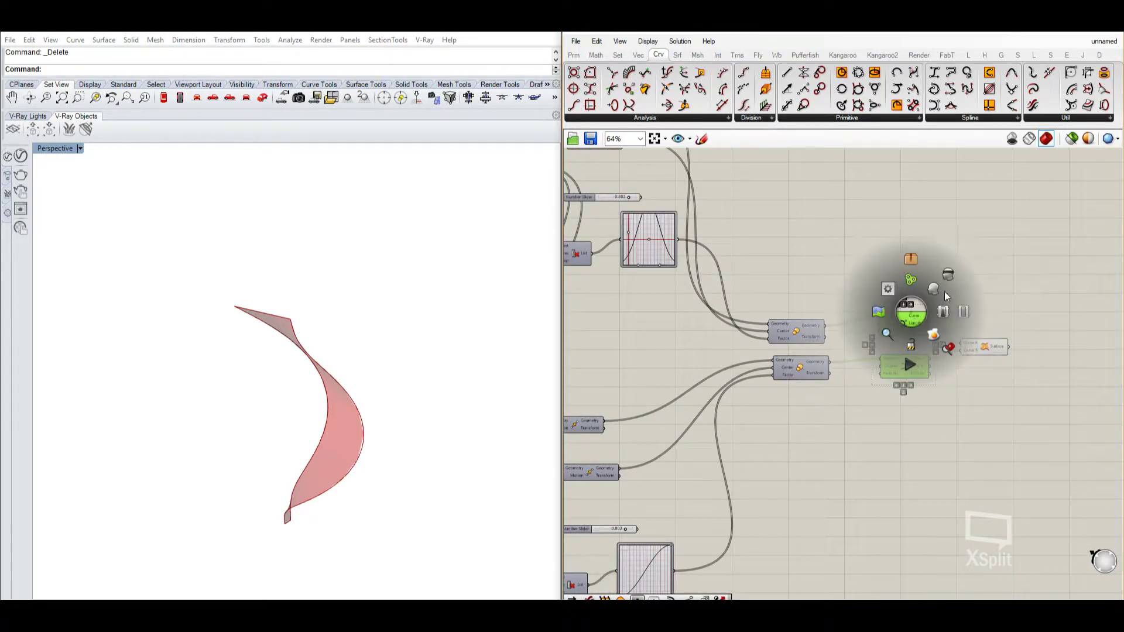
left_click(948, 281)
left_click(632, 48)
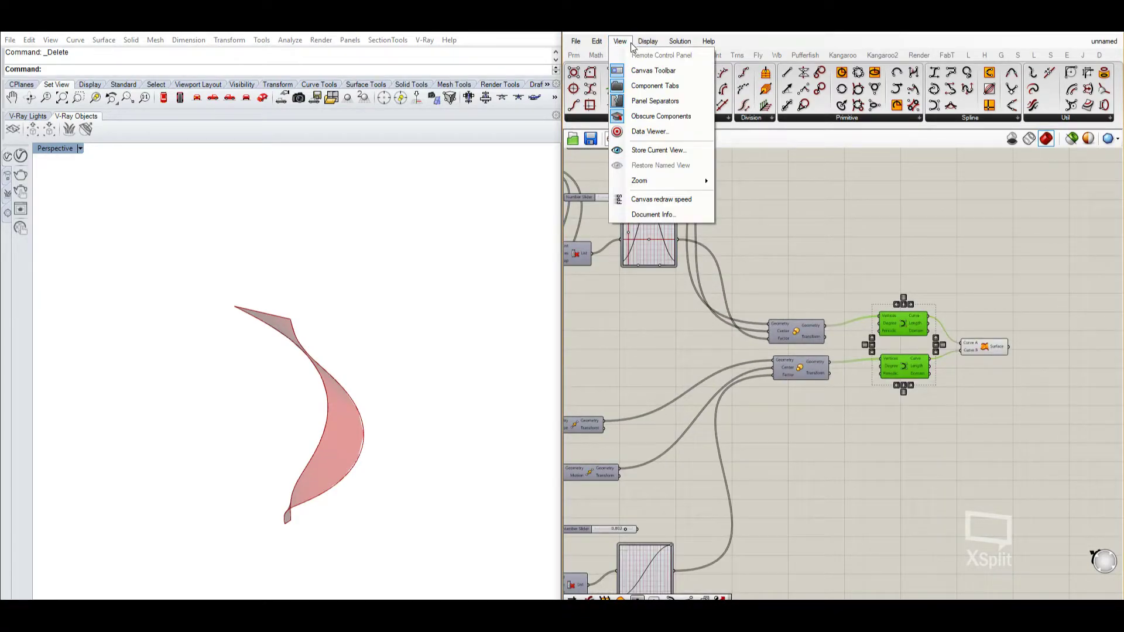
mouse_move(594, 47)
left_click(929, 258)
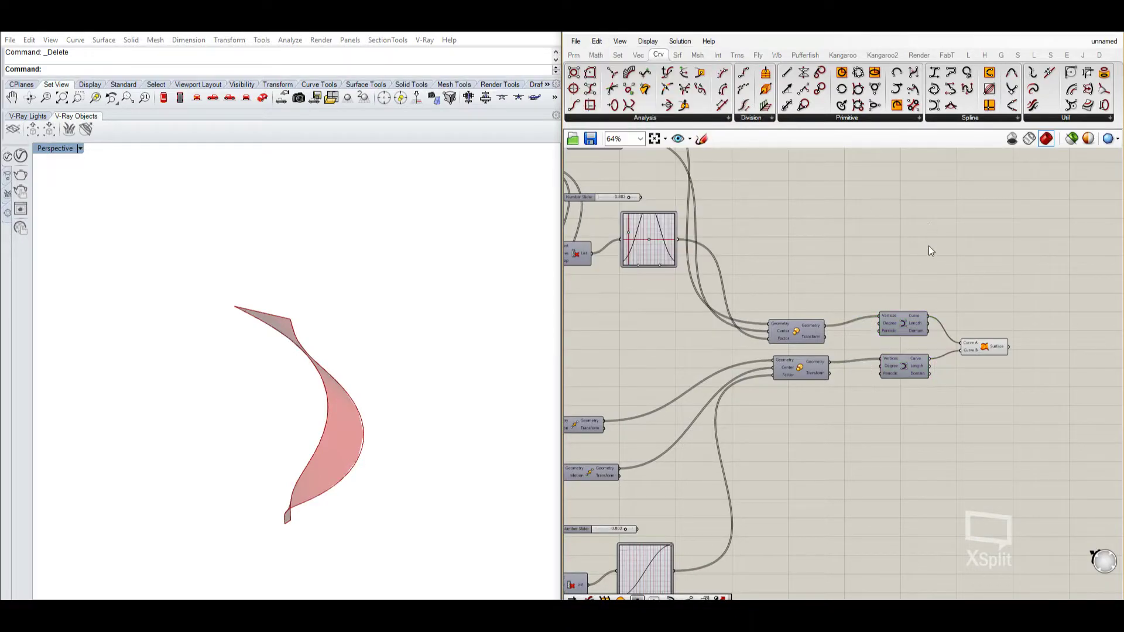
- Reshape the Sine curve in the Graph Mapper that feeds the second Scale's Factor to vary the ruled surface's width
scroll(981, 350, "up", 3)
scroll(949, 352, "down", 4)
right_click_drag(845, 351, 999, 228)
scroll(830, 435, "up", 1)
scroll(831, 440, "up", 4)
left_click_drag(860, 390, 788, 361)
right_click_drag(439, 406, 467, 432)
mouse_move(730, 498)
left_mouse_down()
mouse_move(778, 432)
mouse_move(725, 507)
left_mouse_up()
left_click_drag(808, 400, 798, 386)
right_click_drag(340, 409, 357, 383)
- Reshape the Gaussian curve in the Graph Mapper that feeds the first Scale's Factor by moving its peak and width handles
scroll(633, 374, "down", 2)
scroll(724, 363, "down", 2)
right_click_drag(724, 363, 673, 515)
scroll(753, 241, "down", 3)
right_click_drag(750, 170, 770, 369)
scroll(768, 381, "up", 6)
right_click_drag(694, 436, 697, 391)
left_click_drag(703, 370, 704, 418)
left_click_drag(768, 393, 729, 397)
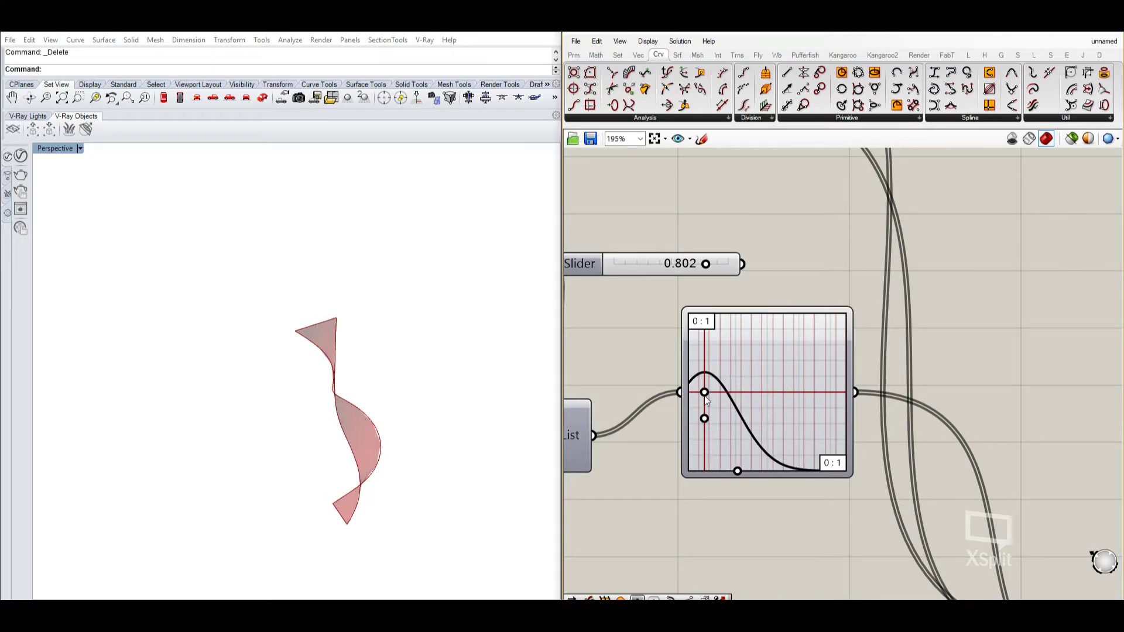
right_click_drag(527, 381, 426, 394)
left_click_drag(713, 406, 784, 394)
left_click_drag(703, 421, 711, 373)
- Increase the Step value of the Series that drives the Rotate component's Angle to twist the surface more
scroll(814, 349, "down", 6)
right_click_drag(735, 477, 809, 394)
scroll(669, 421, "up", 5)
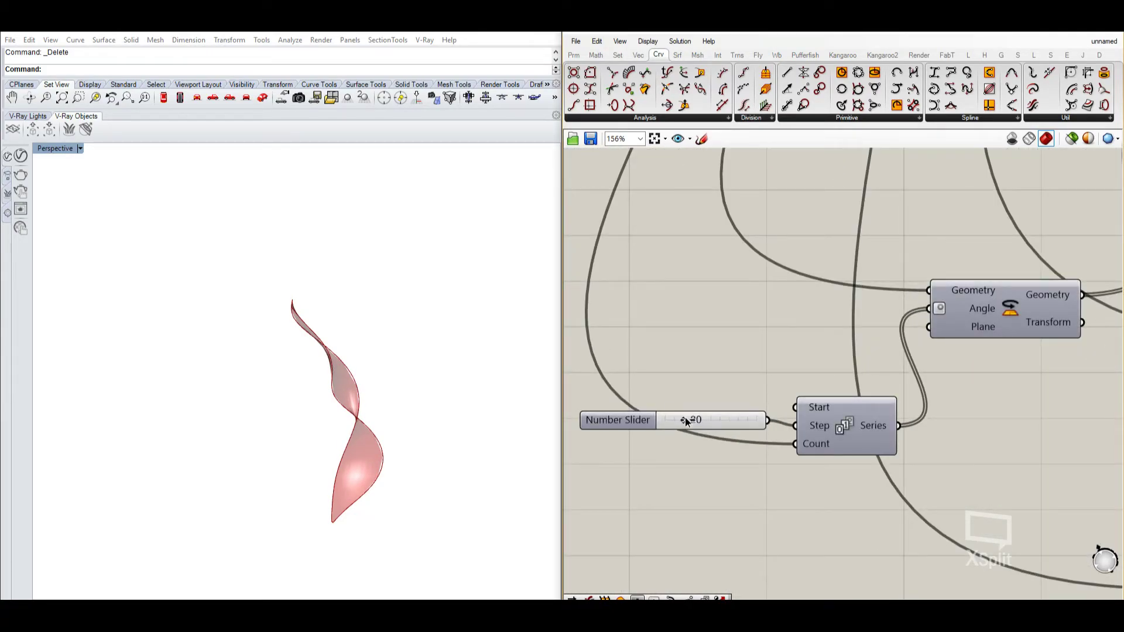
left_click_drag(687, 421, 701, 415)
scroll(703, 414, "down", 4)
mouse_move(1035, 342)
right_mouse_down()
mouse_move(868, 340)
mouse_move(679, 418)
right_mouse_up()
right_click_drag(860, 408, 752, 437)
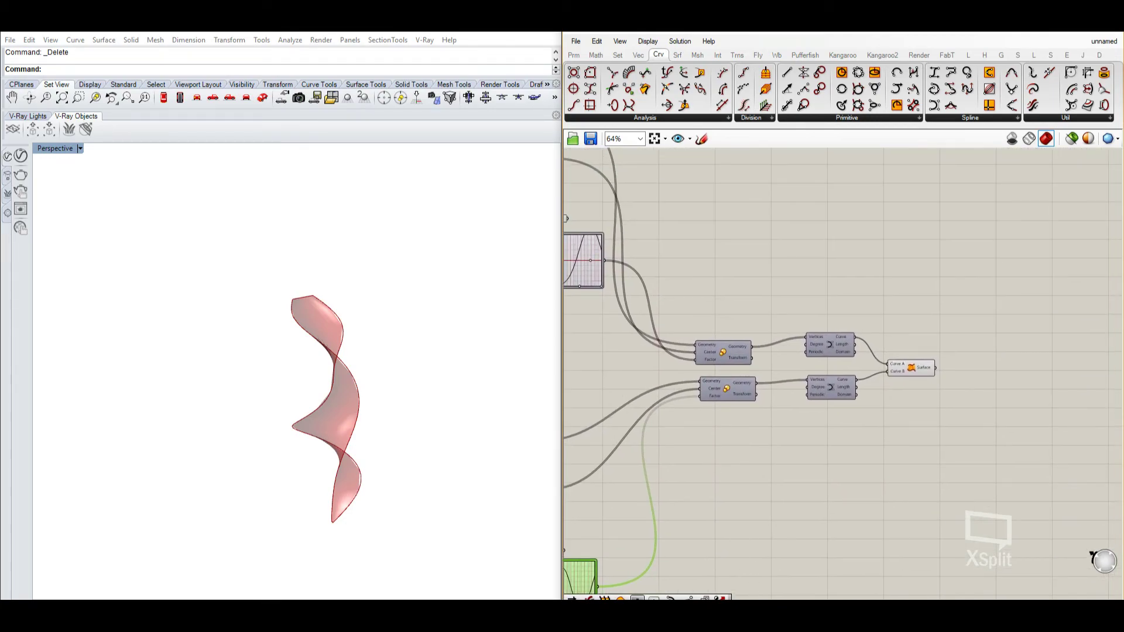